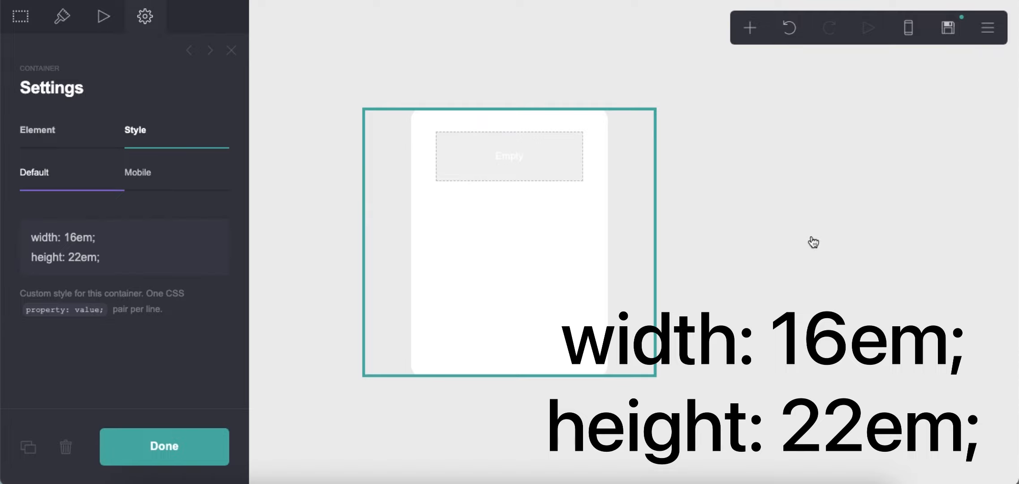
Add an image element inside the white card container and upload the portrait photo of the woman in sunglasses
click(747, 28)
click(596, 107)
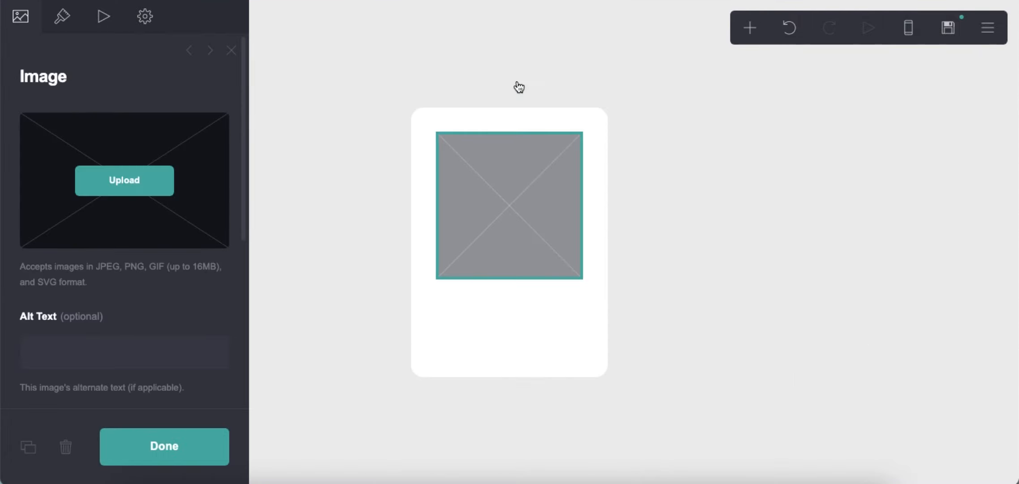
click(112, 186)
scroll(532, 210, down, 2)
click(789, 192)
scroll(527, 222, down, 5)
double_click(516, 199)
Crop the uploaded photo to the woman's head and shoulders and apply the crop
drag(516, 200, 551, 157)
drag(677, 303, 606, 245)
drag(523, 190, 581, 186)
click(948, 26)
Set the profile image's width to Auto, its scale to 22% and its shape to Circle
click(69, 21)
drag(56, 178, 30, 178)
drag(218, 256, 74, 256)
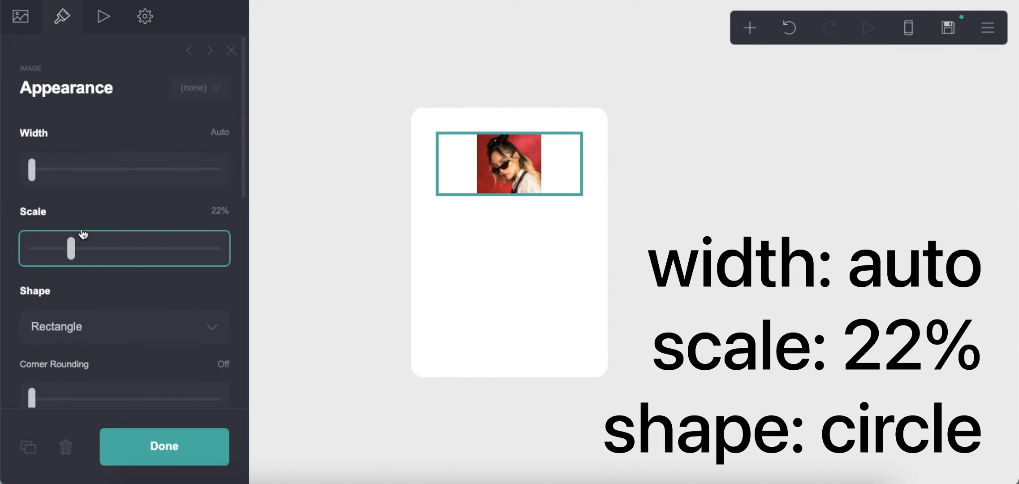
click(95, 334)
click(112, 346)
Give the circular profile image a #FFFFFF border with a width of 4
scroll(134, 294, down, 3)
click(120, 252)
text(#FFFFFF)
click(109, 294)
text(4)
Add a #8F8F8F drop shadow to the profile image with angle 0, size 0, distance 0 and blur 0.375
scroll(135, 224, down, 3)
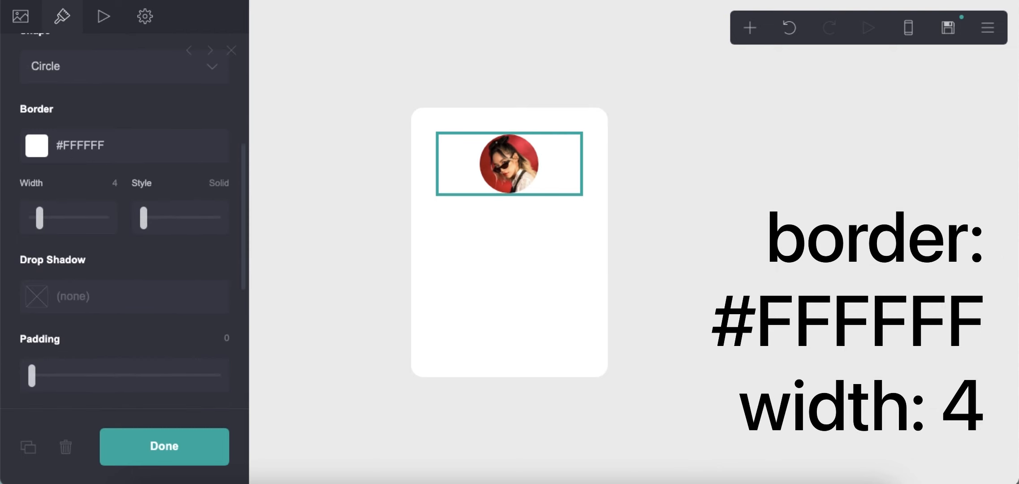
click(122, 297)
text(#8F8F8F)
key(Return)
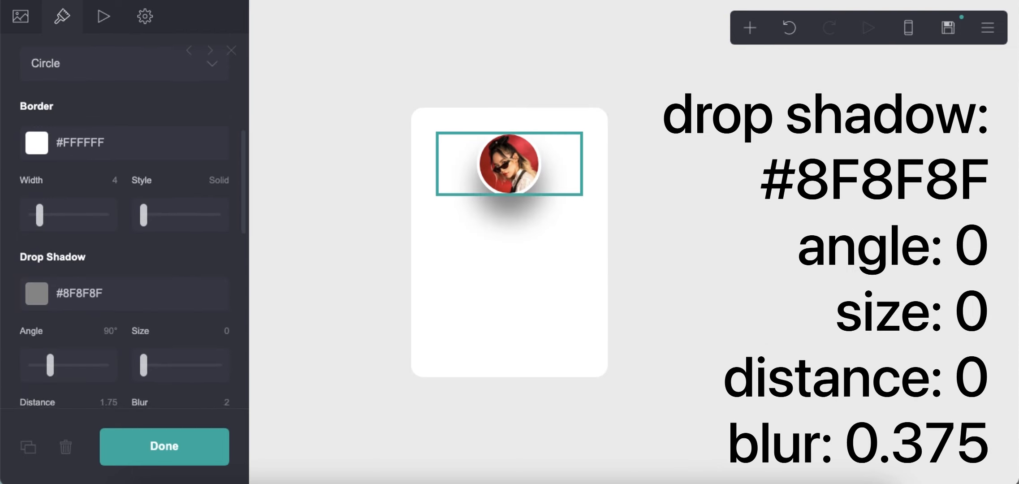
scroll(3, 367, down, 2)
click(226, 323)
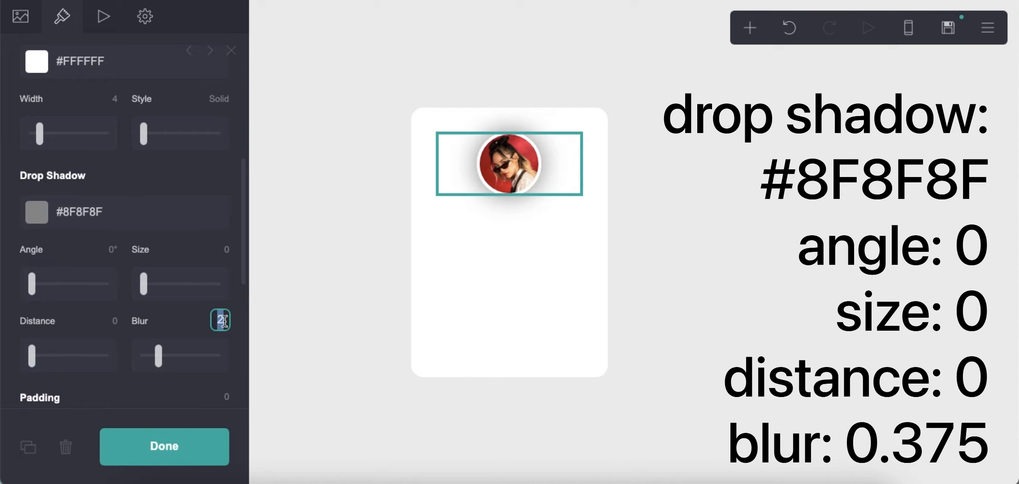
text(0.375)
key(Return)
Switch the profile image's mobile appearance to Manual and set its mobile width to 4.5
scroll(174, 325, down, 5)
click(204, 325)
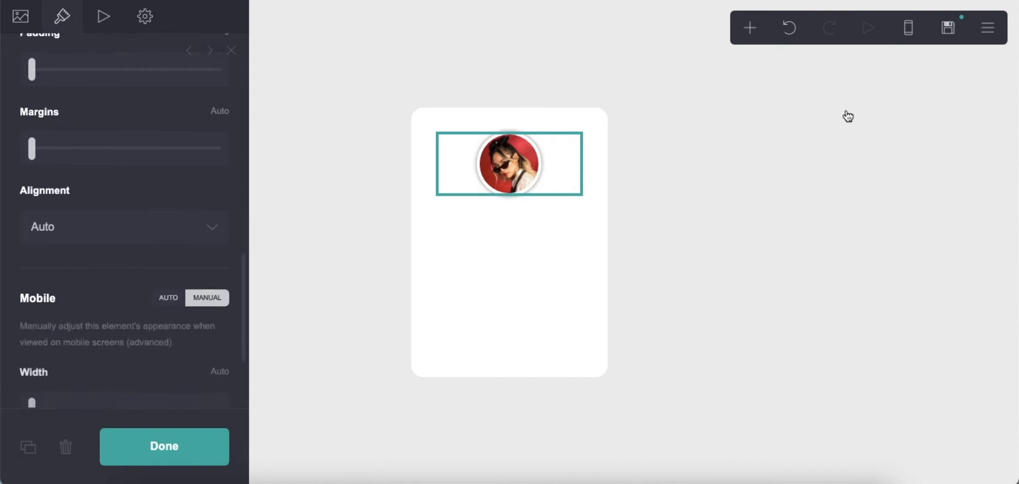
click(908, 28)
click(218, 241)
text(4)
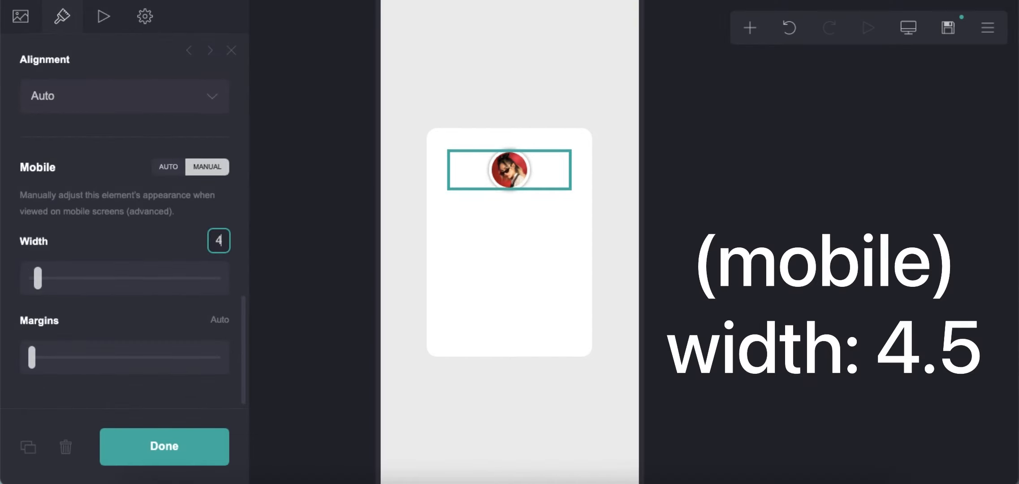
text(.5)
key(Return)
click(908, 28)
Give the profile image the custom default style "position: relative; bottom: 4em;" and check the mobile preview
click(144, 16)
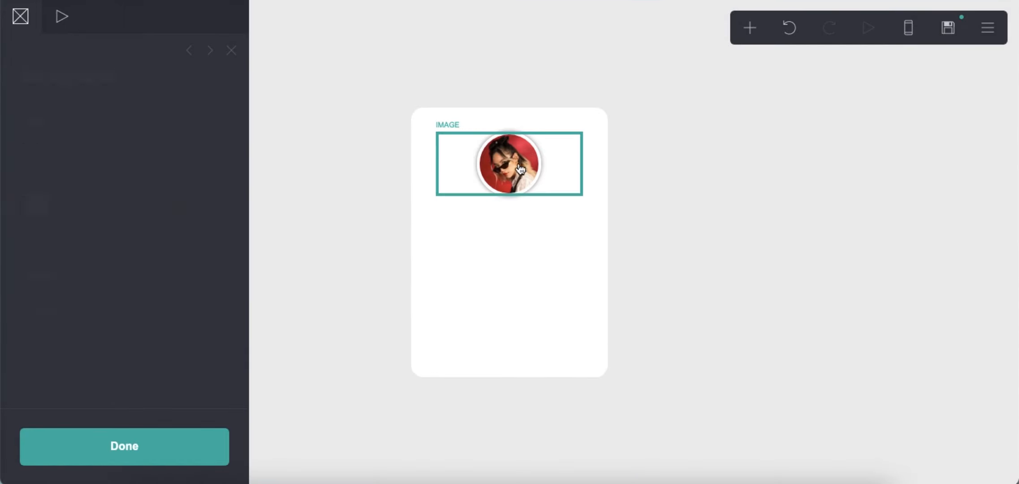
click(100, 129)
click(140, 240)
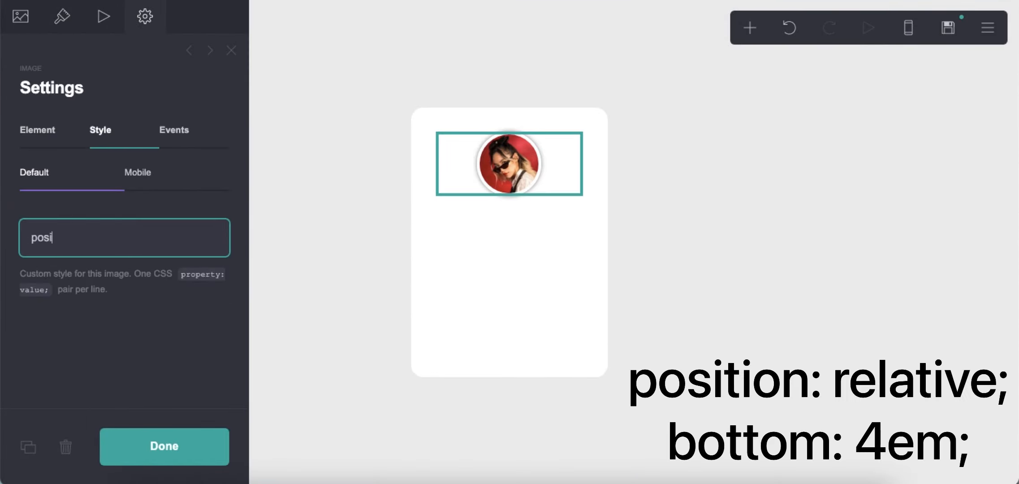
text(position: relative;)
key(Return)
text(bo)
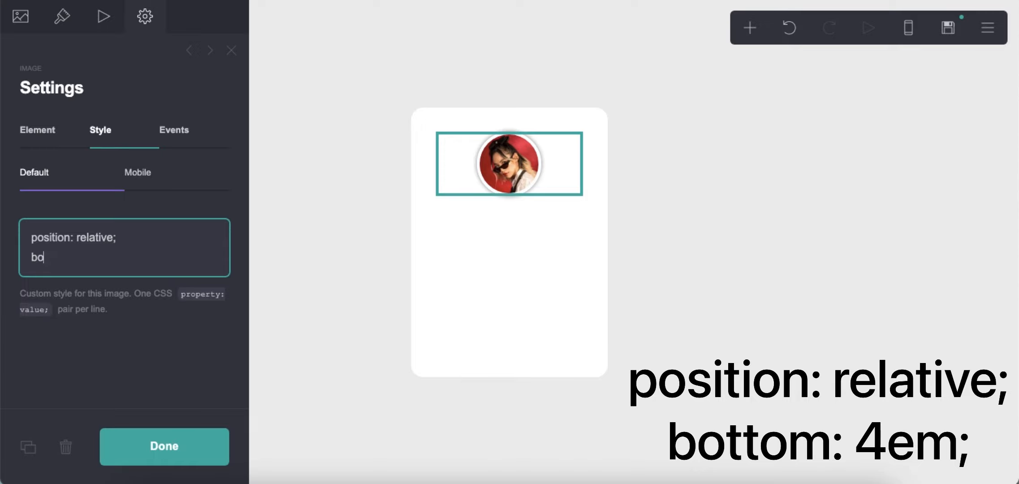
text(ttom: 4em;)
click(757, 188)
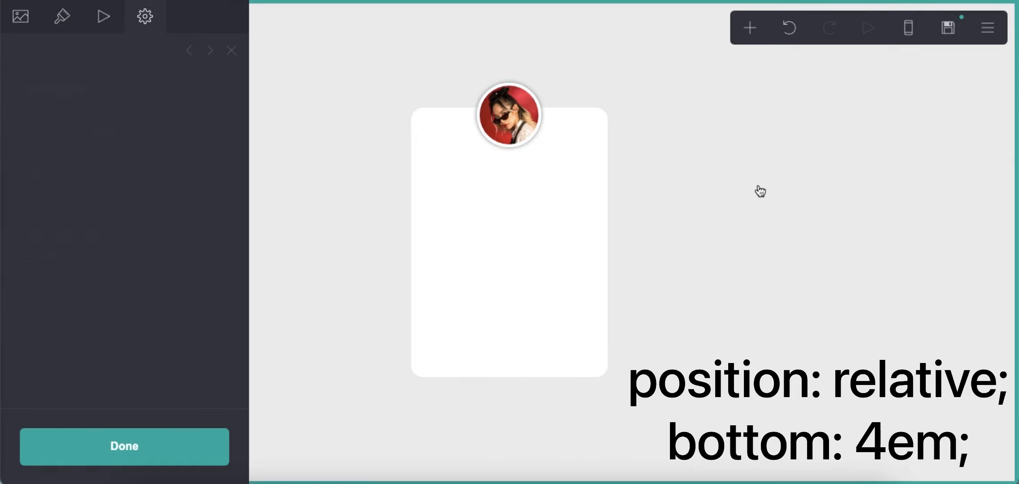
click(907, 28)
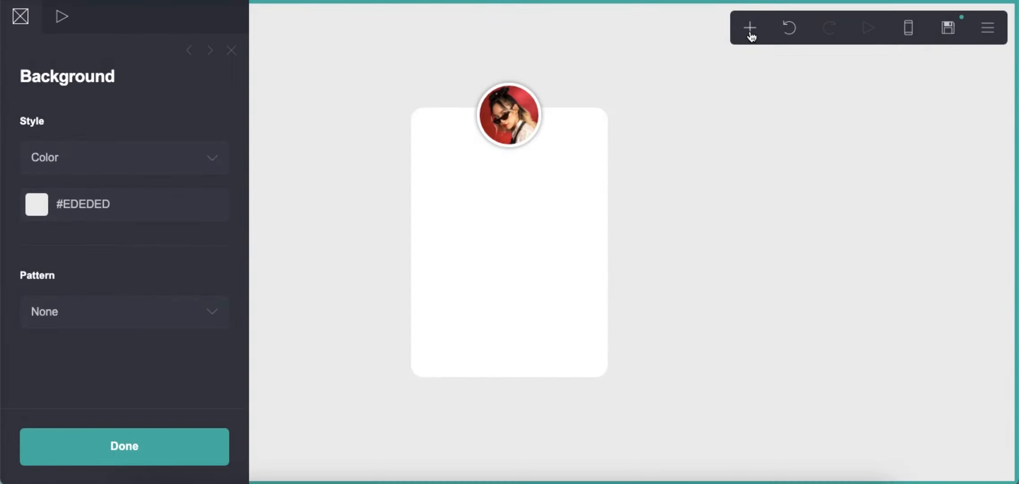
click(750, 27)
click(576, 83)
drag(528, 380, 536, 195)
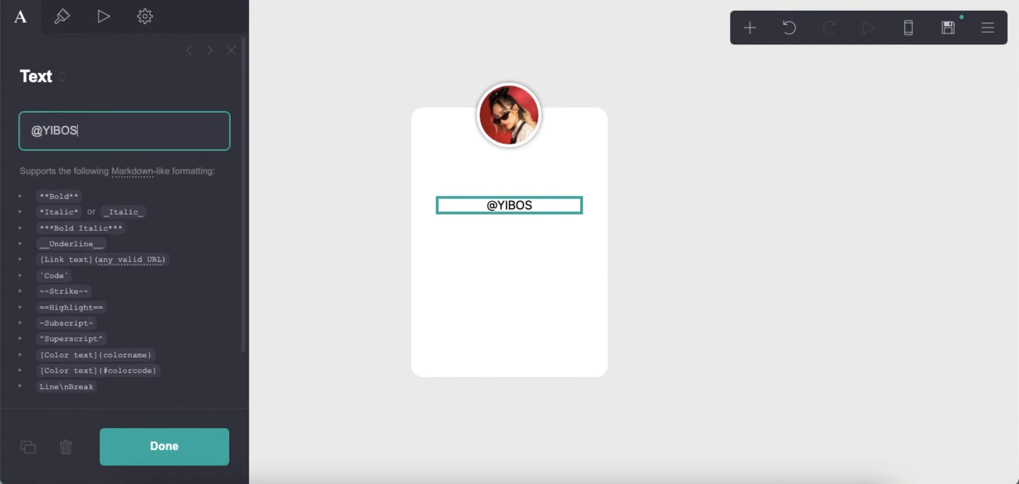
Set the username text's font to Bungee and its size to 1.875, and check the mobile preview
click(62, 16)
click(123, 229)
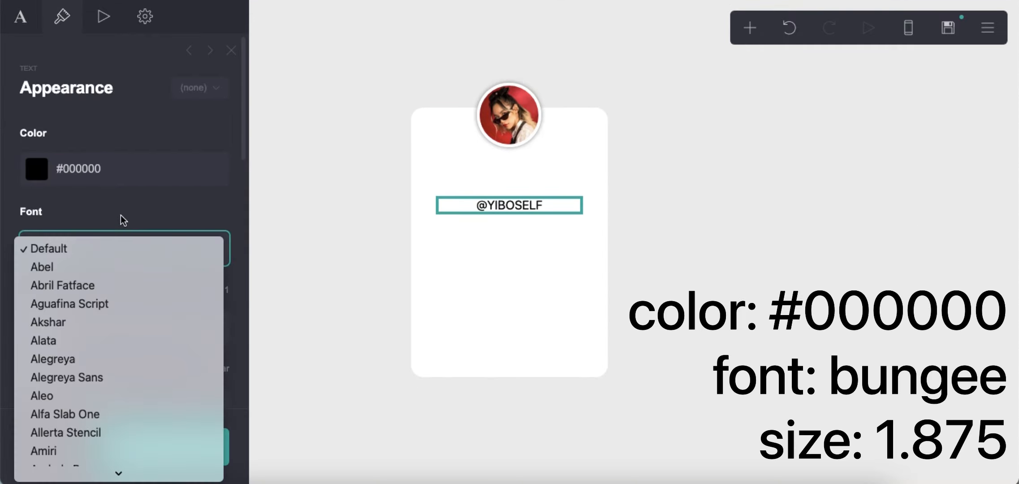
scroll(124, 265, down, 5)
scroll(124, 265, down, 10)
click(114, 336)
click(211, 266)
text(1.9)
key(Return)
scroll(210, 267, down, 1)
click(904, 33)
click(904, 34)
Give the username text the custom default style "position: relative; bottom: 2.1em;"
click(143, 18)
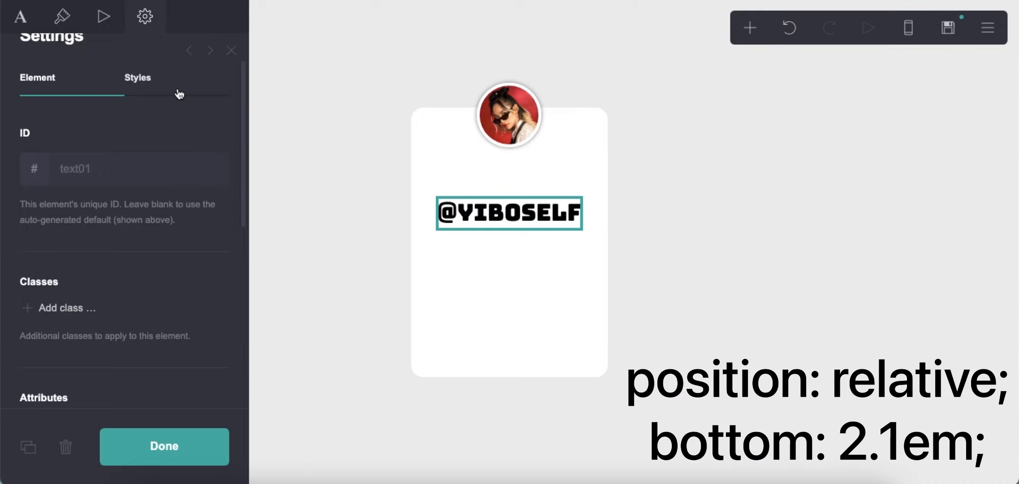
click(138, 79)
click(133, 197)
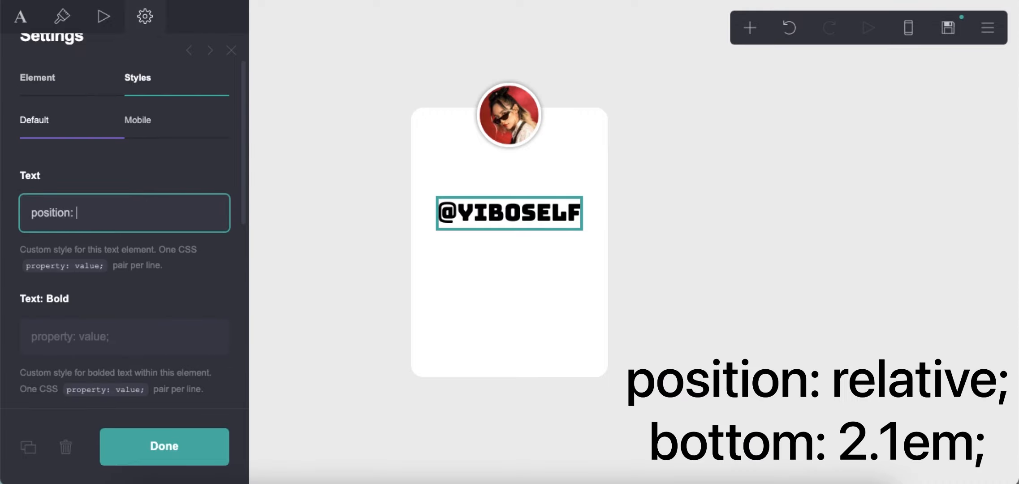
text(position: relative;)
key(Return)
text(botto)
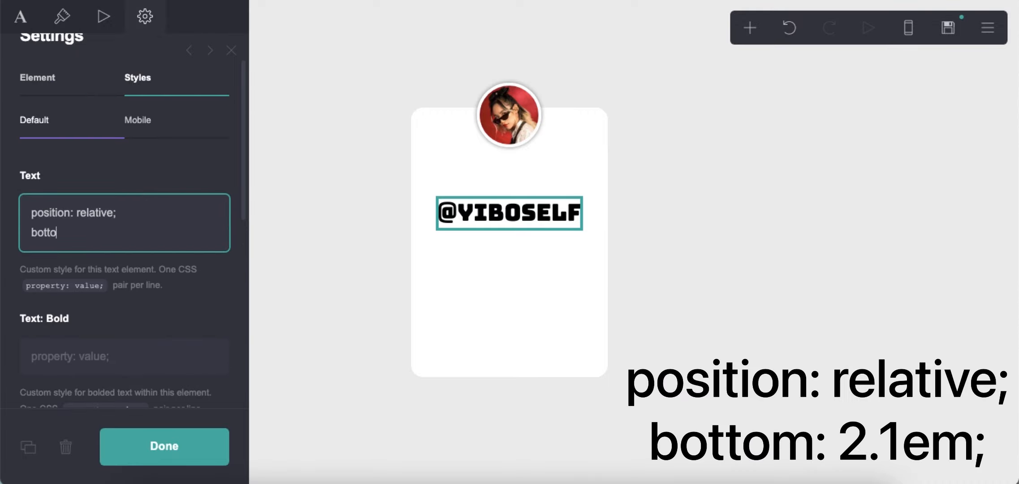
text(m: 2.1em;)
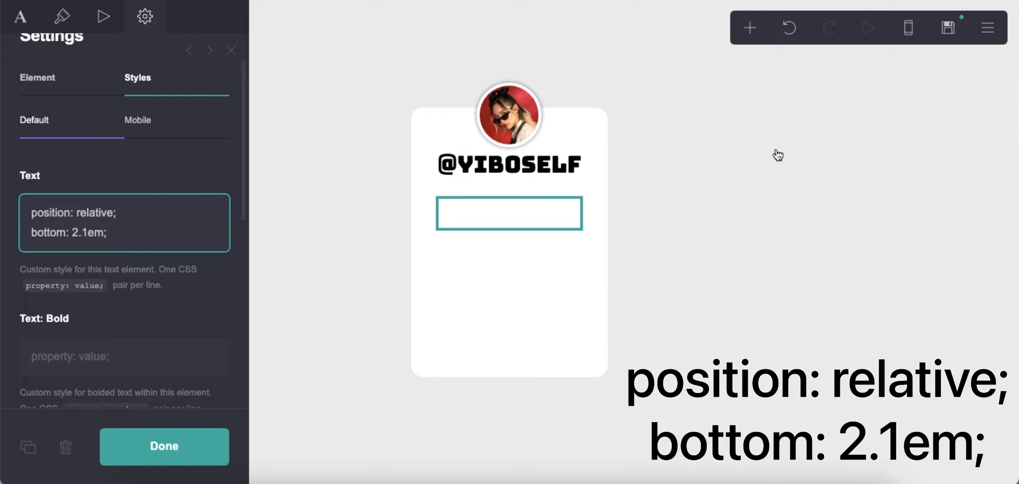
click(777, 155)
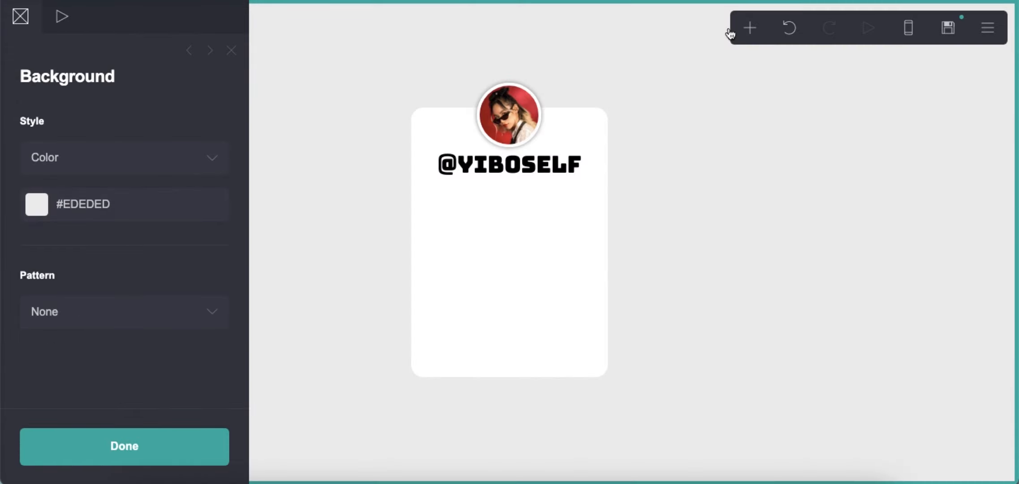
Add a second image element beneath the username in the card and clear its inherited custom CSS
click(741, 36)
click(605, 114)
drag(510, 342, 500, 238)
drag(132, 268, 3, 208)
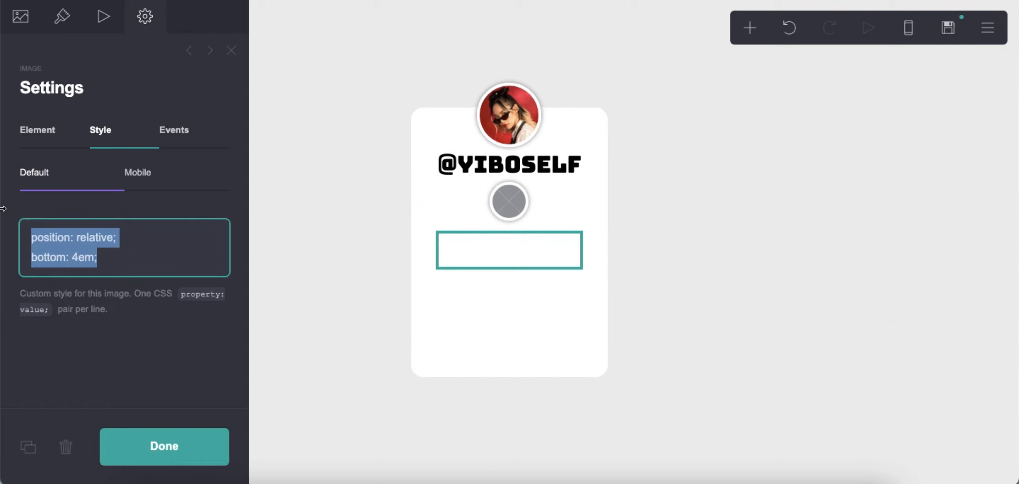
key(BackSpace)
Set the second image's width and height to 15 and its shape to Rectangle
click(62, 16)
text(15)
key(Return)
text(15)
key(Return)
scroll(148, 243, down, 3)
click(141, 245)
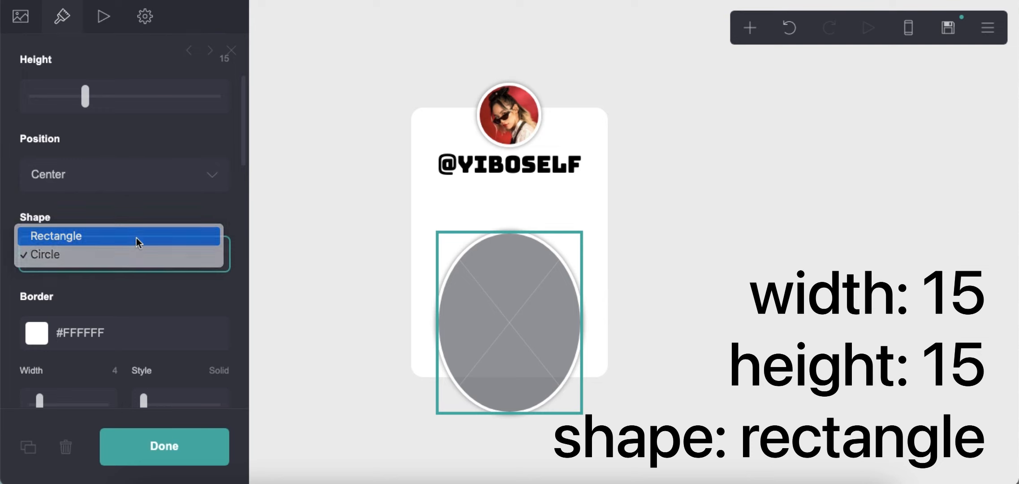
click(137, 238)
Set the second image's corner rounding to 1 and give it a #000000 border with a width of 8
scroll(147, 245, down, 3)
scroll(146, 245, down, 1)
text(1)
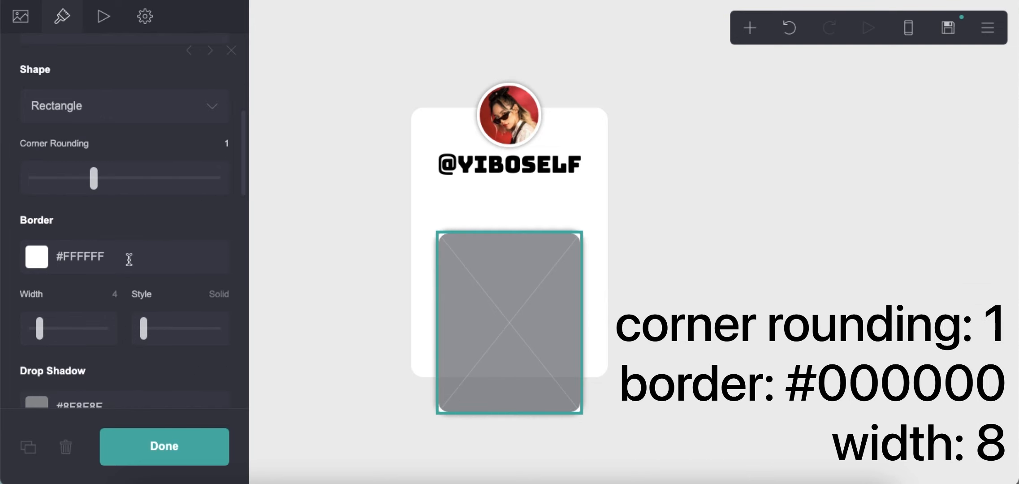
click(130, 256)
click(100, 104)
click(107, 163)
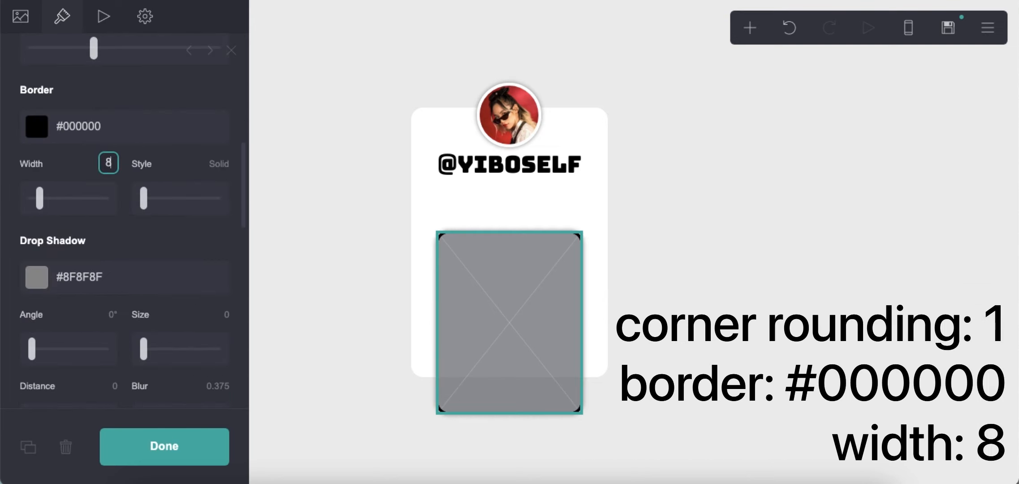
key(Return)
Remove the second image's drop shadow and set its mobile settings to Auto
drag(123, 278, 3, 281)
key(BackSpace)
key(Return)
scroll(77, 251, down, 4)
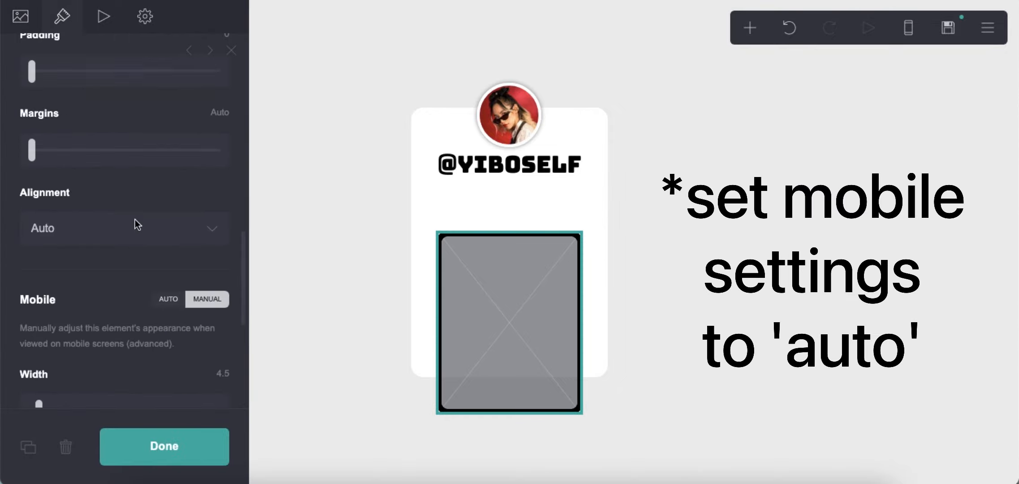
scroll(135, 220, down, 3)
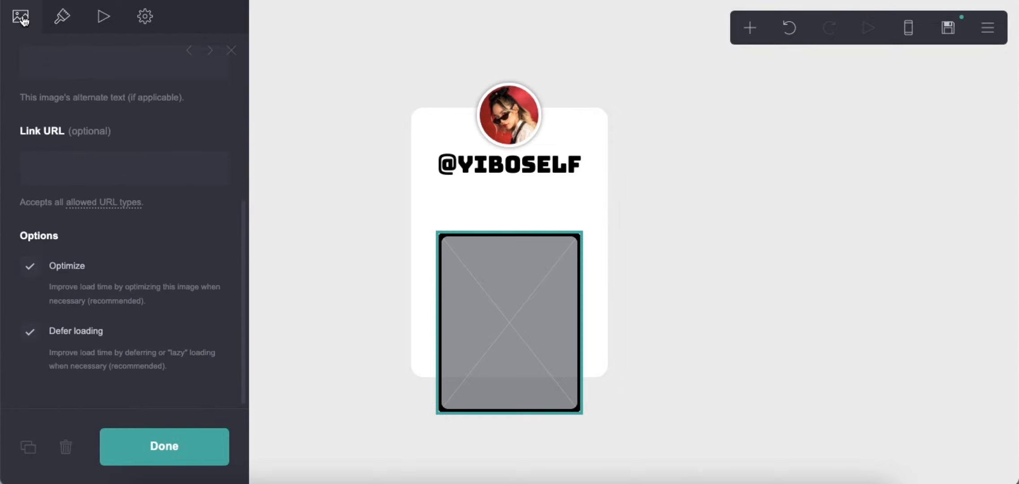
Upload "original (2).jpeg" from the Downloads folder into the second image element
scroll(123, 179, up, 5)
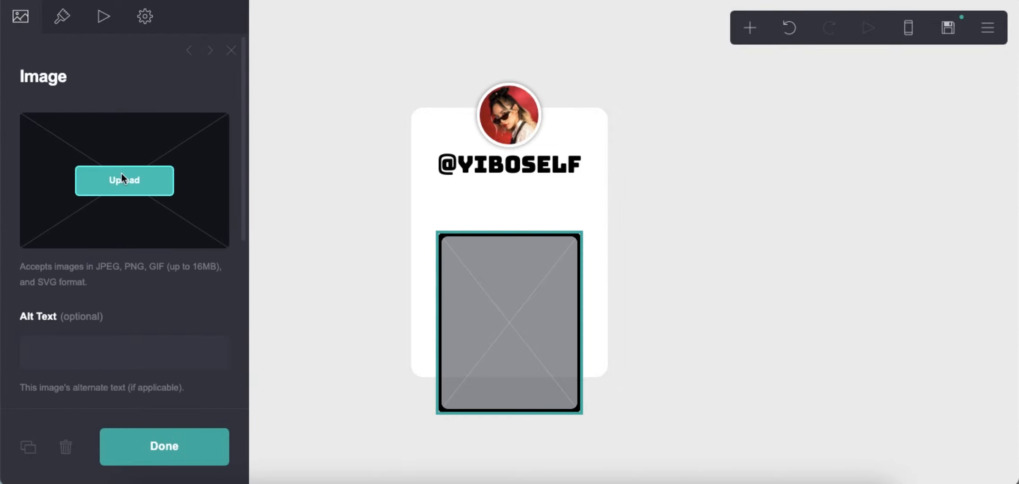
click(123, 180)
scroll(743, 235, down, 3)
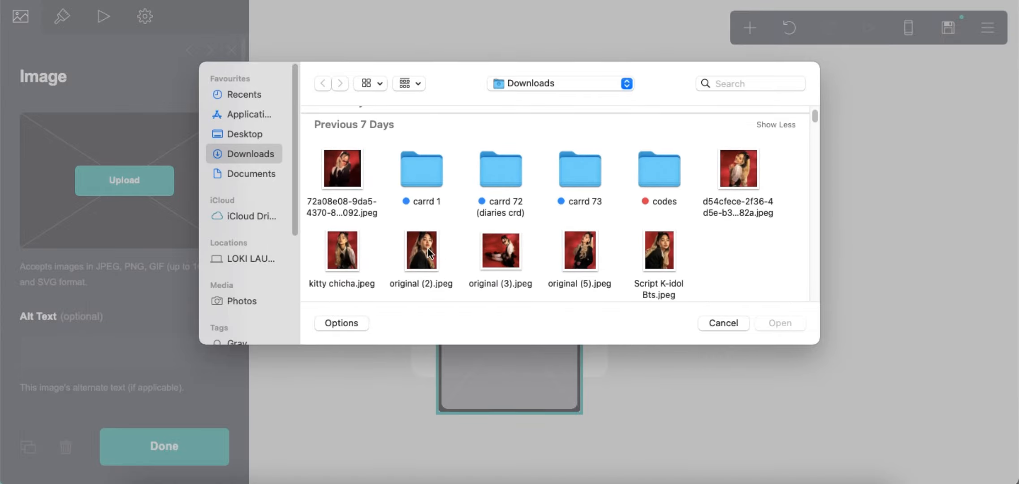
double_click(421, 252)
click(20, 28)
click(999, 21)
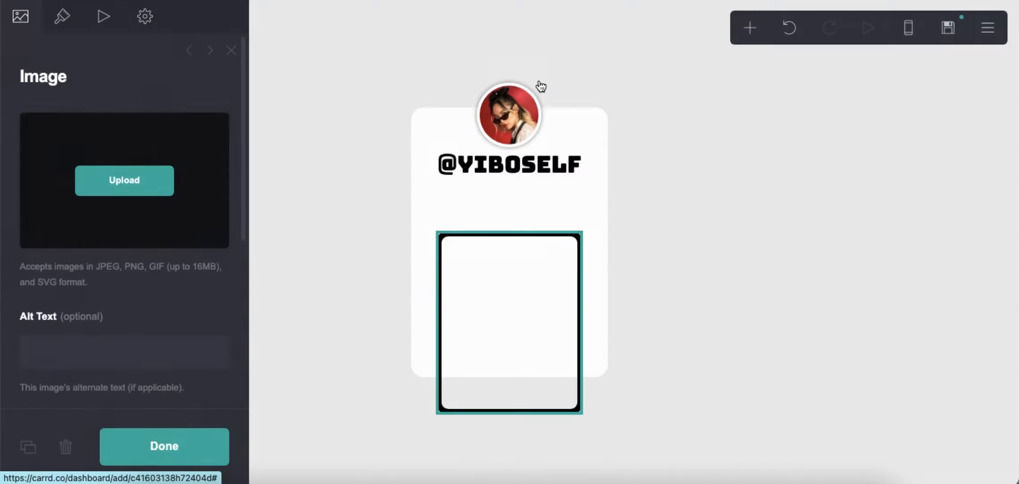
Give the large photo the custom default style "position: relative; bottom: 4em;" and check the mobile preview
click(144, 25)
click(103, 236)
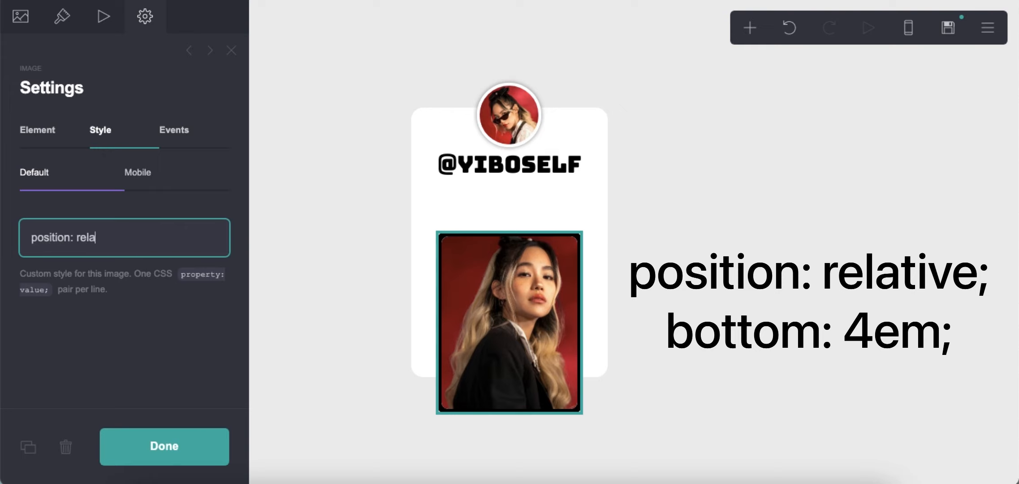
key(Return)
text(bottom: 4em)
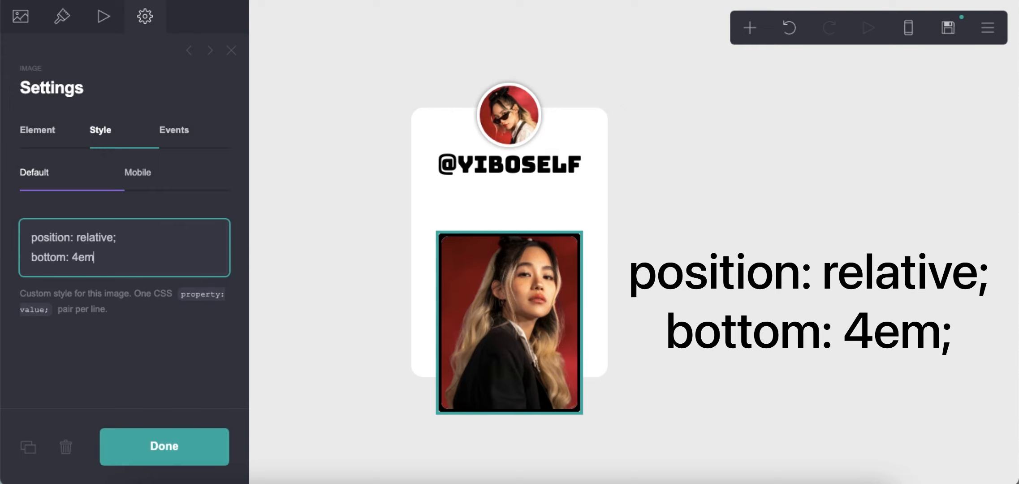
text(;)
click(816, 209)
click(908, 27)
click(908, 28)
Add an Icons element and place it beneath the large photo inside the card container
click(750, 36)
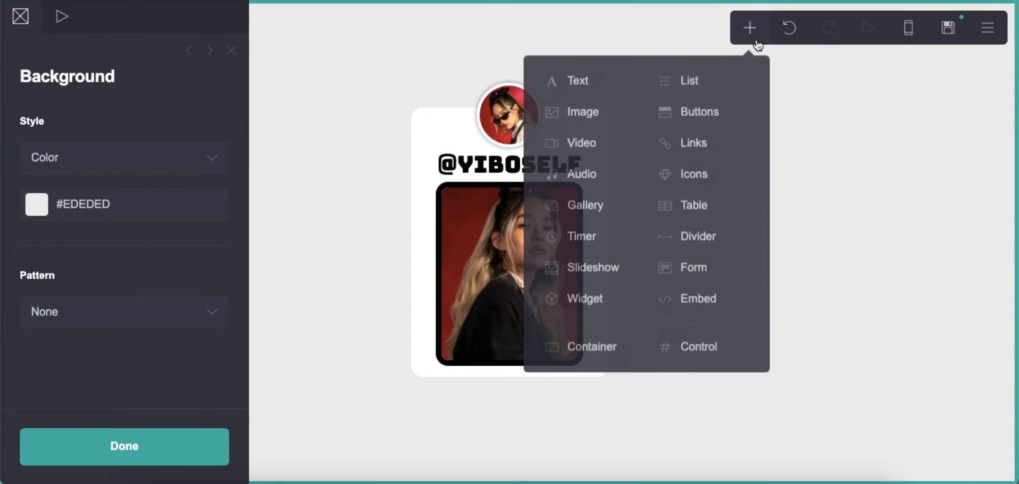
click(689, 190)
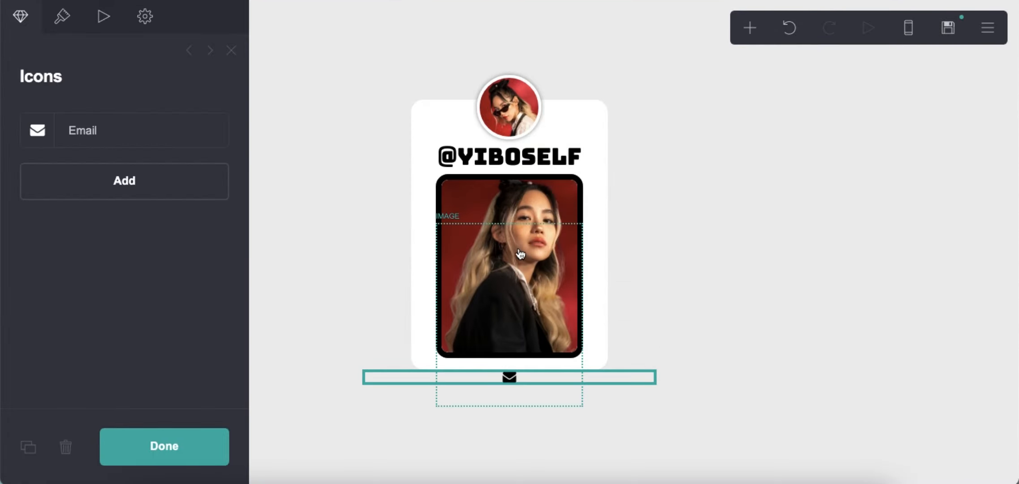
drag(509, 382, 498, 363)
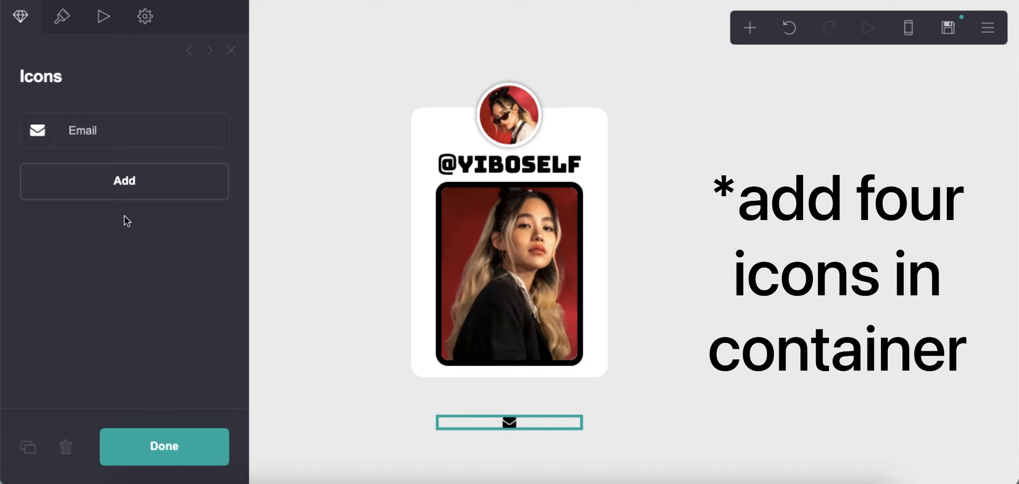
Add three more icons to the Icons element so that it holds four
click(80, 127)
click(80, 127)
click(116, 194)
click(115, 219)
click(117, 259)
click(116, 135)
click(128, 208)
scroll(120, 242, down, 8)
scroll(120, 241, down, 3)
scroll(119, 259, up, 1)
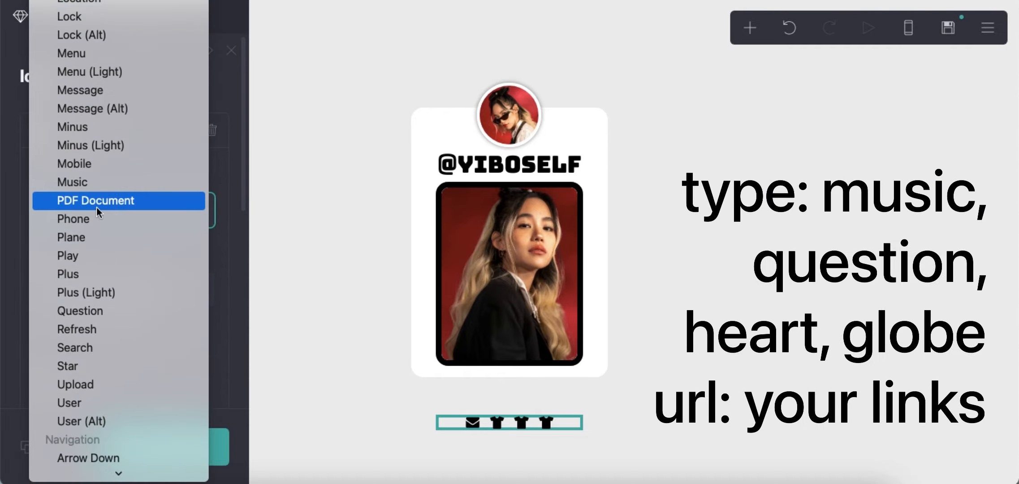
click(119, 182)
click(126, 288)
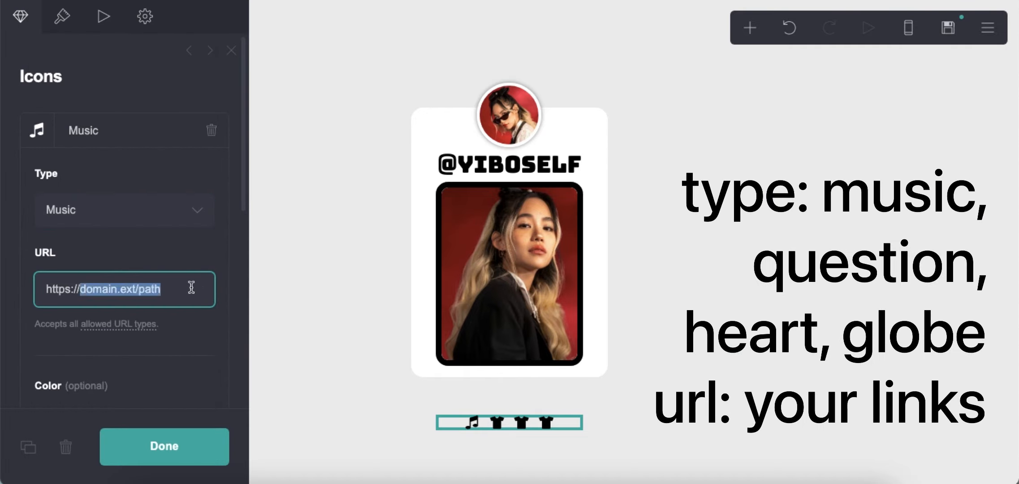
text(spotify.com)
key(Down)
key(Return)
click(122, 135)
click(121, 172)
click(125, 246)
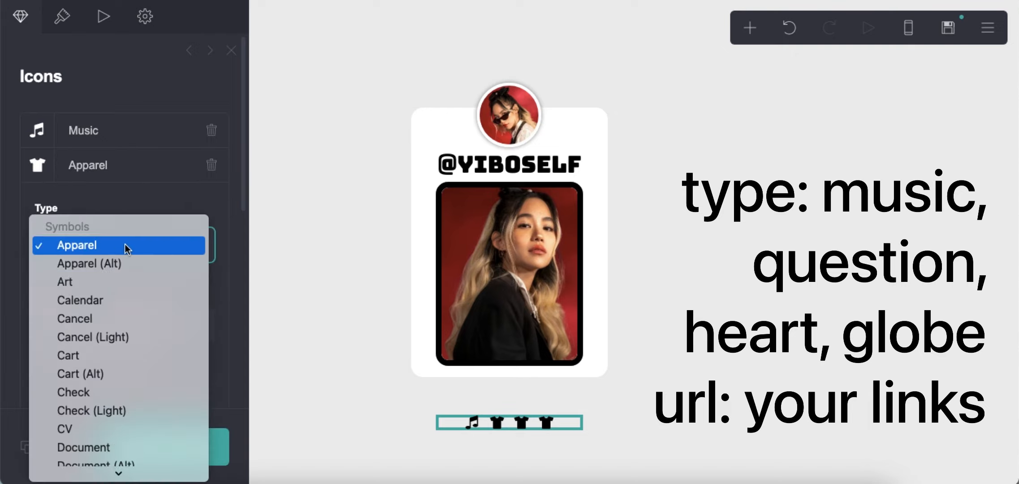
scroll(127, 251, down, 20)
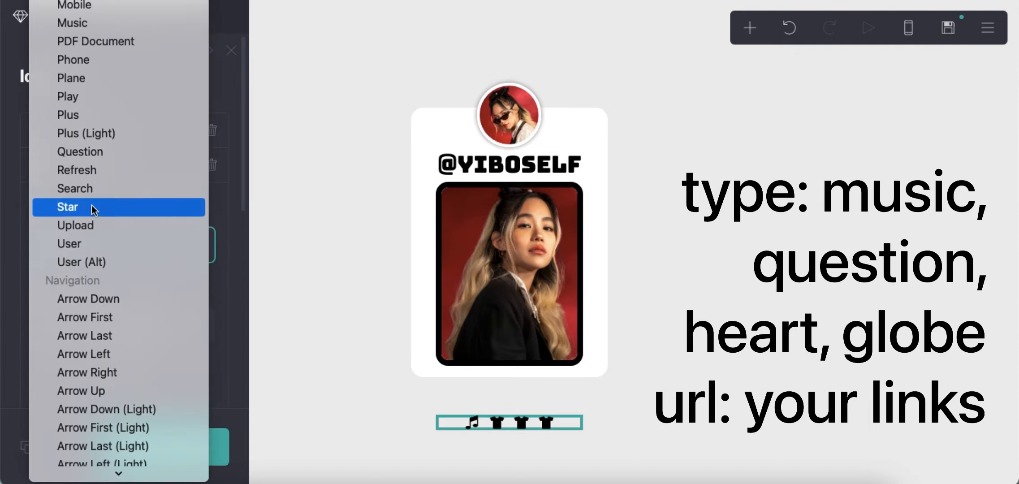
click(100, 154)
click(112, 253)
click(154, 323)
drag(80, 323, 176, 324)
text(retrospring.net)
key(Down)
key(Return)
click(140, 171)
click(138, 207)
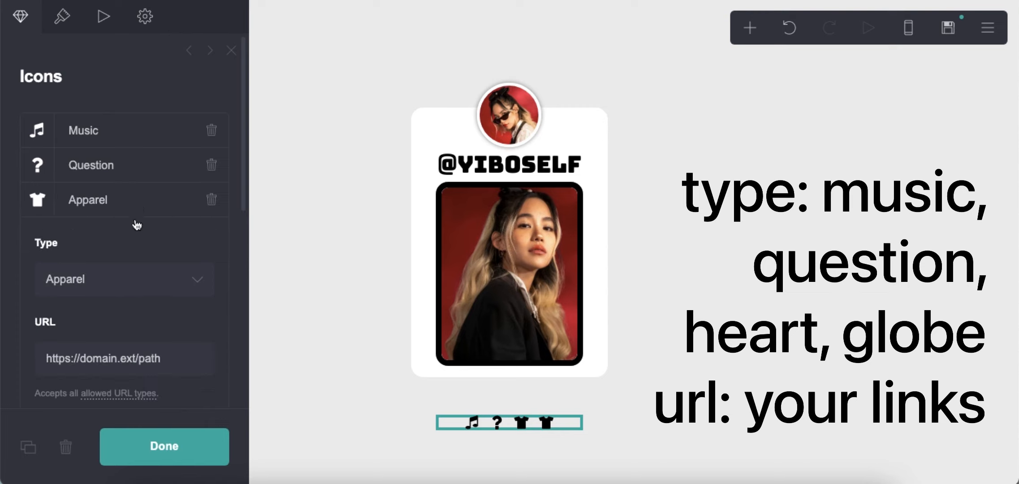
click(130, 282)
scroll(132, 295, down, 5)
click(112, 259)
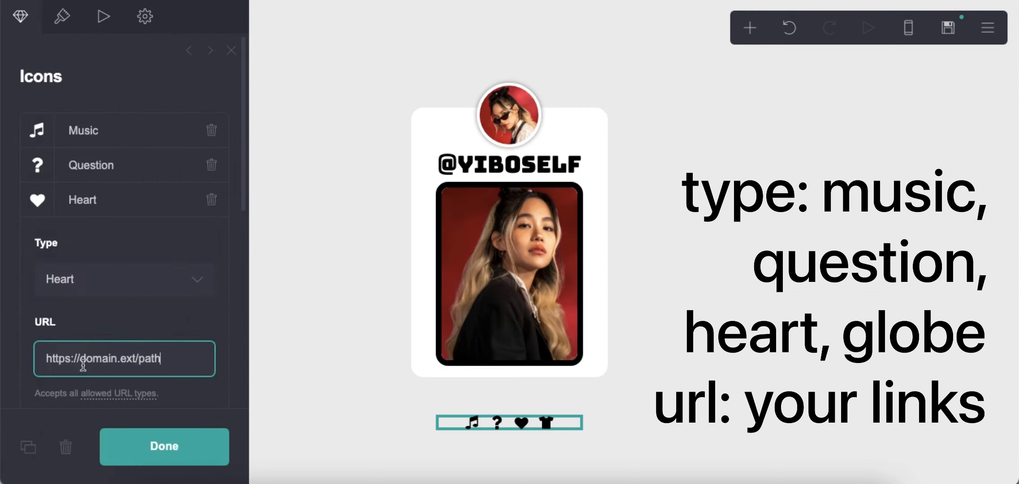
text(weheartit.com)
key(Down)
key(Return)
click(121, 209)
click(119, 233)
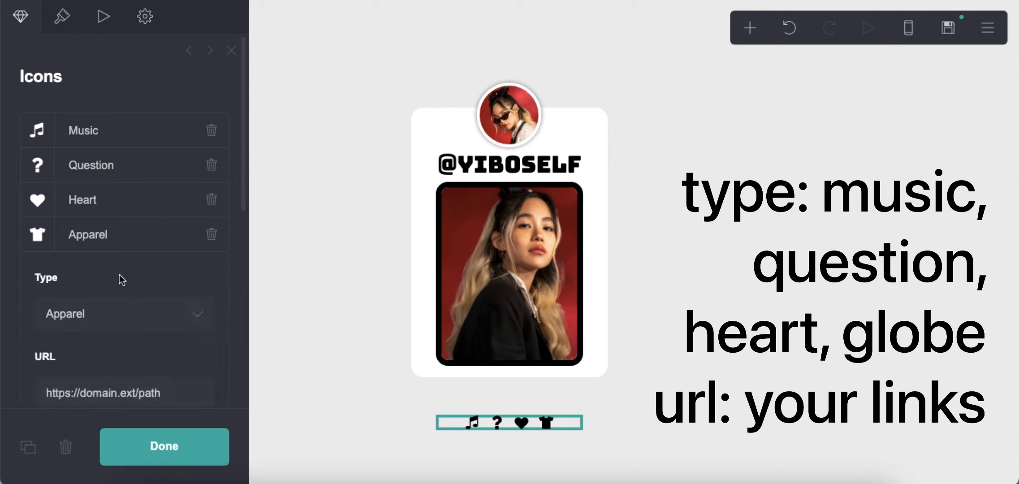
click(112, 313)
scroll(112, 312, down, 6)
click(103, 152)
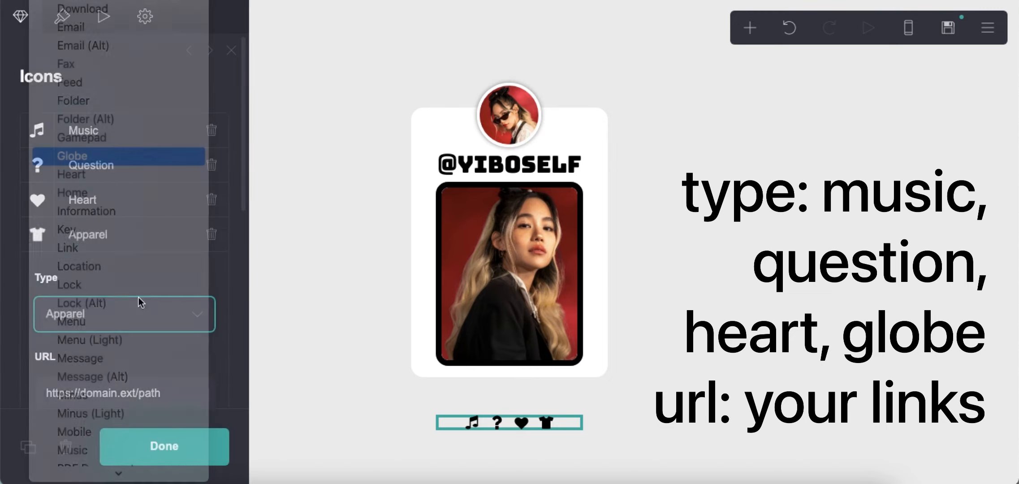
drag(80, 393, 177, 393)
text(twitter.com)
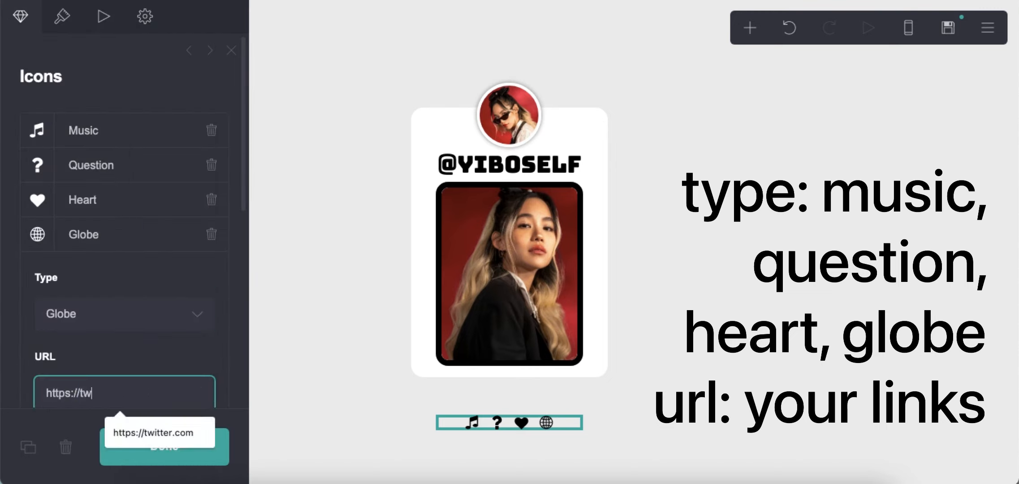
Set the appearance style of the four-icon row to Solid
click(62, 16)
click(91, 169)
click(91, 186)
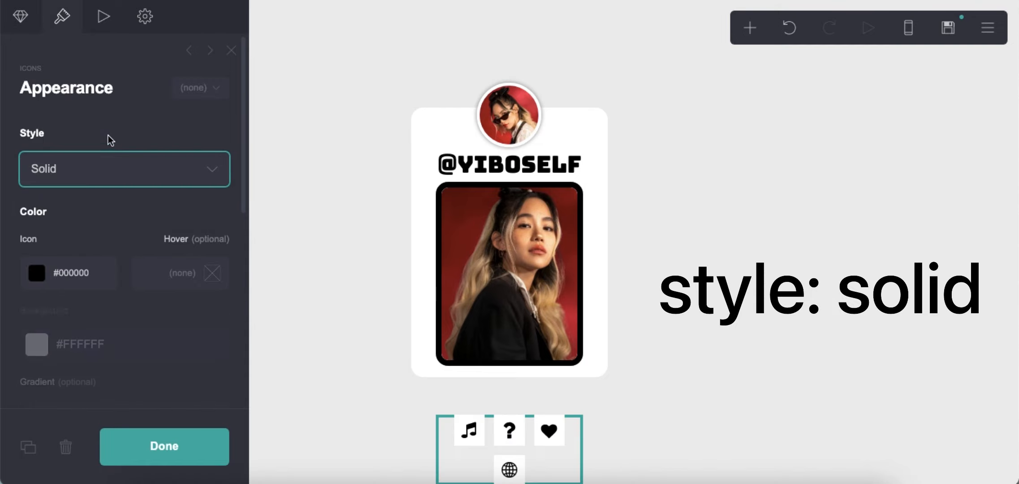
Give the four icons a drop shadow in the colour #949494
scroll(106, 220, down, 3)
scroll(106, 220, down, 3)
click(107, 232)
text(#)
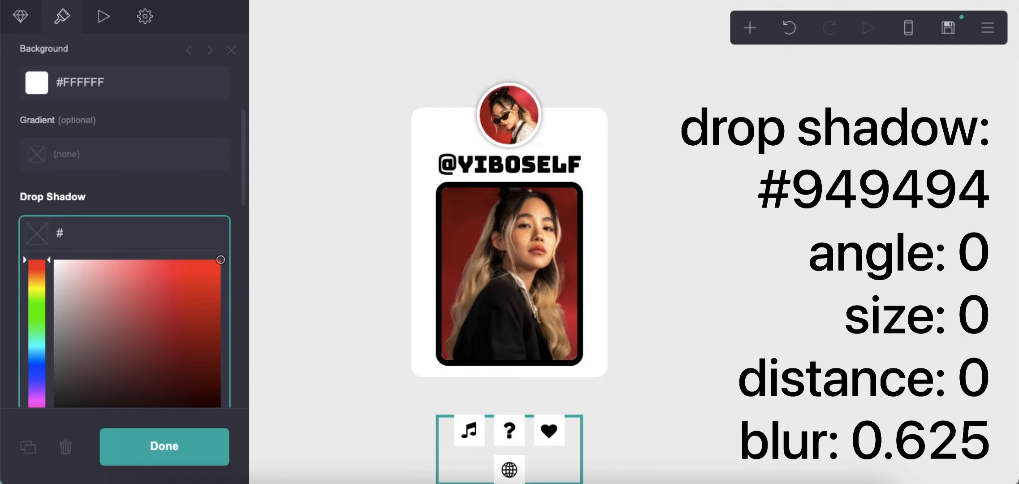
text(8F8F8F)
key(Return)
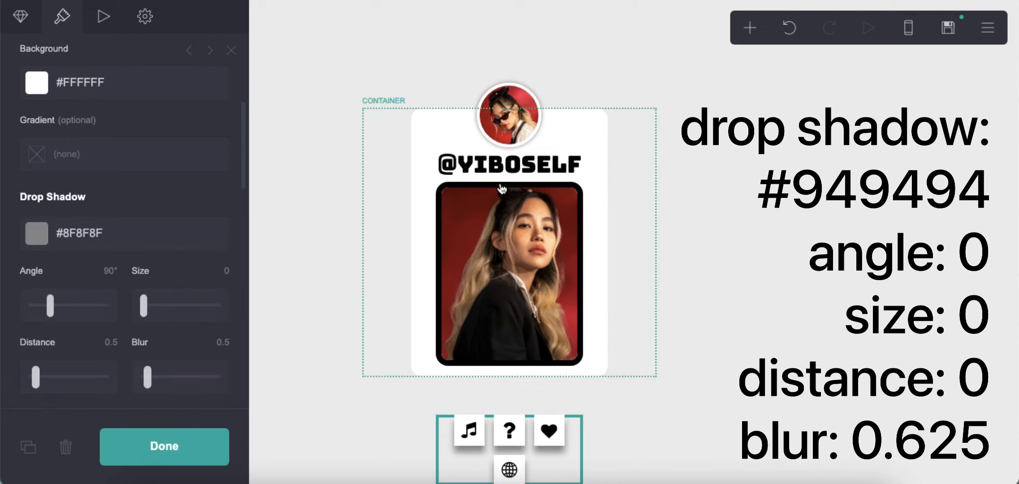
double_click(114, 230)
text(949494)
key(Return)
Set the icons' drop shadow to angle 0, distance 0 and blur 0.625
scroll(118, 281, down, 1)
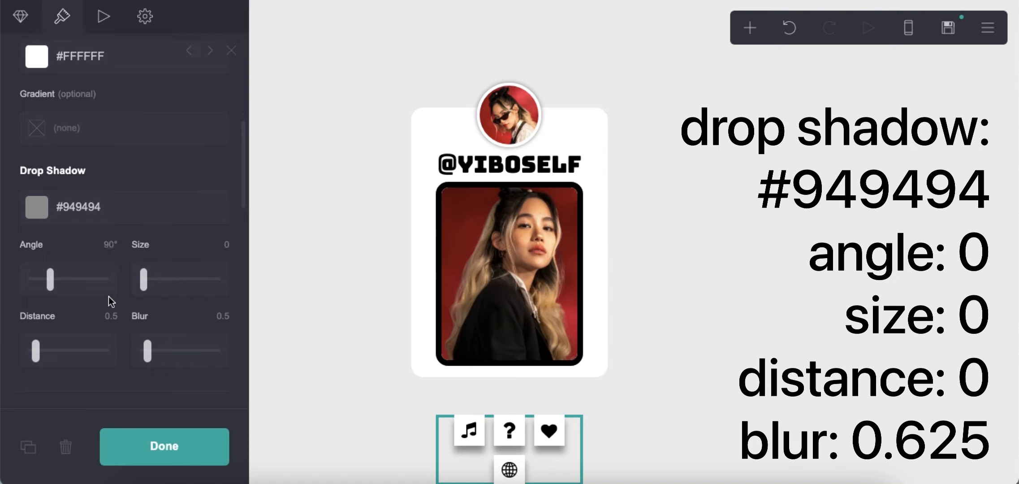
drag(50, 282, 19, 292)
drag(35, 344, 14, 348)
click(219, 317)
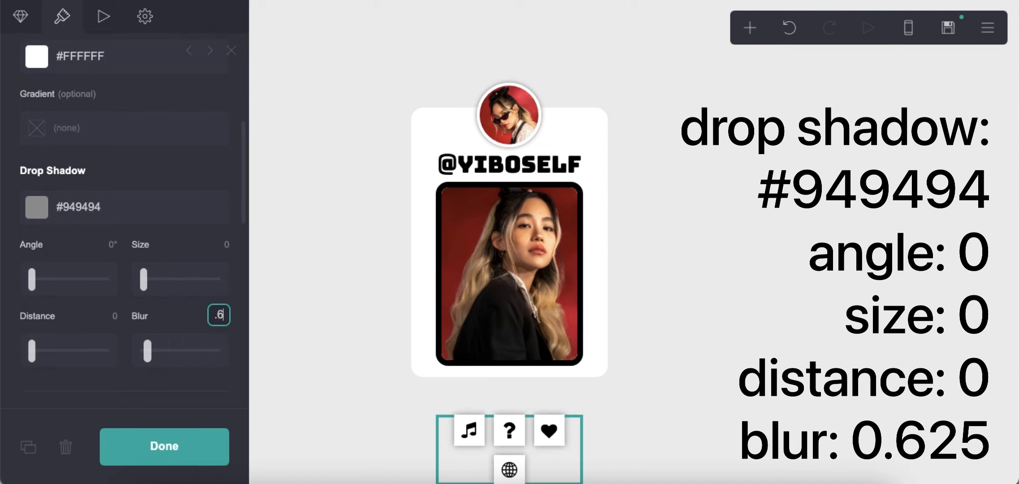
Keep the icon size at 1.25, make the icon shape Circle and set the spacing to 0.625
scroll(130, 320, down, 5)
click(215, 254)
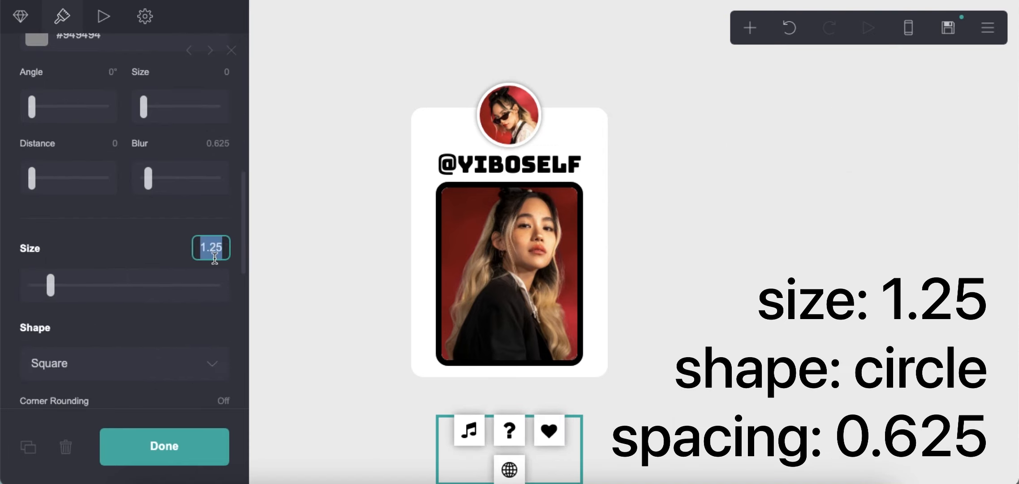
scroll(165, 250, down, 3)
click(107, 222)
click(166, 241)
text(.6)
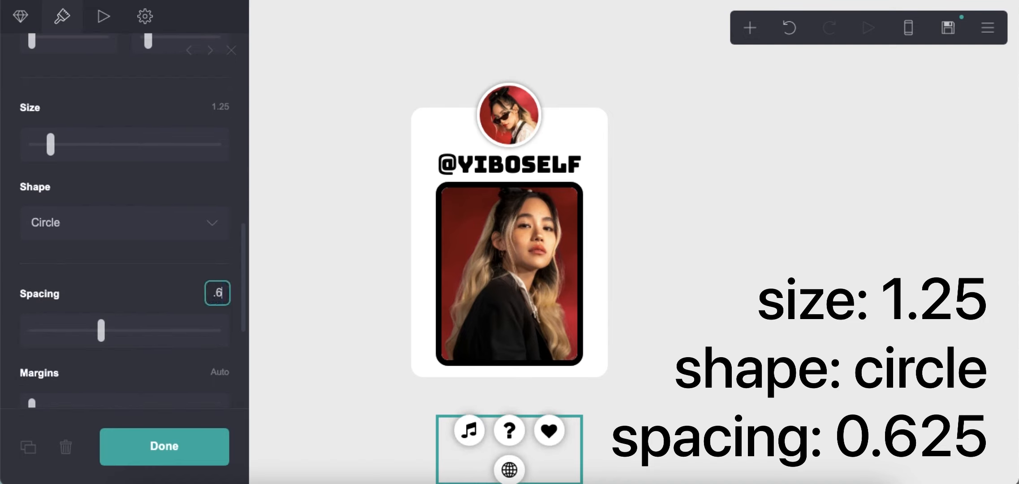
text(25)
key(Return)
scroll(146, 300, down, 3)
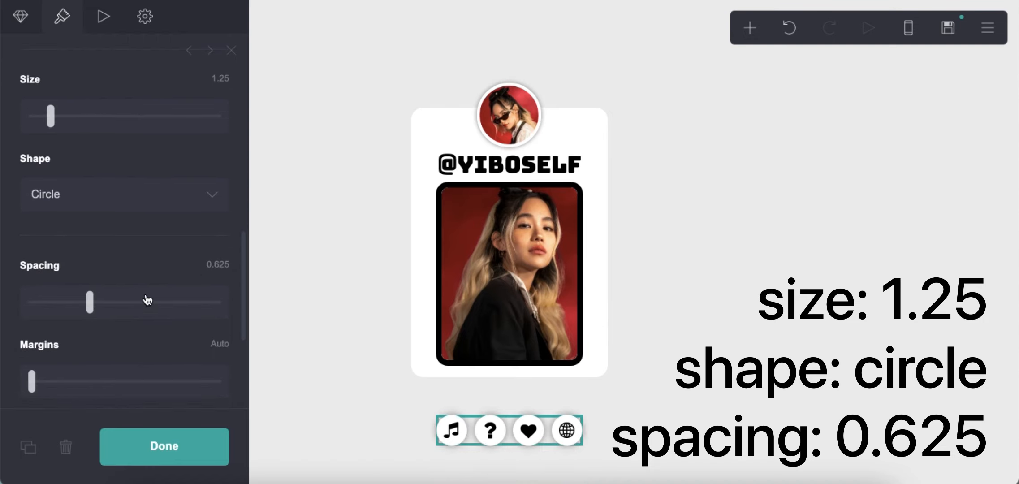
Examine the custom style settings of the icon row and of the card container
click(145, 17)
scroll(130, 163, up, 5)
click(125, 142)
click(106, 266)
scroll(108, 271, down, 3)
click(108, 302)
click(739, 284)
click(598, 113)
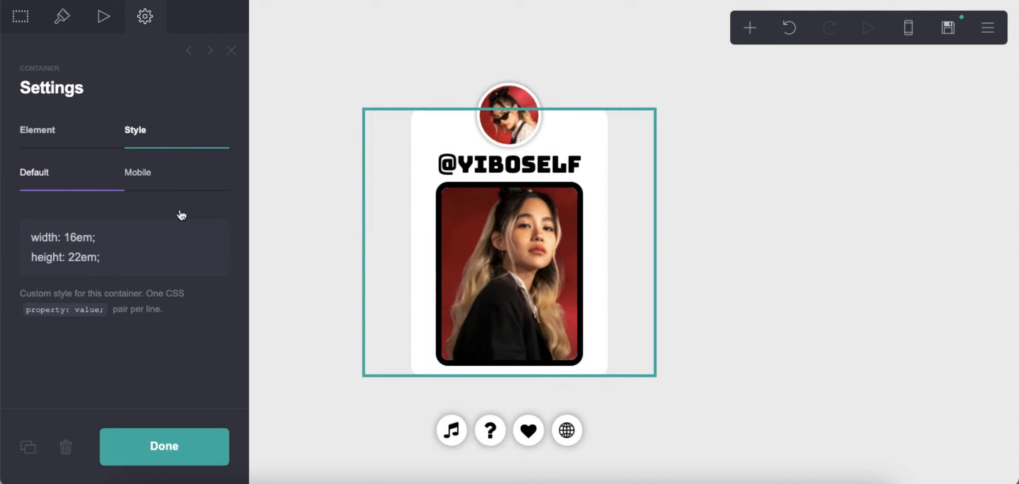
Give the backgrounds of the four-icon row the custom default style "position: relative; bottom: 3.7em;"
click(438, 421)
click(121, 264)
scroll(121, 269, down, 3)
click(120, 316)
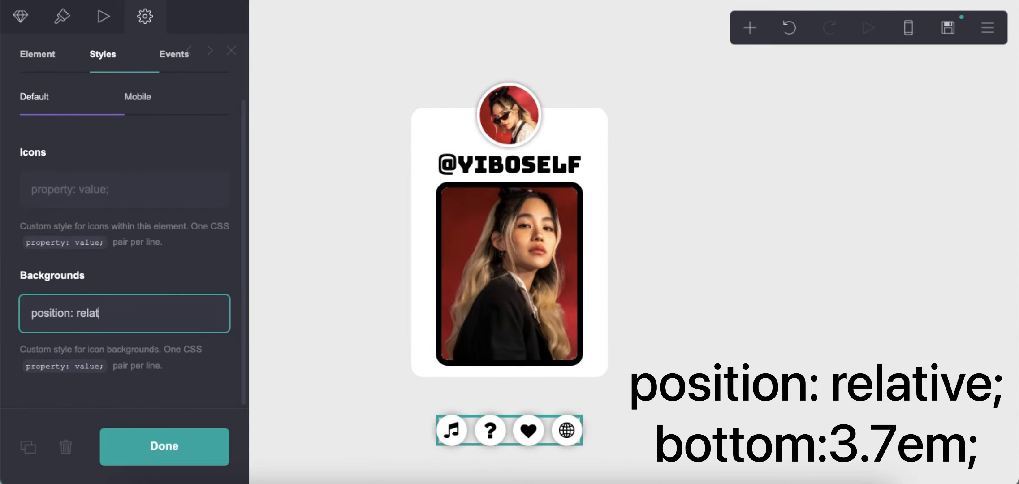
key(Return)
text(bottom: 4em;)
key(BackSpace)
text(3.7em;)
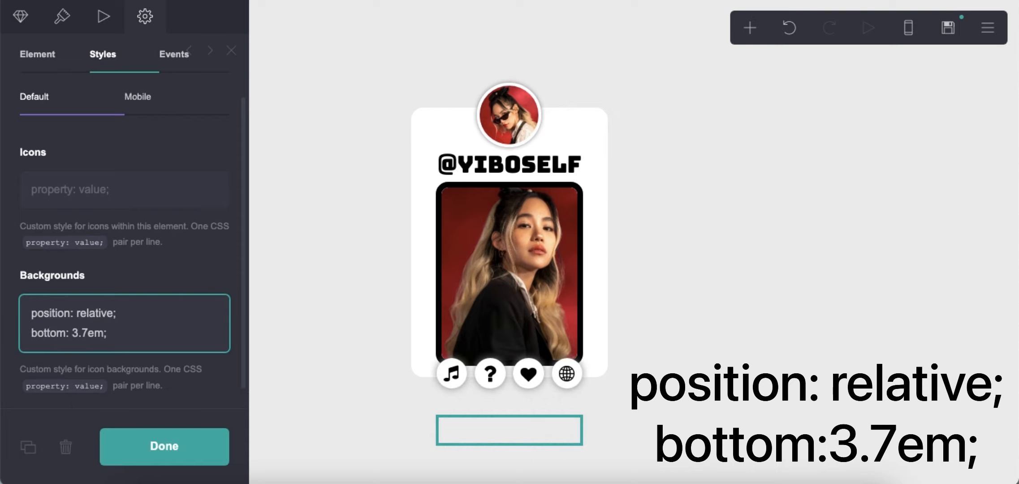
Deselect the card container and add a second Icons element outside it
click(643, 326)
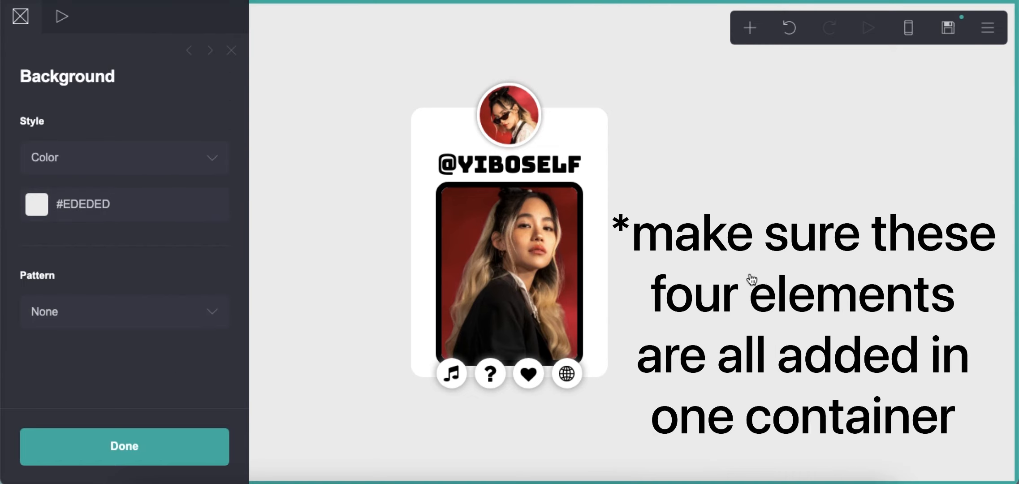
click(602, 123)
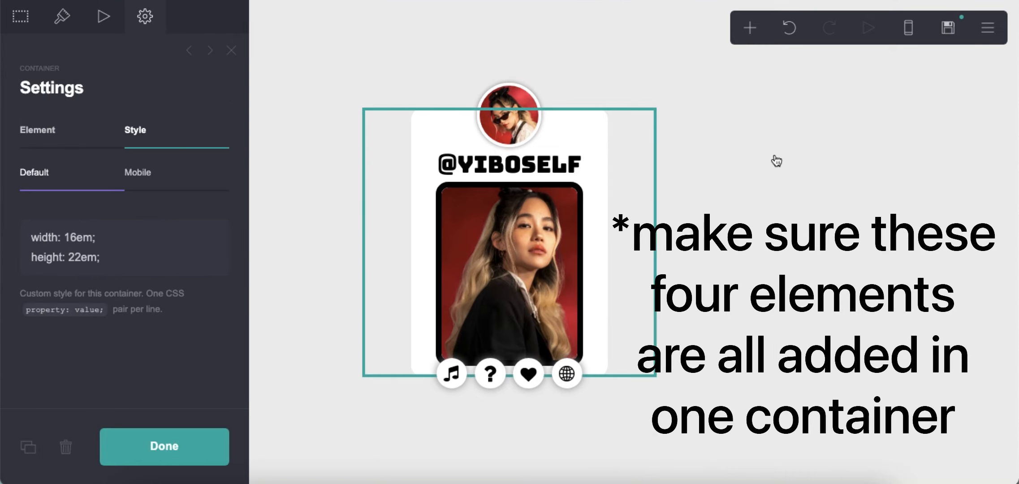
click(775, 159)
click(749, 28)
click(705, 187)
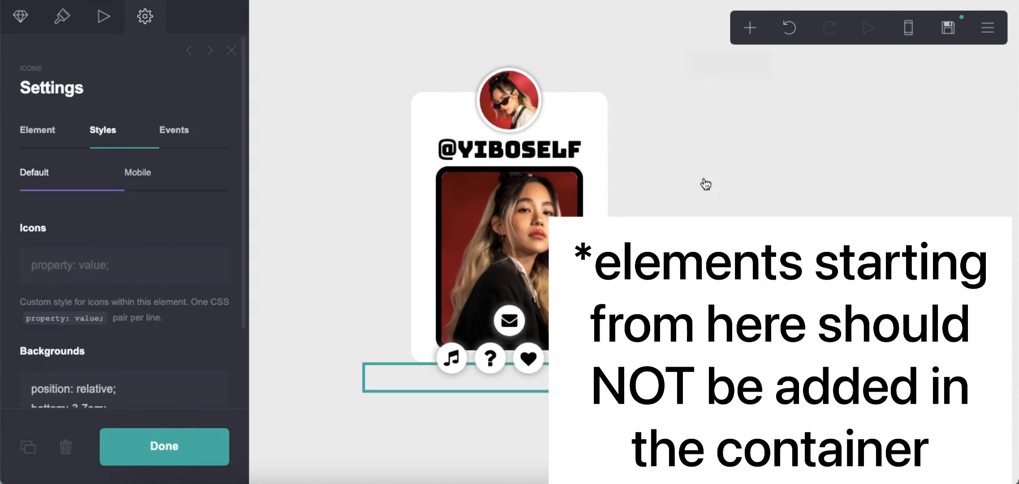
Clear the custom background style of the new Icons element
scroll(152, 326, down, 2)
click(139, 318)
key(ctrl+a)
key(BackSpace)
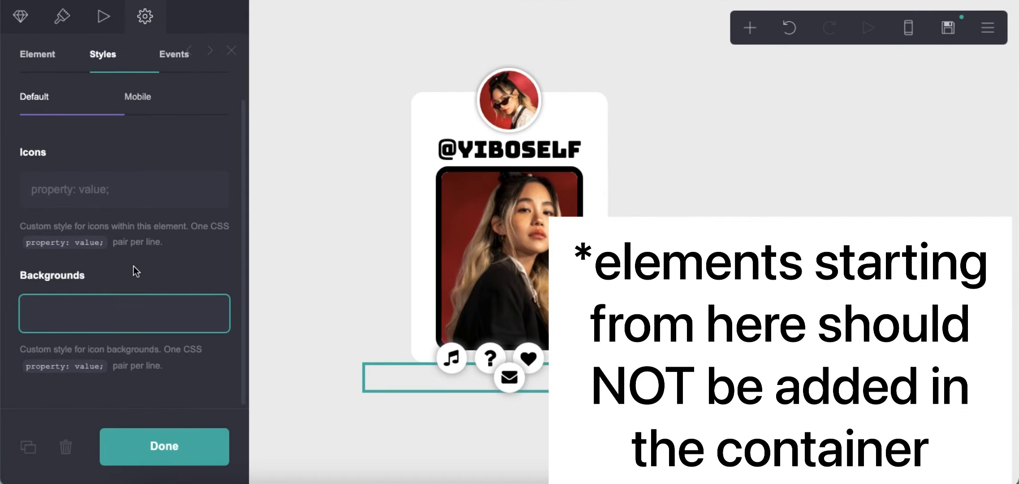
Set the drop shadow blur of the new Icons element to 0.5
click(62, 16)
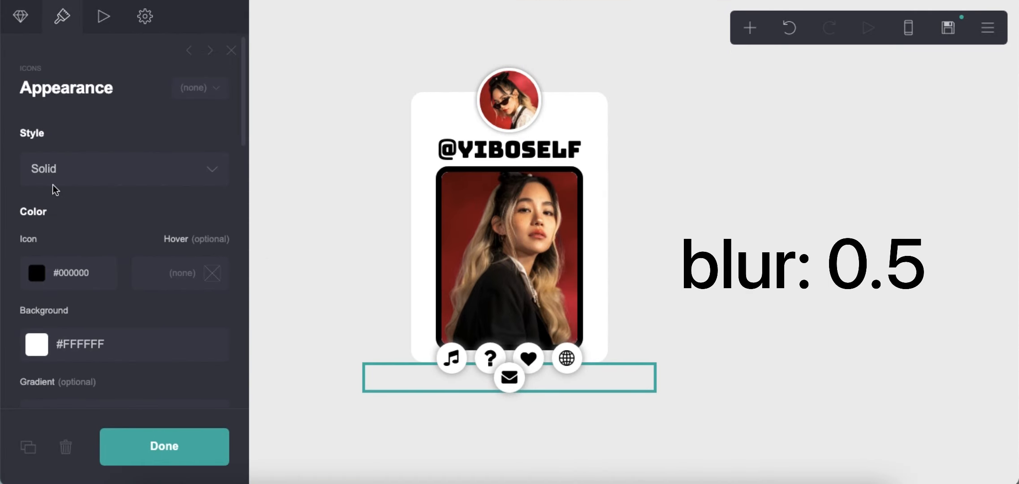
scroll(73, 202, down, 5)
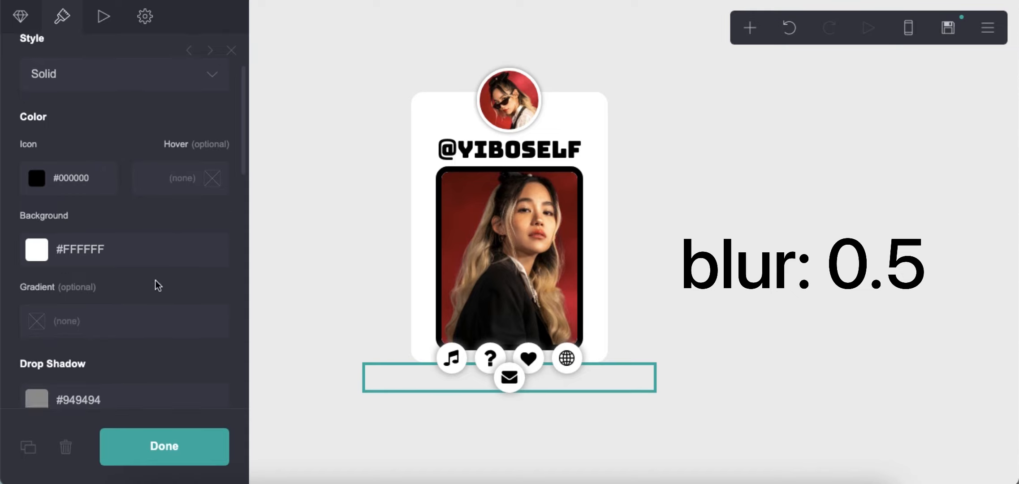
scroll(158, 285, down, 7)
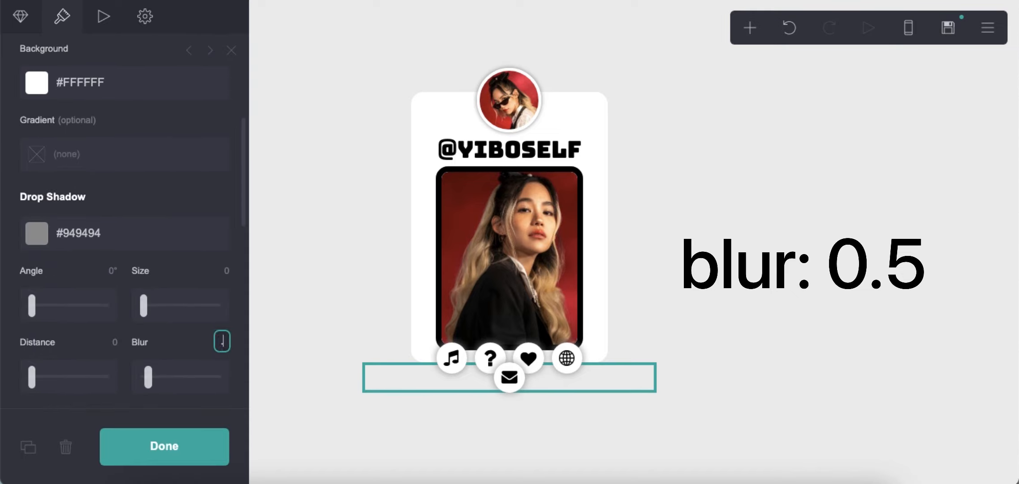
Set the new email icon to size 2.5, shape Square and spacing 0
scroll(137, 319, down, 18)
scroll(179, 250, up, 7)
double_click(228, 217)
text(2.5)
key(Return)
click(108, 334)
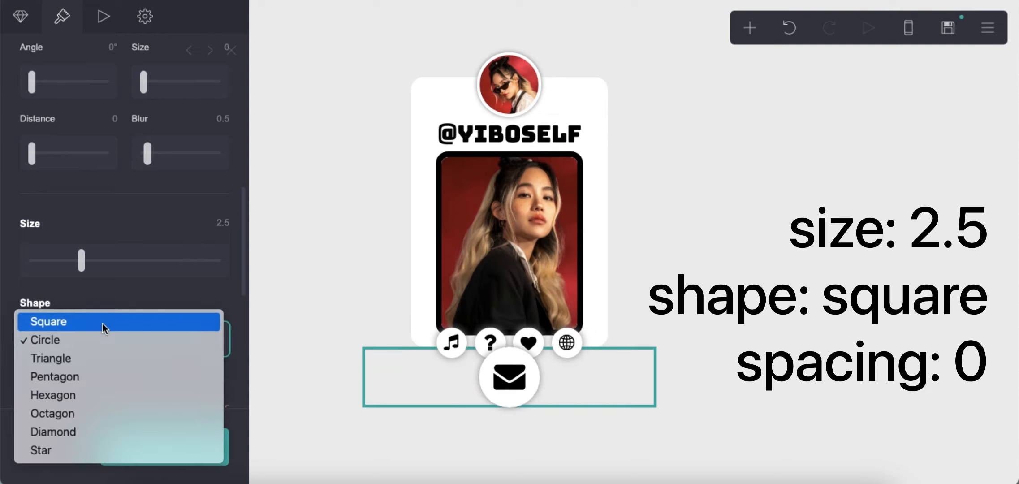
click(141, 316)
scroll(102, 323, down, 2)
scroll(110, 318, down, 1)
drag(88, 350, 2, 344)
scroll(158, 294, down, 7)
Change the new email icon to the Chevron Left type and set its URL to "#"
scroll(160, 292, up, 20)
click(21, 20)
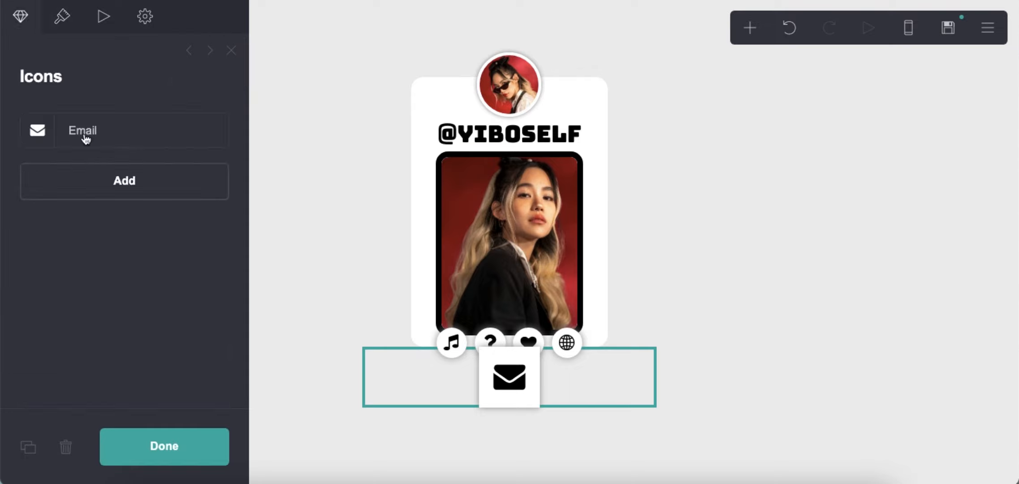
click(85, 130)
click(107, 207)
scroll(109, 222, down, 15)
scroll(121, 244, down, 4)
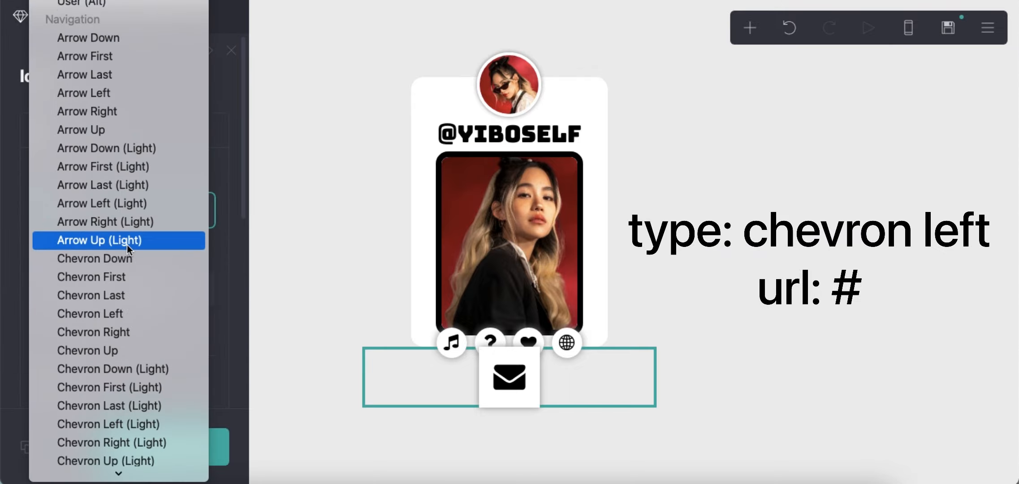
click(124, 281)
drag(199, 289, 3, 294)
text(#)
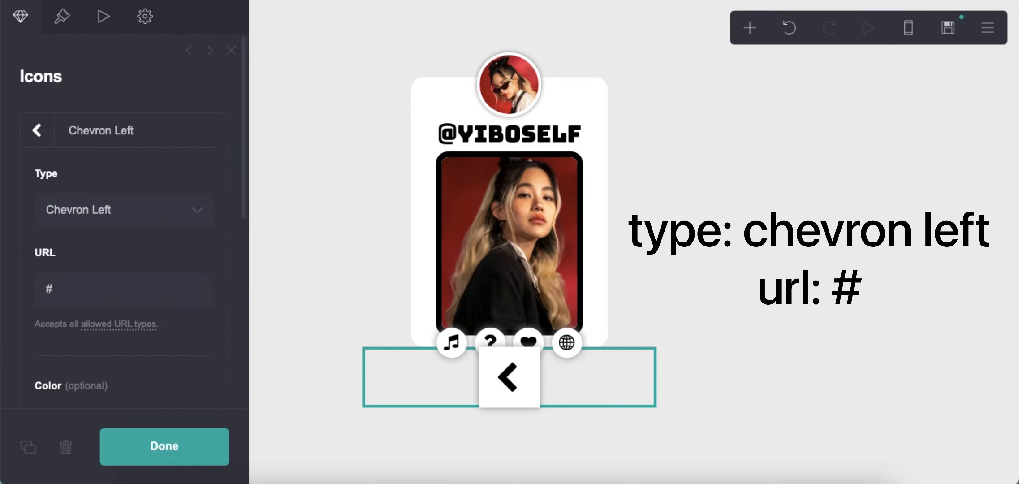
Give the chevron icon the custom default icon style "left: 15px;"
click(148, 27)
scroll(133, 187, down, 2)
click(126, 185)
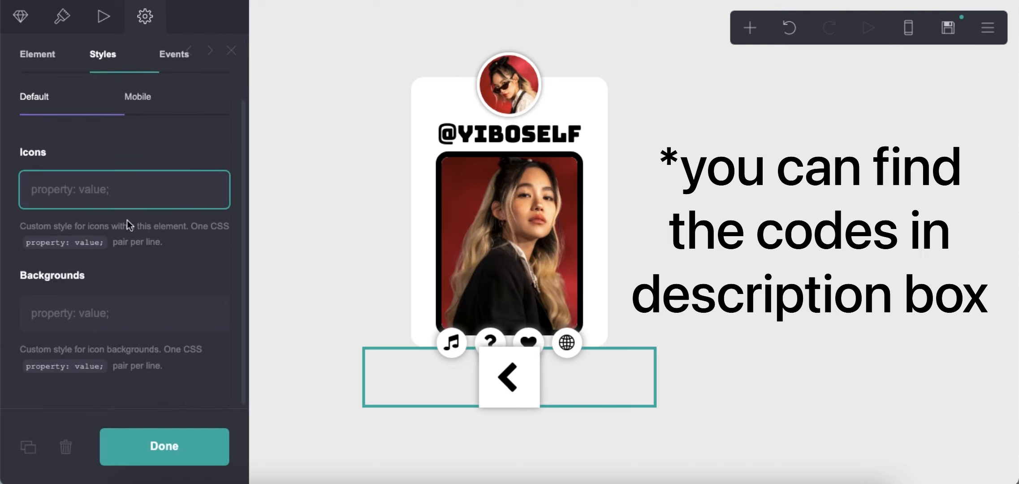
text(left: 15px;)
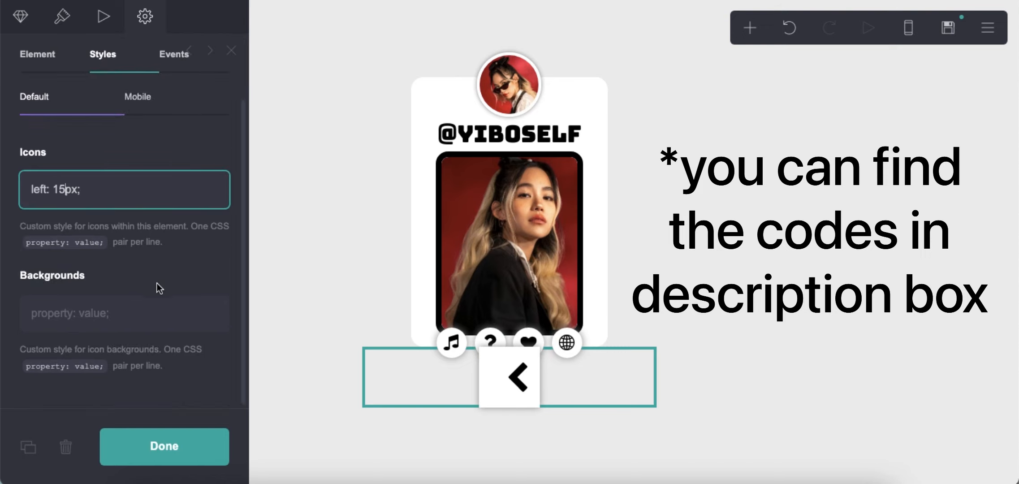
Set the left chevron's custom background style to "border-radius: 25px 0px 0px 25px;" and "width: 1.5em;"
click(157, 311)
text(border-radius)
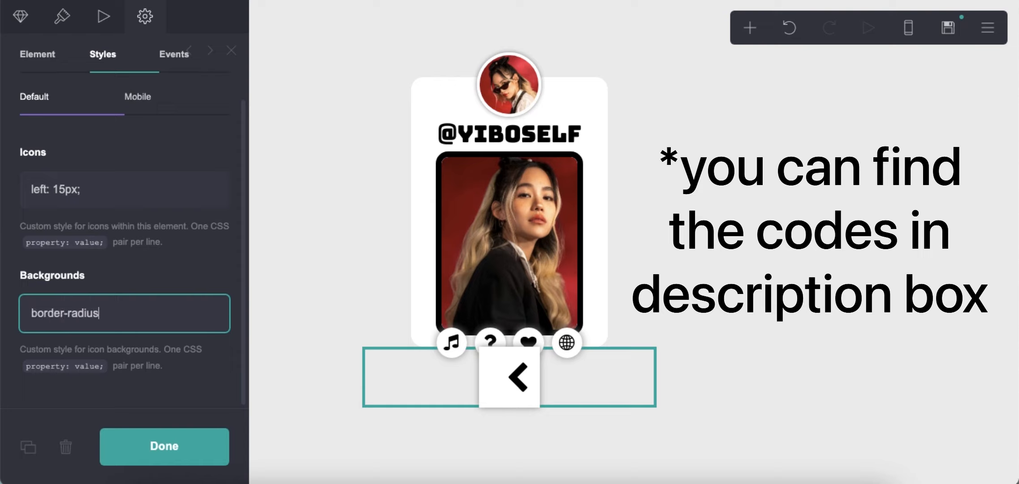
text(: 25px 0px 0px 25px;)
key(Return)
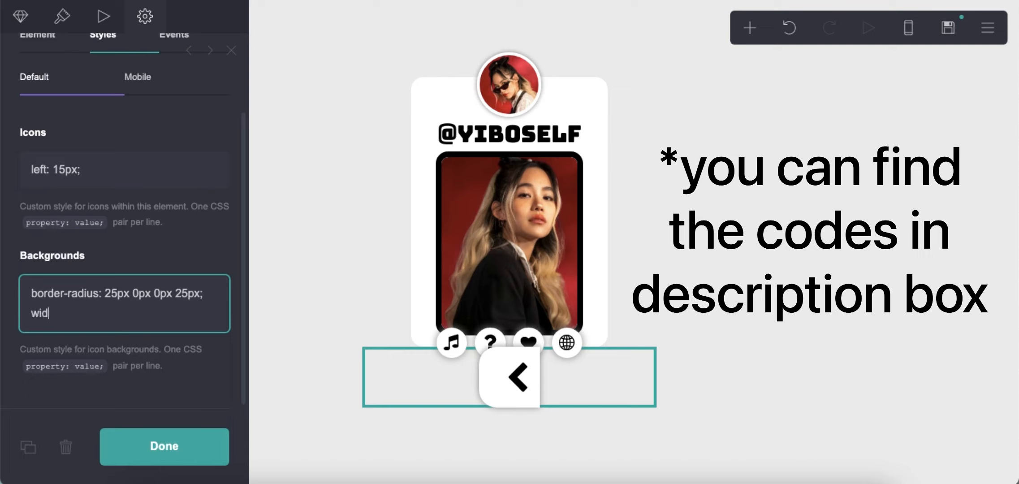
text(width: 1.5em;)
Add "width: 2em;" to the left chevron's custom icon style
click(163, 174)
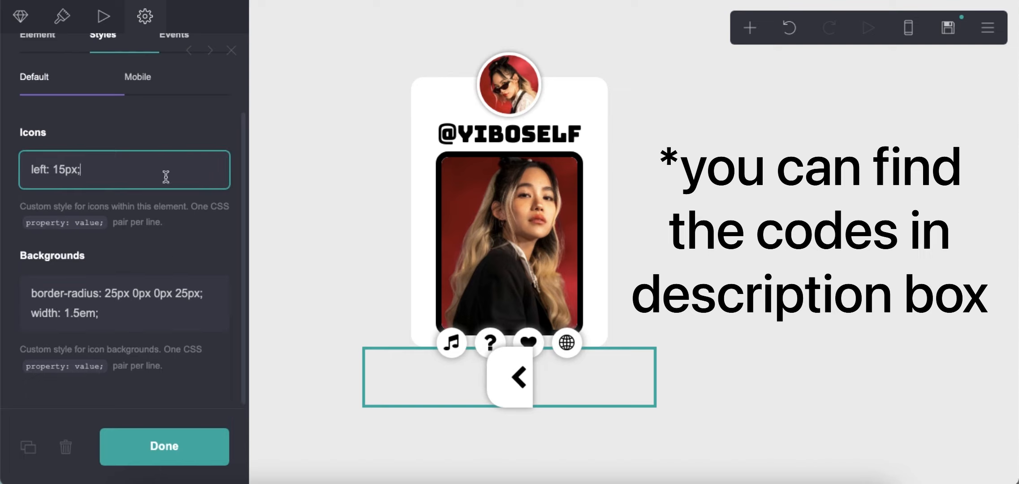
key(Return)
text(wid)
Position the left chevron by adding "position: absolute;", "bottom:2.5em;" and "right: 2.4em;" to its custom background style
click(155, 338)
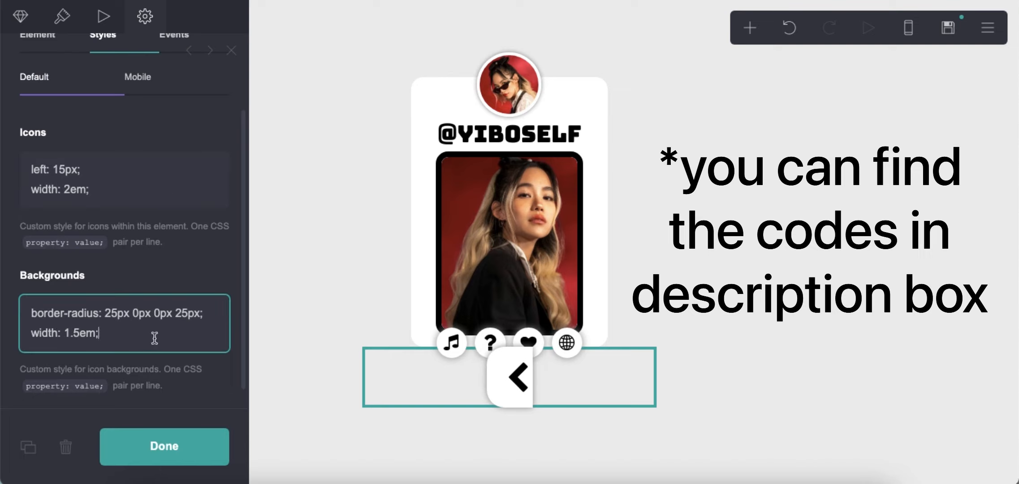
key(Return)
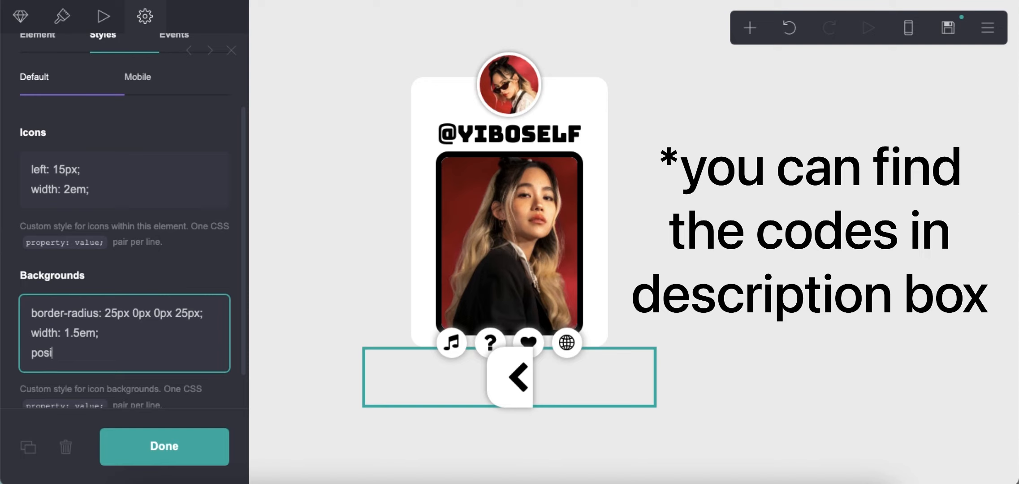
text(ute;)
key(Return)
text(bottom:2.5em)
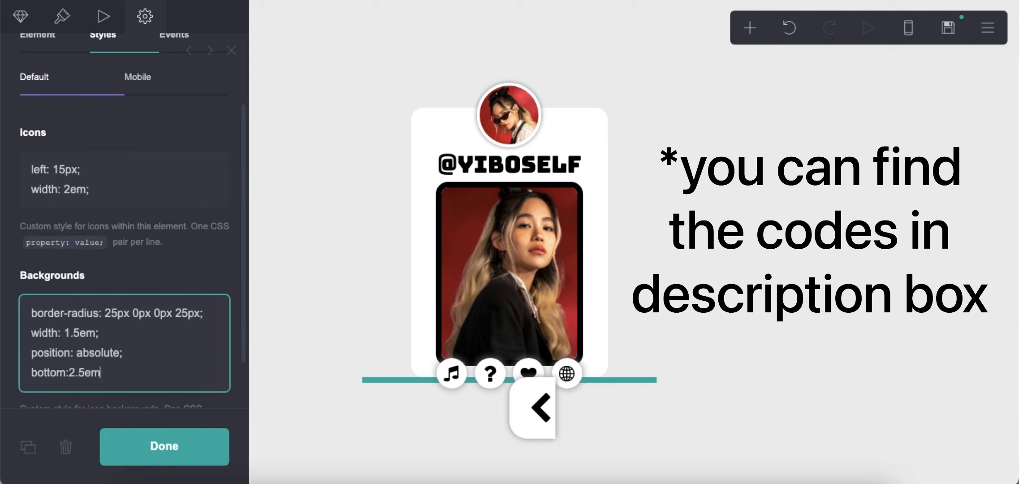
text(;)
key(Return)
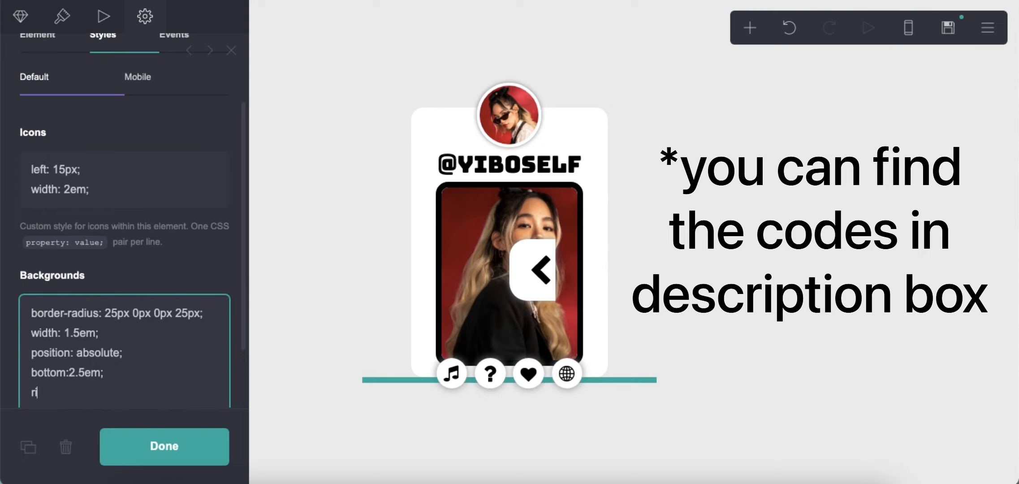
text(right: 2.5em;)
key(BackSpace)
text(4)
Add another Icons element and clear its inherited custom icon and background styles
click(794, 354)
click(755, 36)
click(694, 175)
click(121, 257)
key(ctrl+a)
key(BackSpace)
scroll(86, 292, down, 3)
drag(99, 314, 3, 243)
key(BackSpace)
Change the new email icon to the Chevron Right type and set its URL to "section:next"
click(61, 18)
click(20, 18)
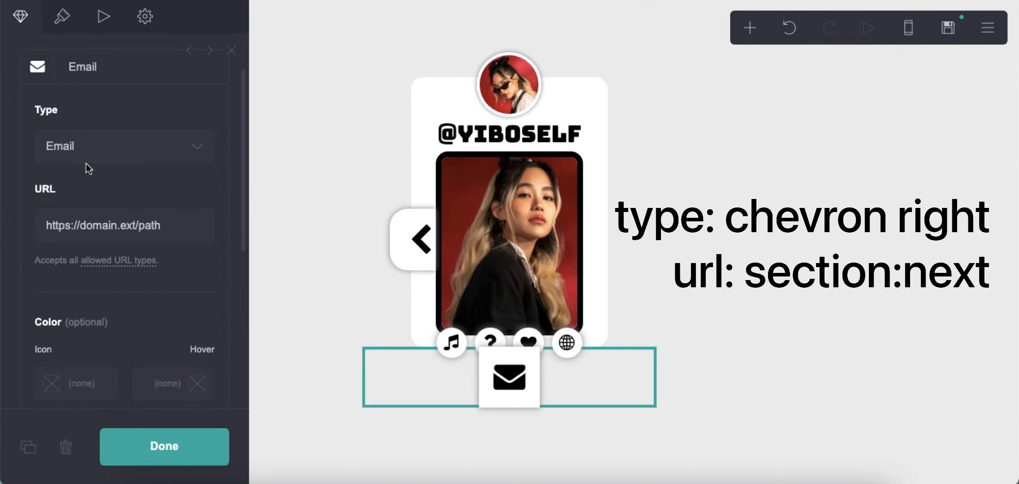
click(108, 146)
scroll(112, 256, down, 10)
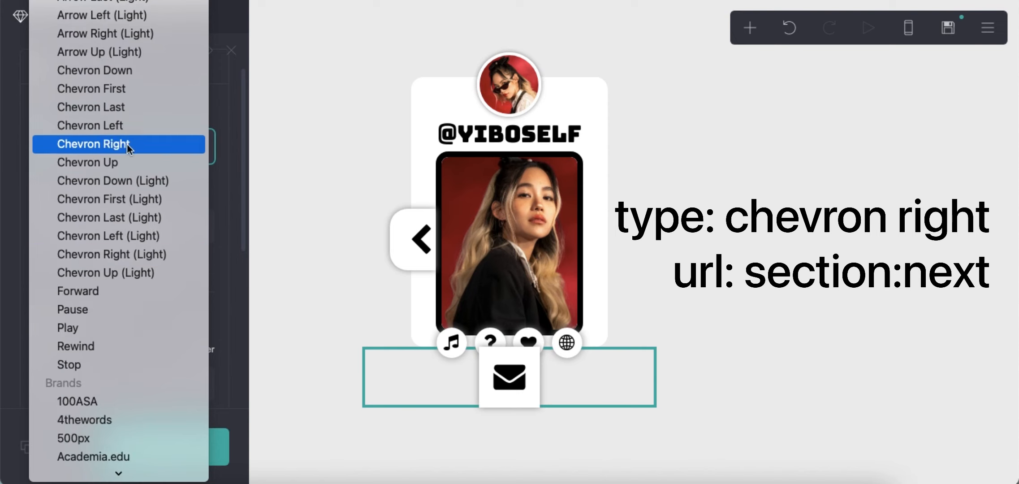
click(127, 144)
triple_click(124, 225)
text(section:ne)
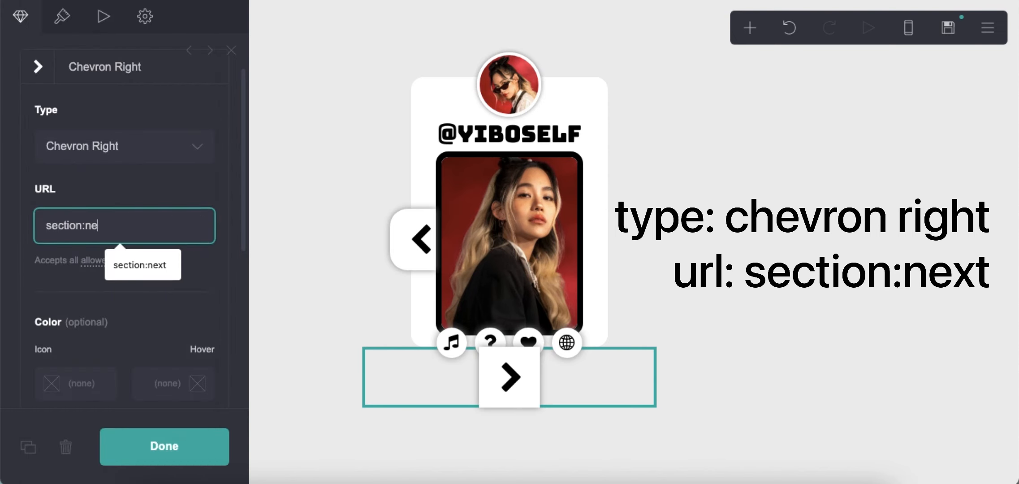
text(xt)
Style the right chevron's icon with "right: 15px; width: 2em;" and its background with "border-radius: 0px 25px 25px 0px; width: 1.5em;"
click(145, 16)
click(92, 189)
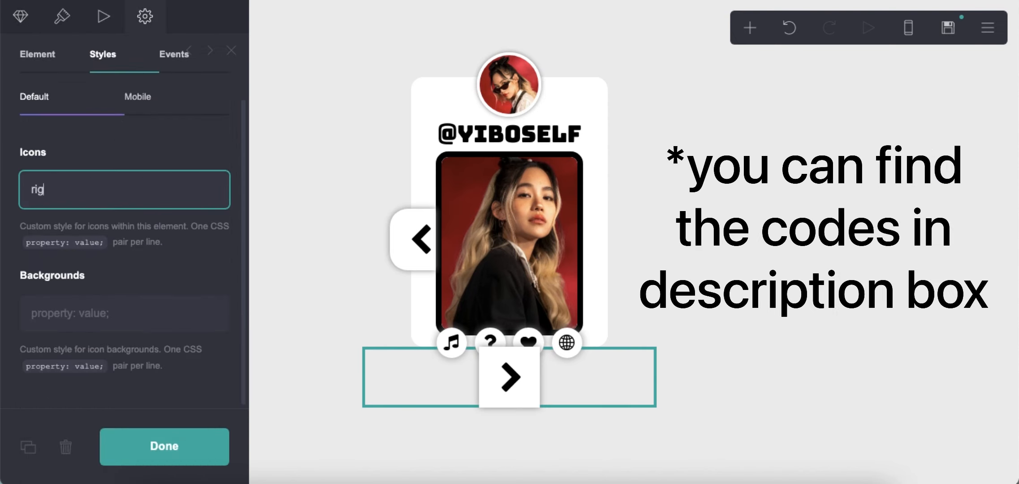
click(108, 320)
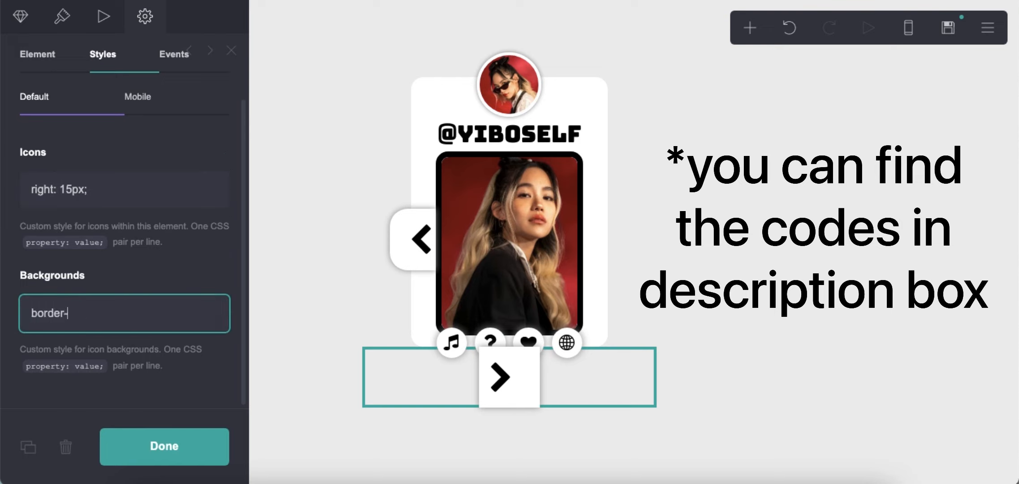
text(border-radius: 0px 25px 25px 0px;)
key(Return)
text(width: 1.5em;)
click(115, 195)
key(Return)
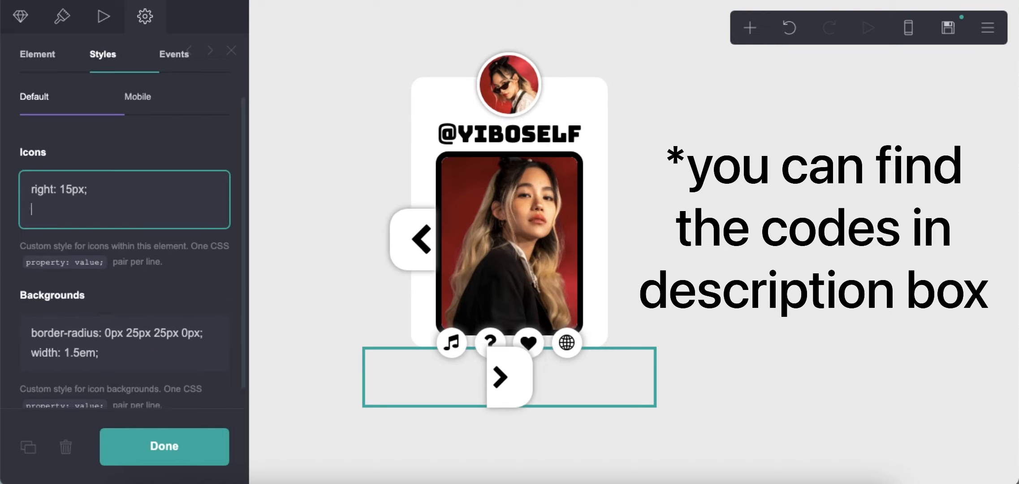
Position the right chevron by adding "position: absolute;", "bottom: 2.5em;" and a left offset to its custom background style
click(158, 358)
key(Return)
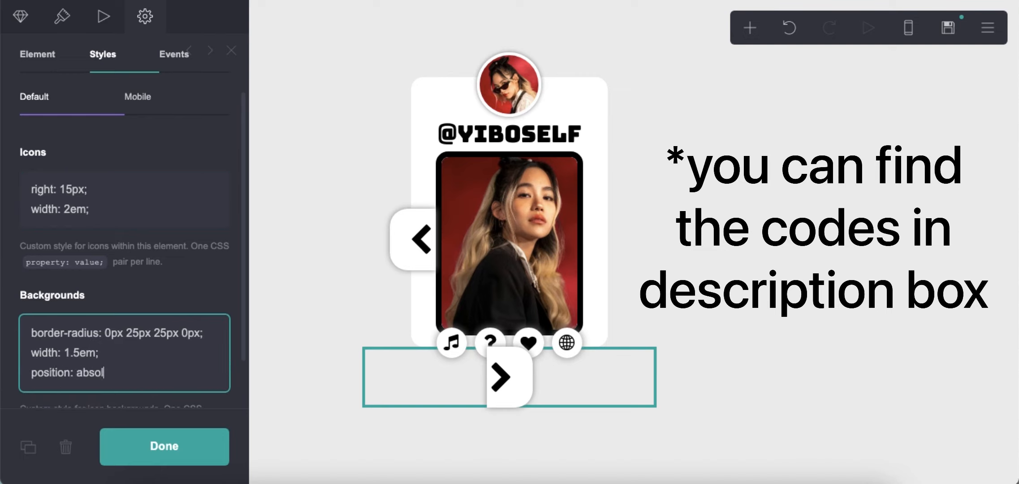
text(position: absolute;)
key(Return)
text(bottom: 2.5em;)
key(Return)
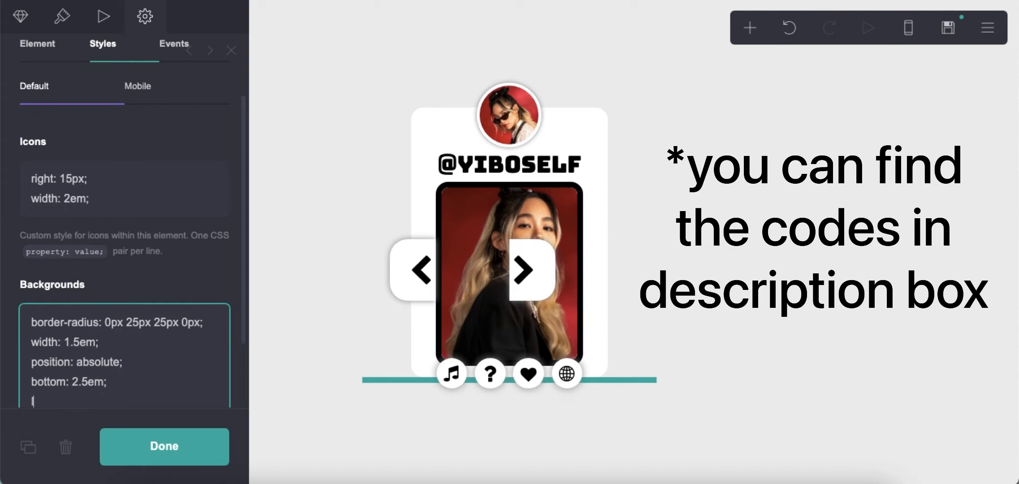
text(left: 2.5em;)
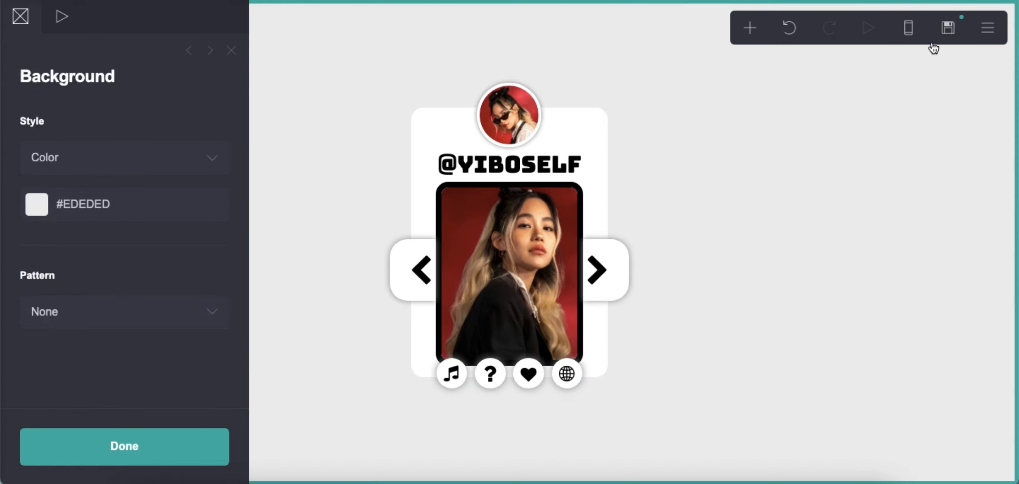
Save the site as a template with "." as title and description, and view its demo
click(948, 27)
click(216, 159)
text(.)
click(173, 289)
text(.)
scroll(154, 282, down, 5)
click(130, 211)
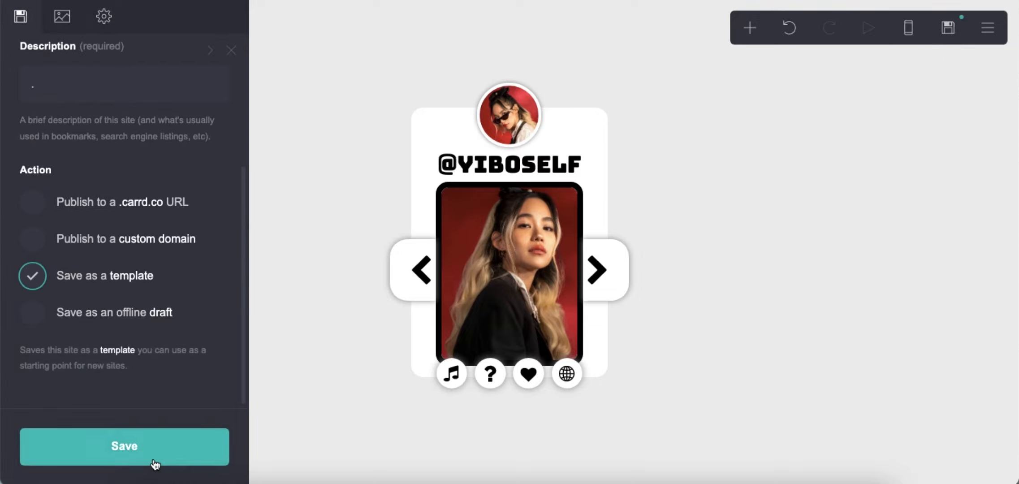
click(153, 461)
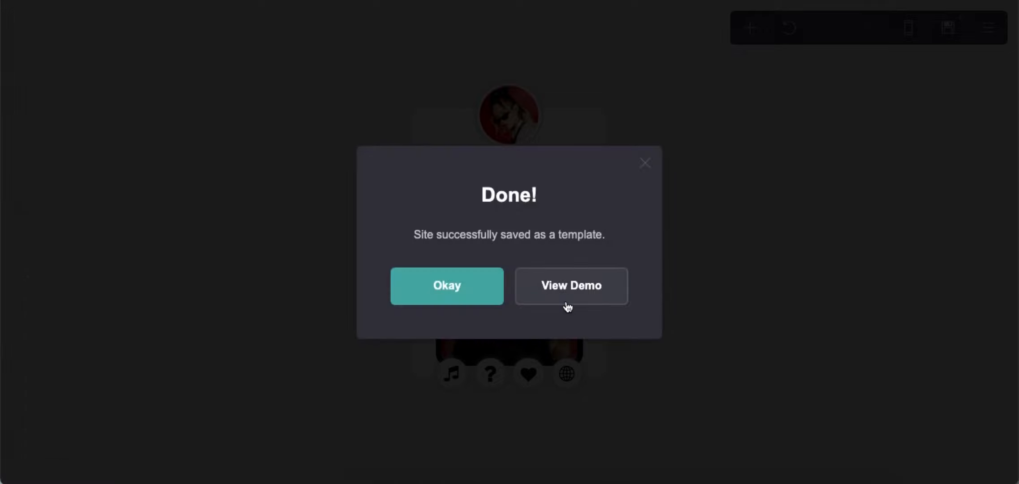
click(578, 299)
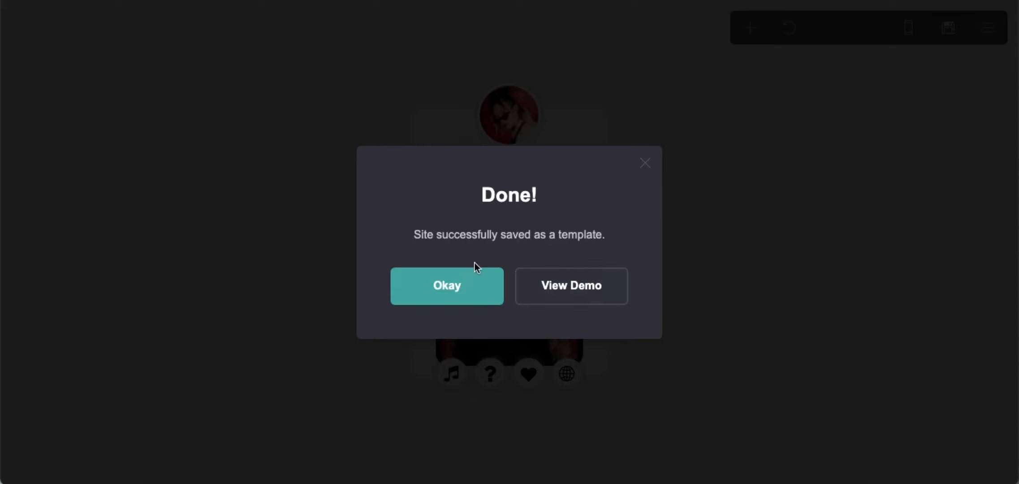
click(738, 160)
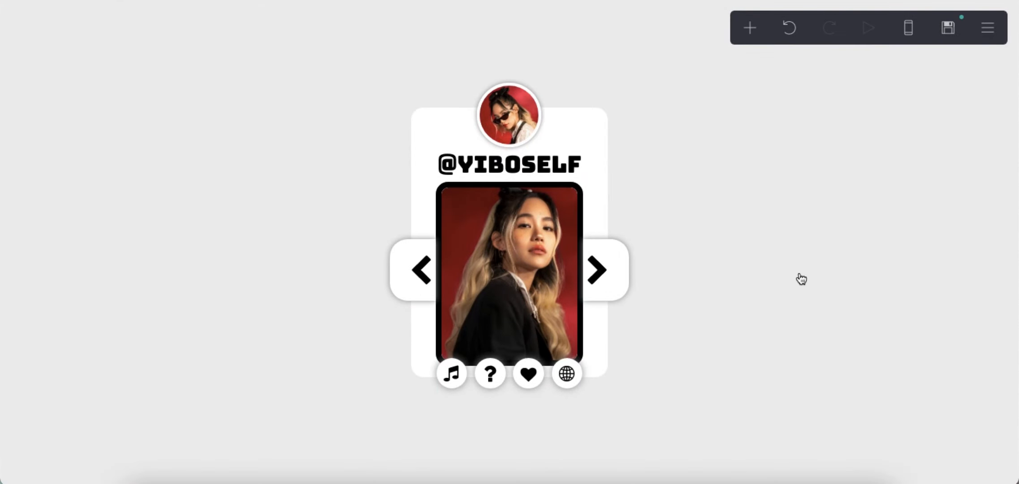
Add a Text element below the card icons and set its color to #FFFFFF
click(750, 30)
click(591, 78)
click(145, 23)
click(63, 18)
click(130, 173)
drag(76, 213, 26, 142)
click(25, 141)
Set the new text's font to MuseoModerno and its size to 0.625
click(153, 249)
scroll(152, 258, down, 20)
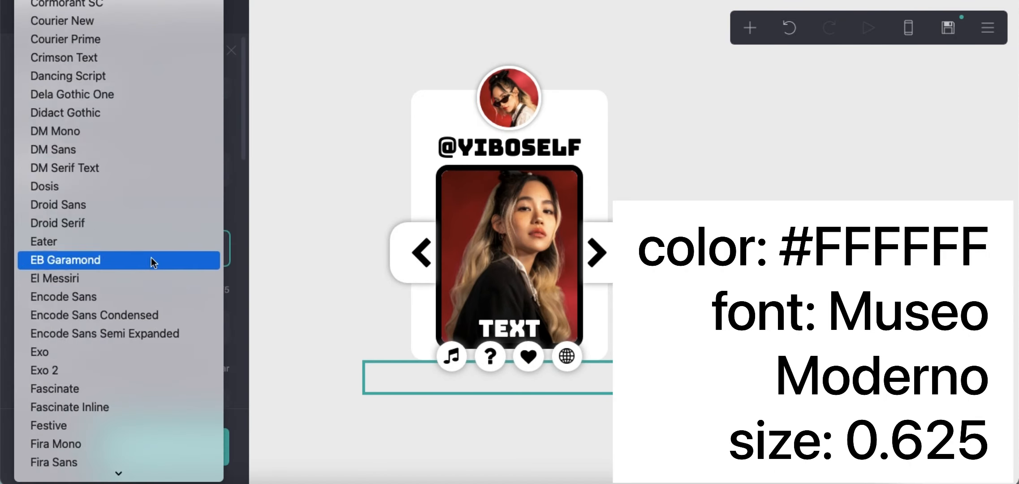
scroll(140, 271, down, 20)
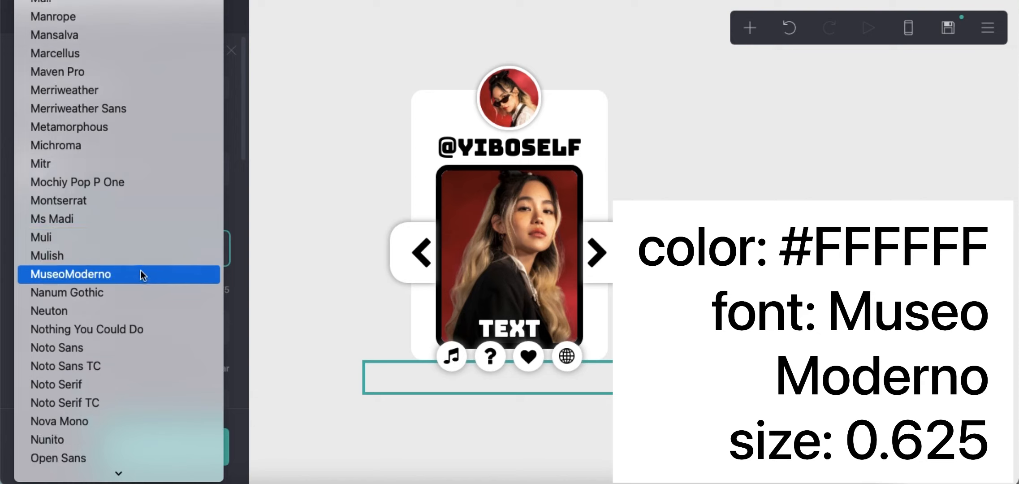
click(140, 272)
click(215, 294)
text(0.625)
key(Return)
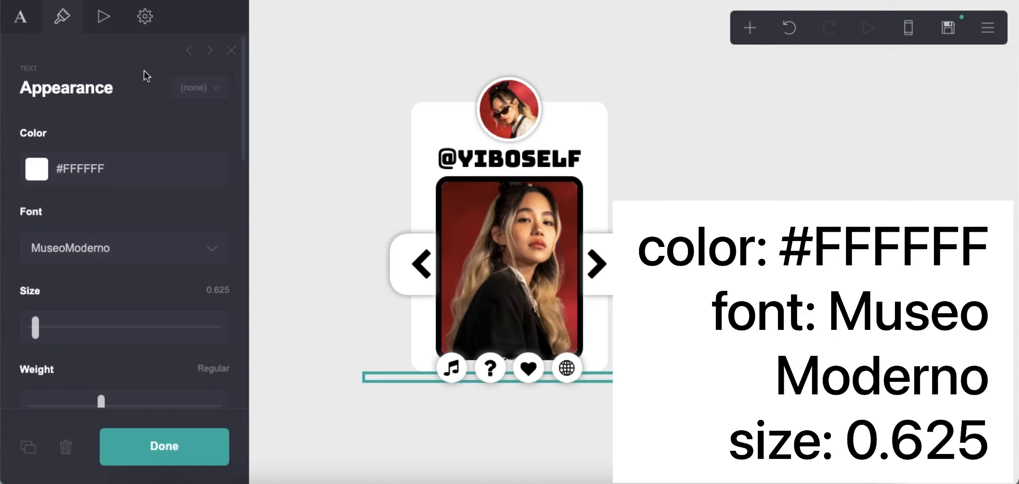
Clear the inherited custom style of the new text element
click(145, 16)
click(67, 179)
click(125, 290)
key(ctrl+a)
key(BackSpace)
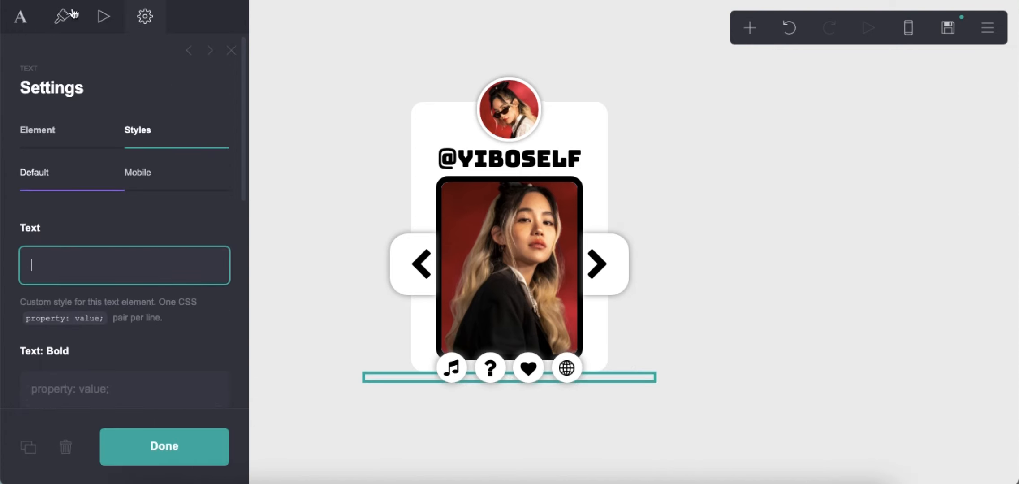
Set the new text's line spacing to 1
click(72, 14)
scroll(159, 261, down, 4)
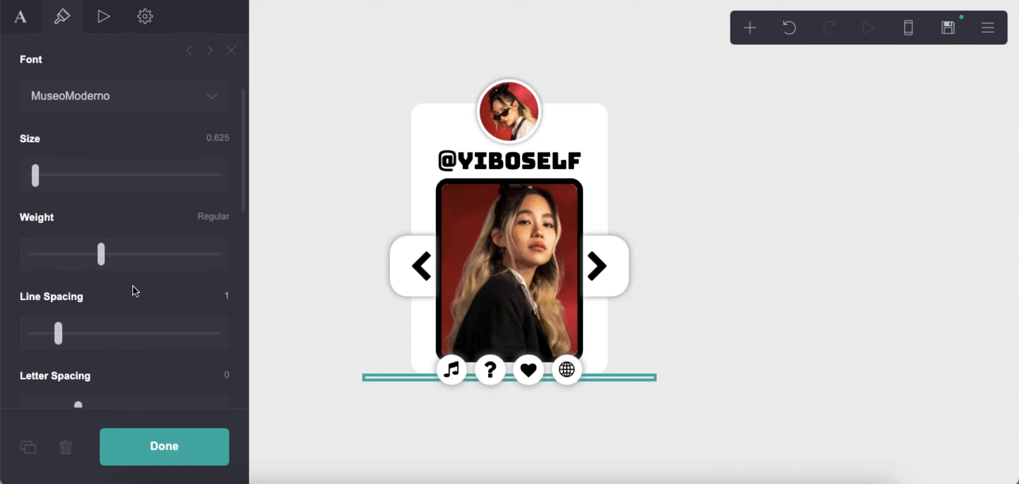
scroll(154, 292, down, 10)
scroll(153, 282, up, 12)
Replace the placeholder text with "Copyright ©", the owner's handle and "2022. All Rights Reserved"
click(20, 16)
click(75, 134)
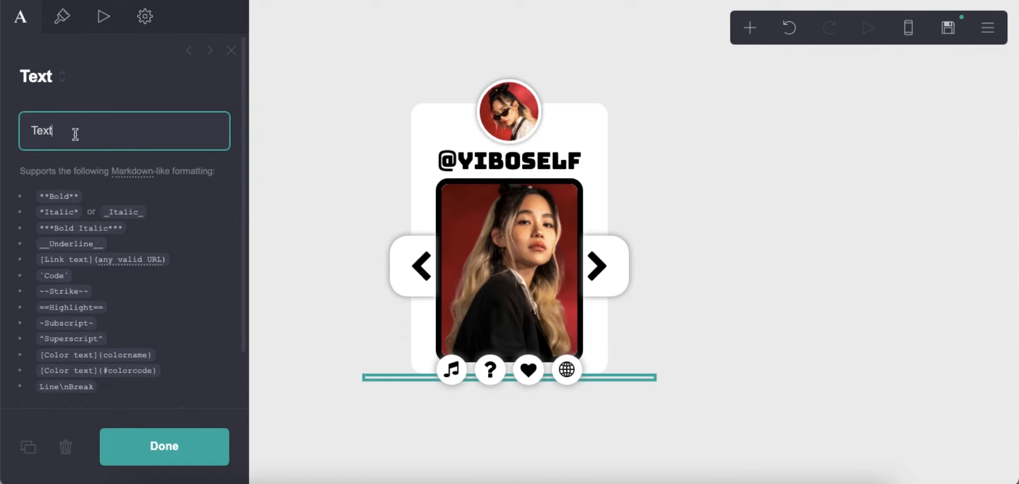
text(Copyright)
right_click(166, 130)
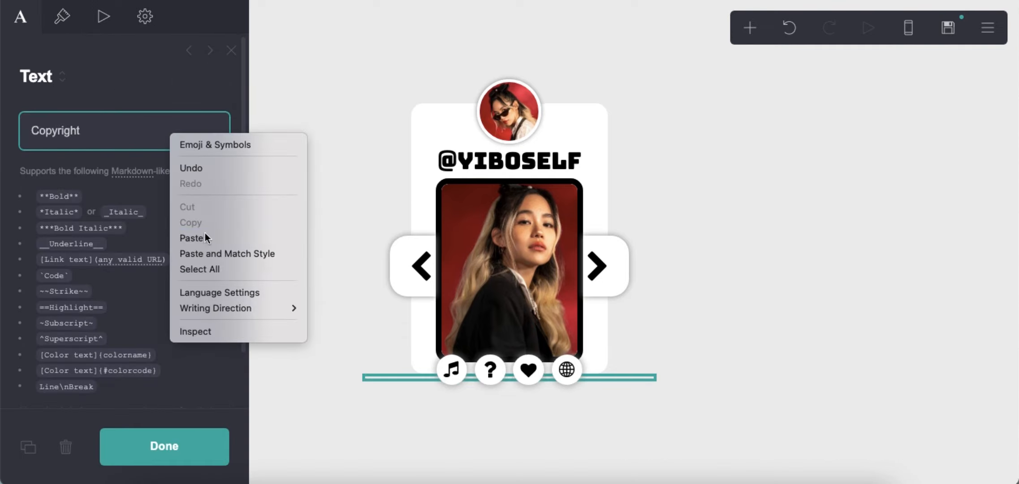
click(208, 235)
text(jjun)
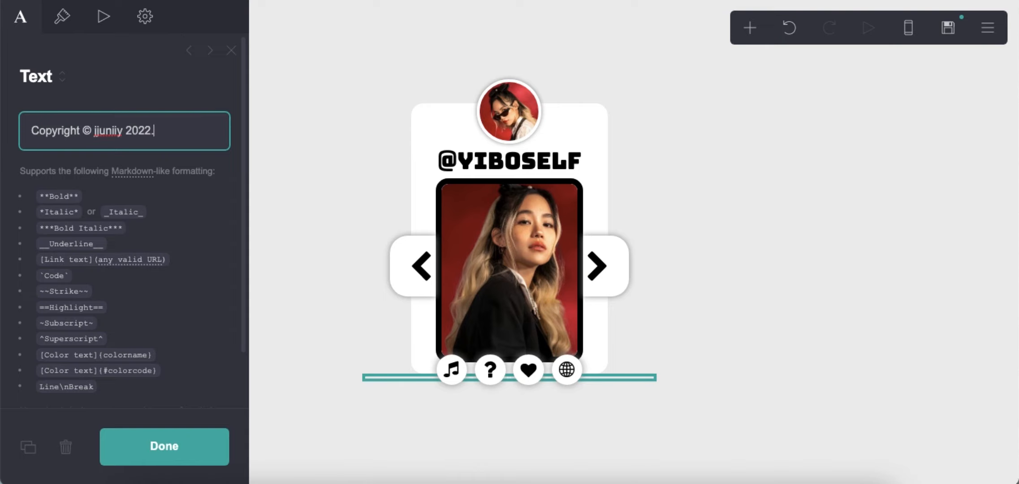
text(iiy 2022. All Rights Reserved)
Change the page background color to #000000
click(851, 323)
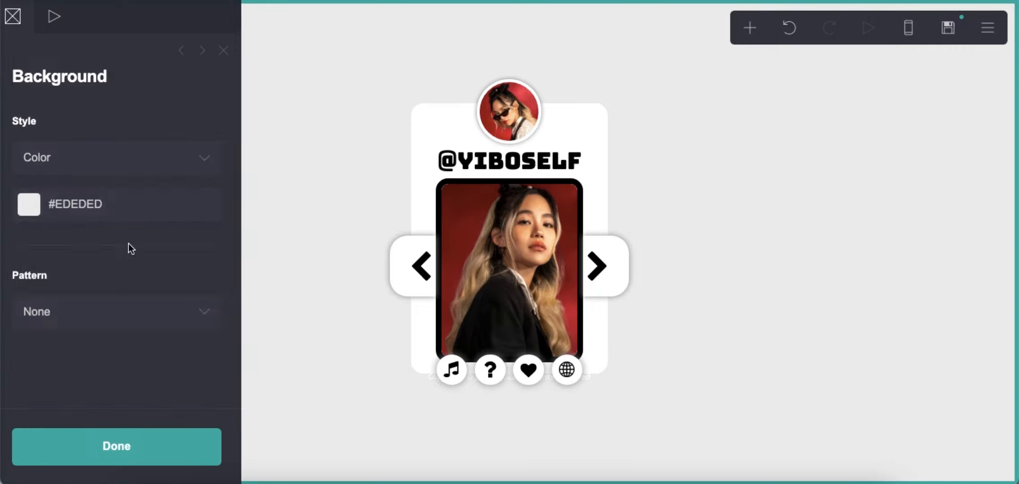
click(124, 204)
drag(99, 322, 0, 422)
click(802, 207)
Give the copyright text the custom default style "top: 25px;"
click(415, 379)
click(142, 26)
click(119, 273)
text(bottom: 20px;)
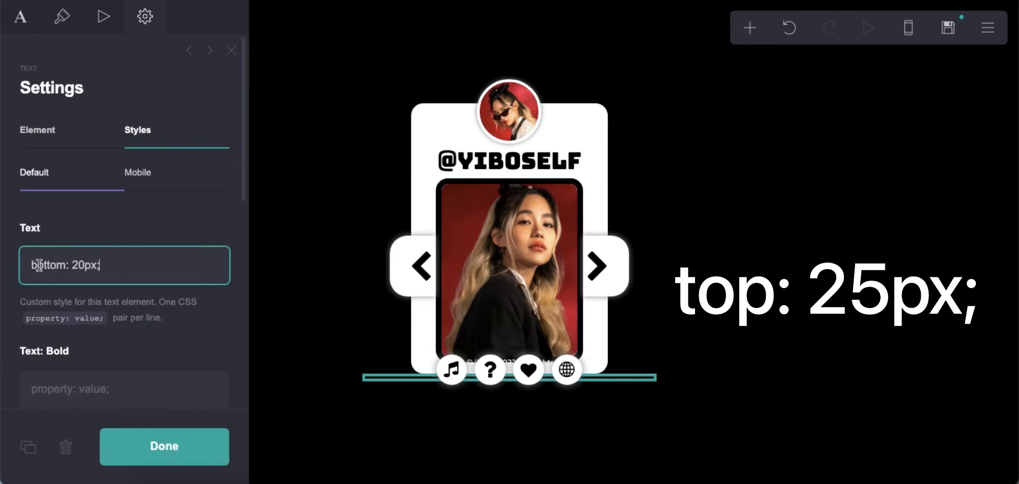
double_click(39, 264)
text(top)
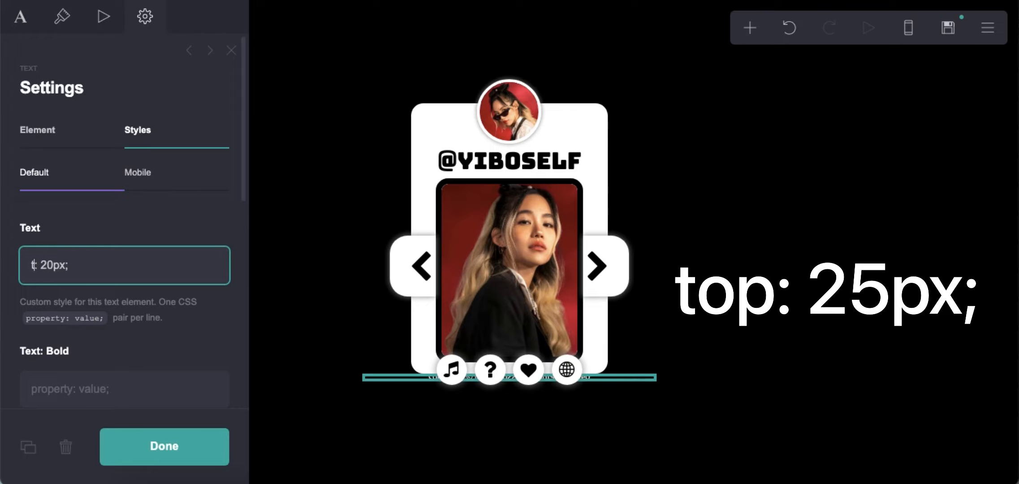
text(5)
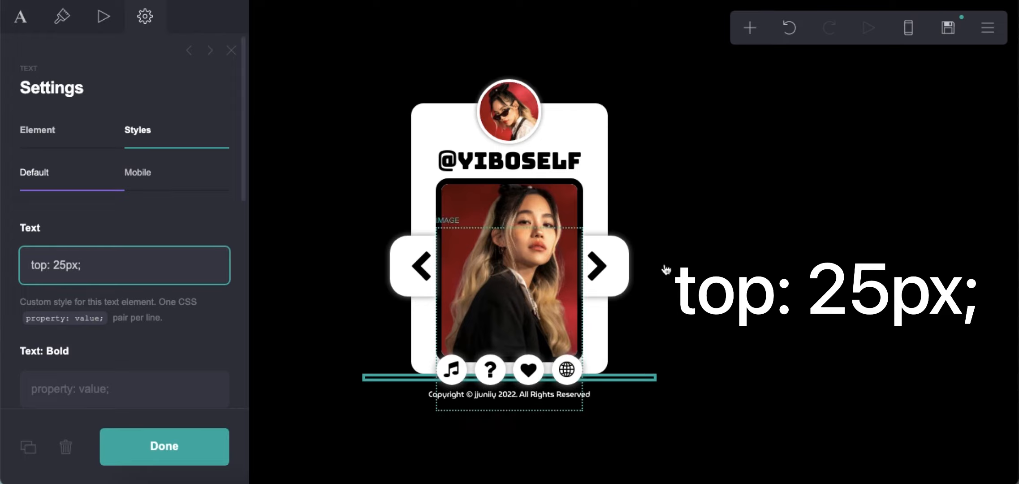
Add a Control element at the end of the page and set its type to Header Marker
click(773, 212)
click(753, 36)
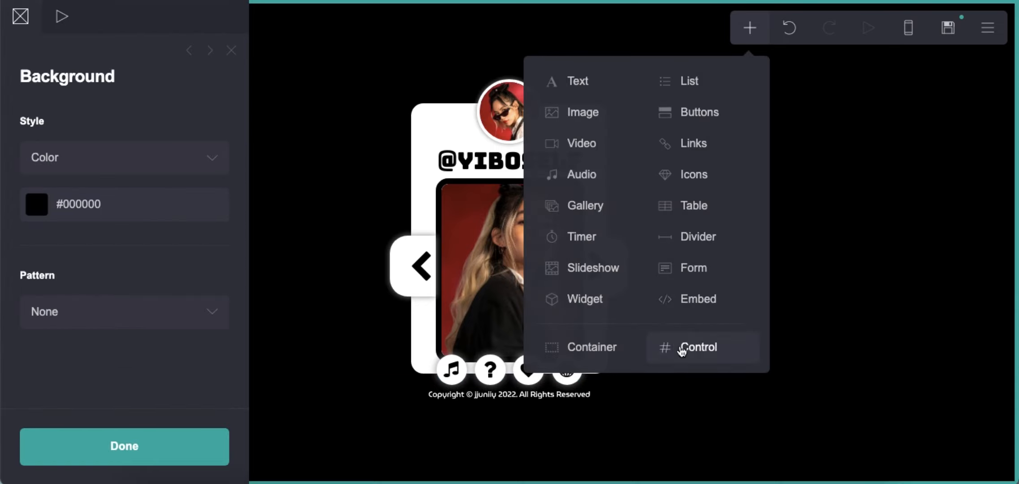
click(682, 348)
click(73, 166)
click(68, 173)
Add a section break Control after the header marker, duplicate it, and name the duplicate section "i"
click(746, 27)
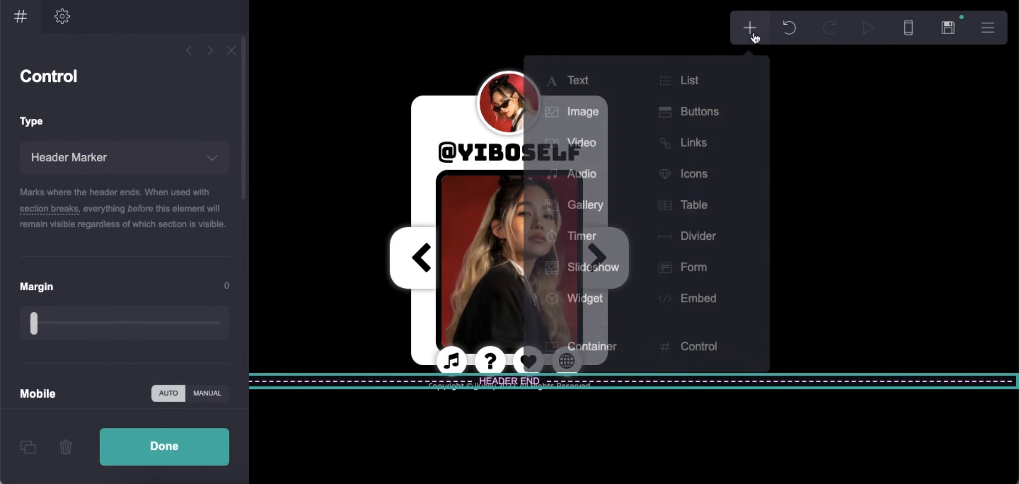
click(682, 348)
click(28, 447)
click(151, 289)
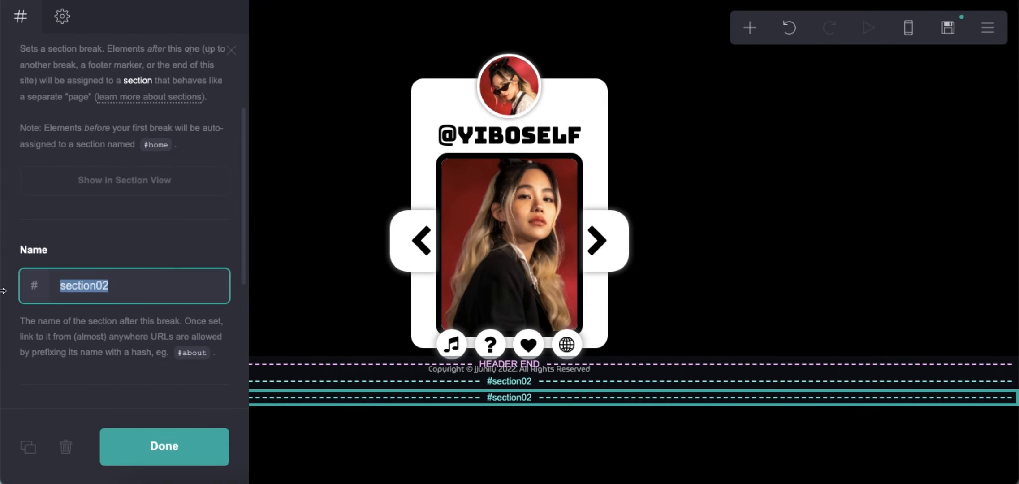
text(i)
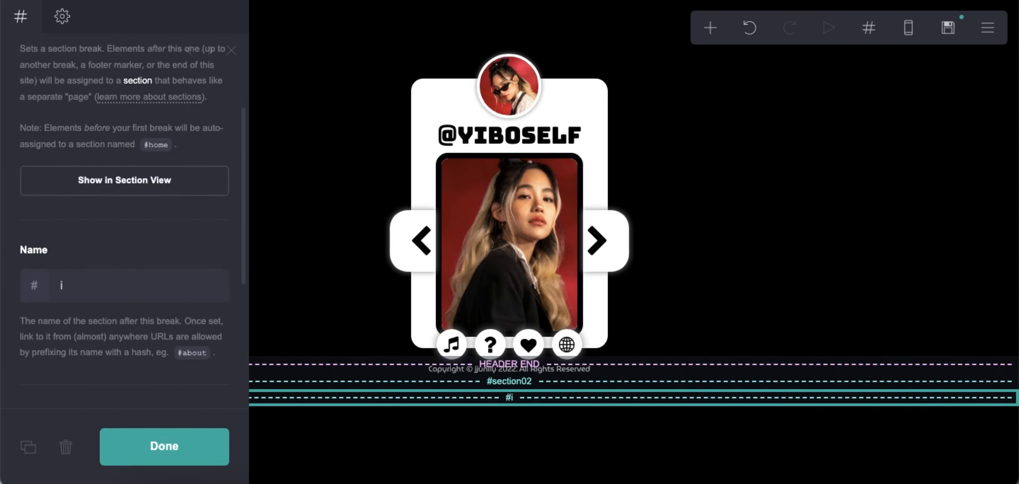
click(770, 249)
Add a container after the #i section break and clear its inherited custom default style
click(708, 32)
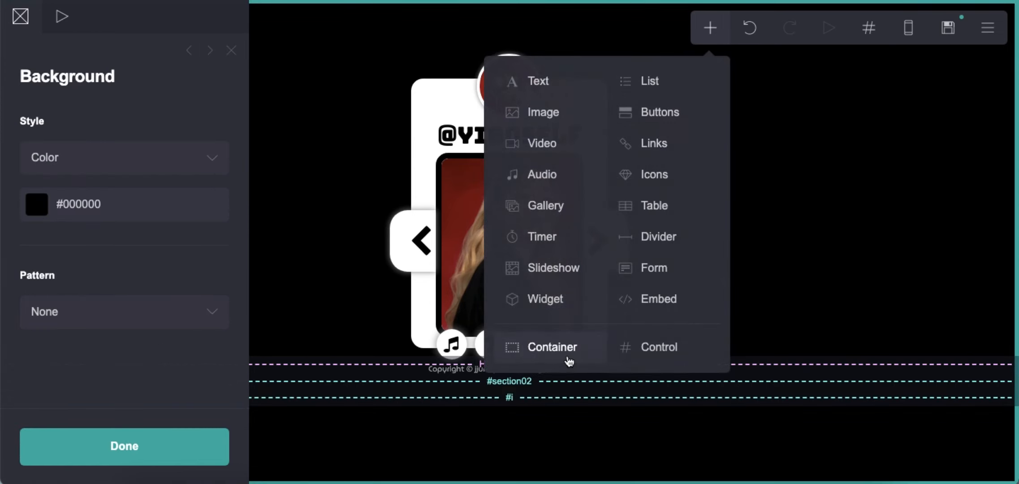
click(568, 353)
click(93, 252)
key(super+a)
key(BackSpace)
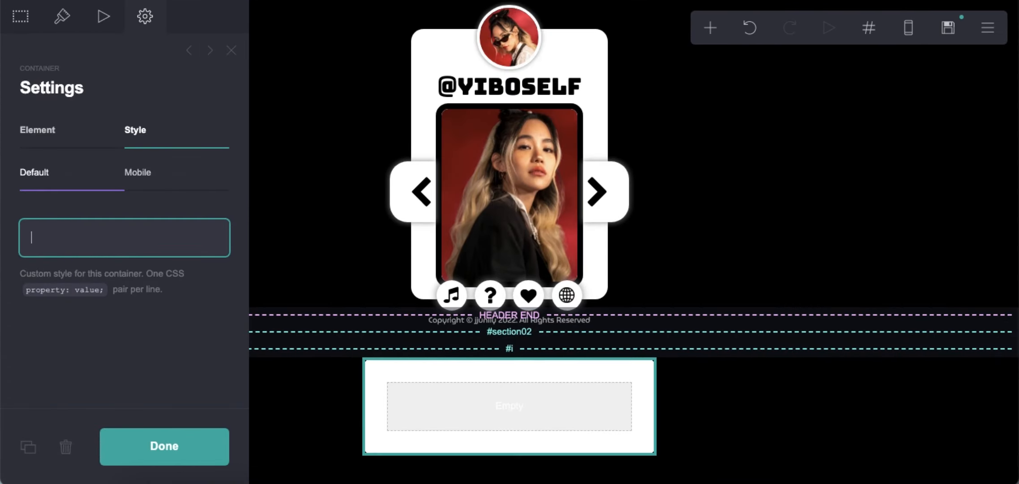
Set the new container's vertical and horizontal padding to 0
click(75, 28)
drag(45, 273, 32, 272)
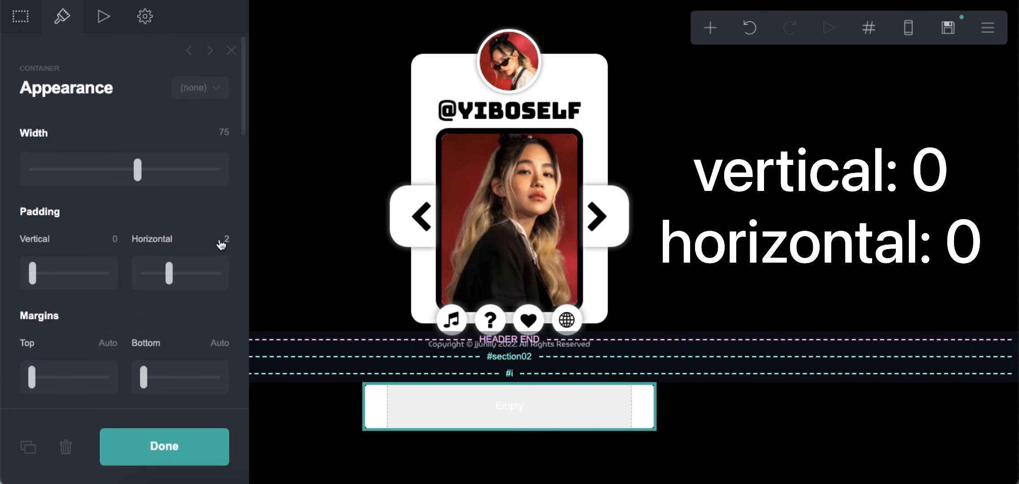
key(Return)
Set the container's background color to the semi-transparent white #FFFFFFD0 and its corner rounding to 1
scroll(141, 302, down, 12)
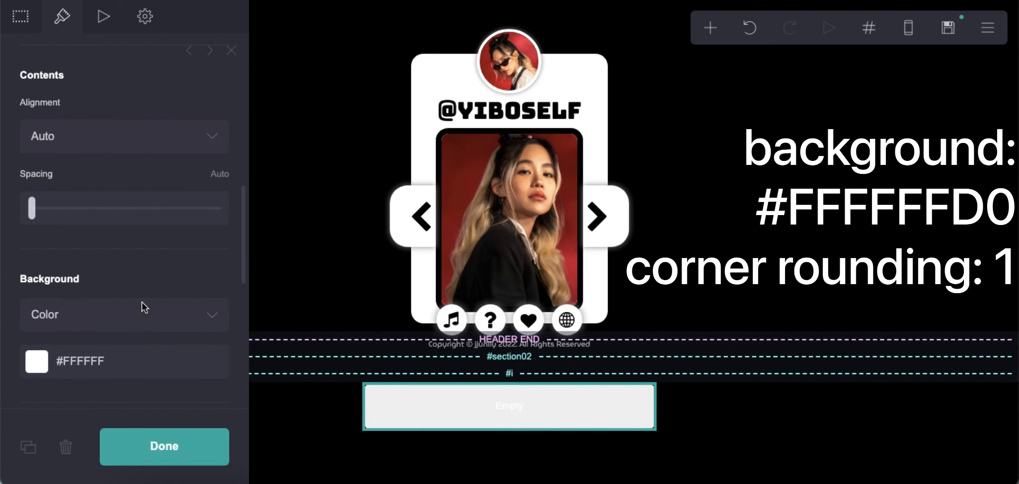
click(150, 327)
click(177, 331)
text(D0)
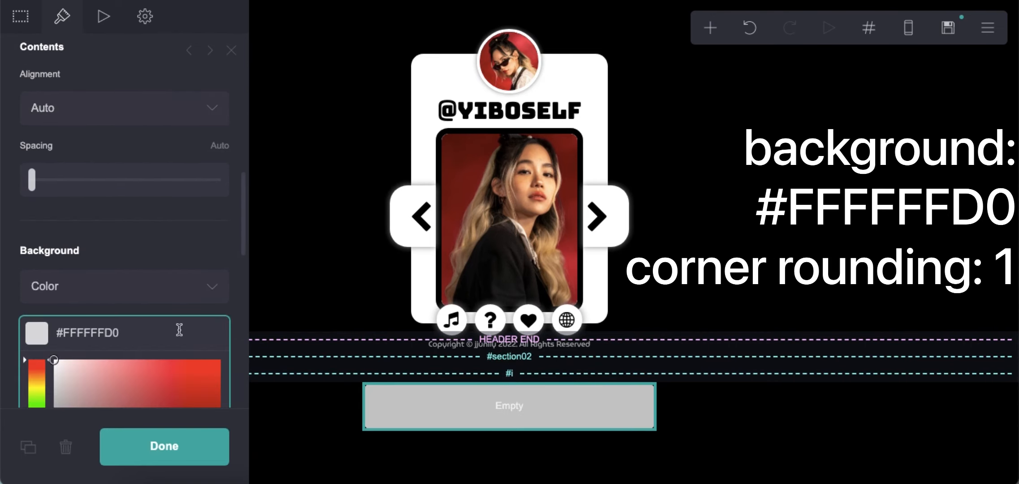
scroll(181, 309, down, 5)
click(184, 285)
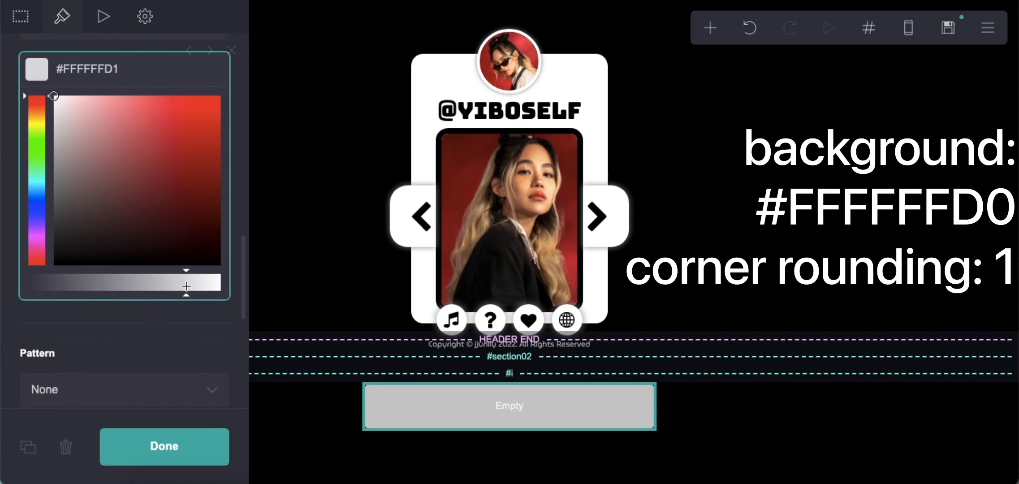
drag(187, 285, 185, 286)
key(Return)
scroll(120, 263, down, 3)
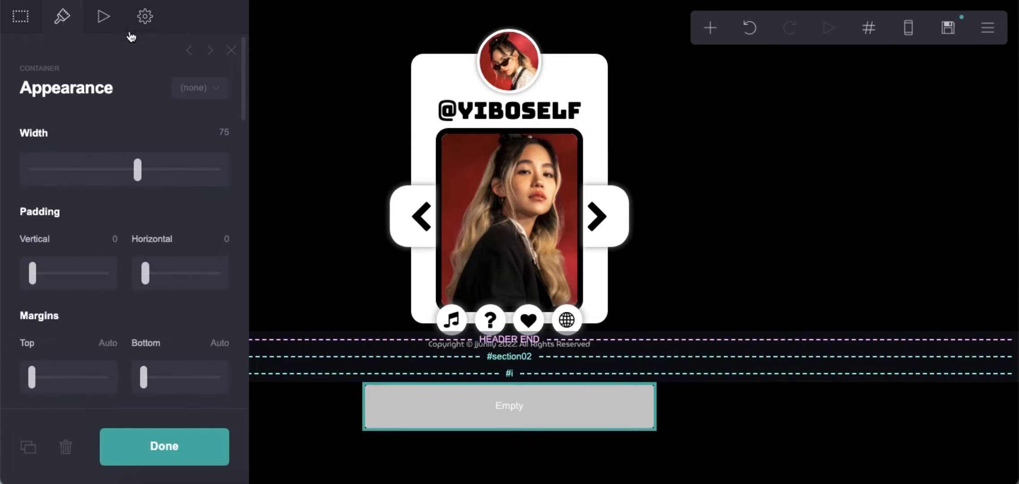
Give the container the custom default style "width: 10.5em;" and "height: 13.3em;"
click(144, 16)
click(119, 234)
text(width: 10.5em;)
key(Left)
key(Left)
key(Left)
text(.5)
click(141, 242)
key(Return)
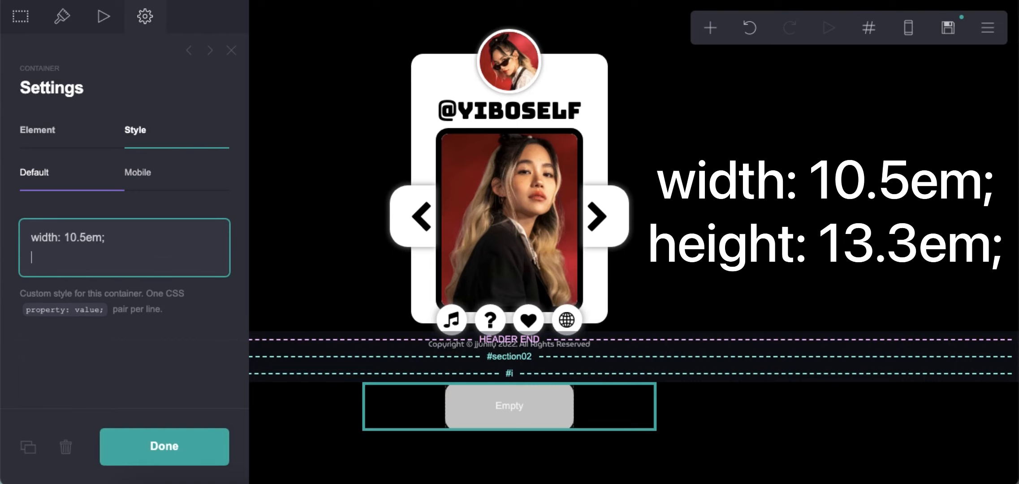
text(height: 15em;)
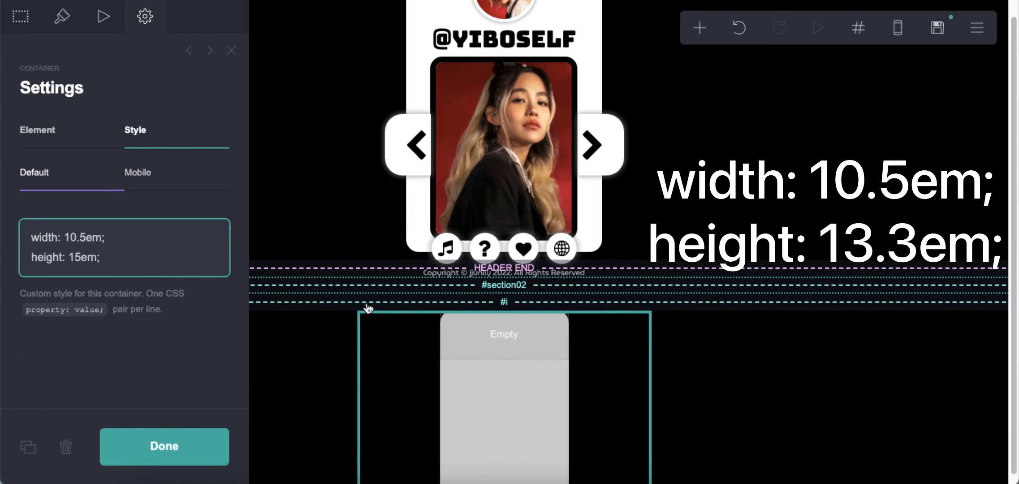
key(BackSpace)
text(3.3)
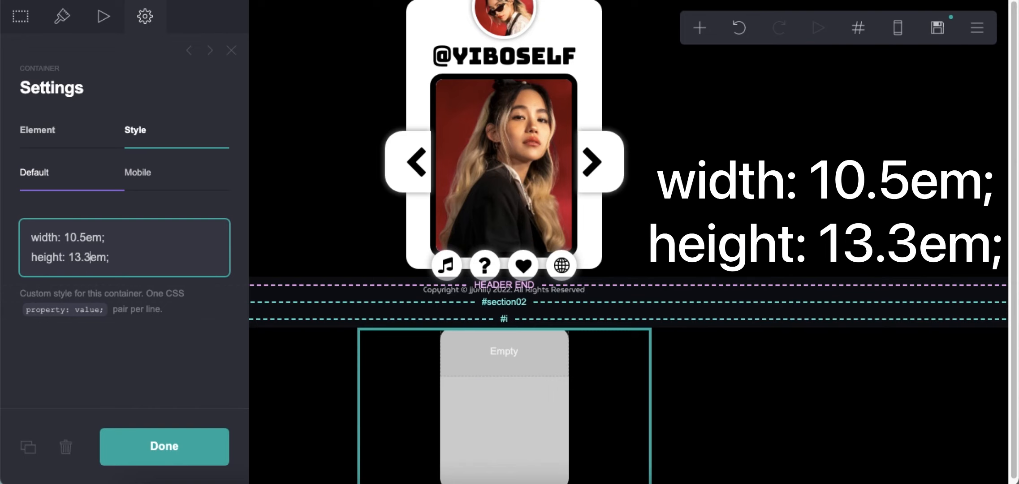
click(741, 374)
click(553, 415)
click(739, 393)
Add a text element, move it into the grey container, and clear its inherited custom text style
click(708, 35)
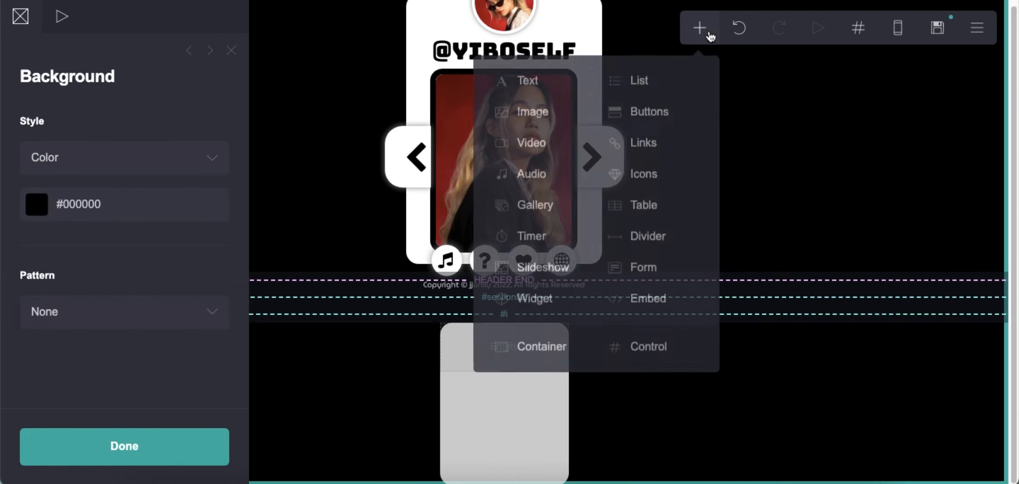
click(534, 82)
drag(407, 479, 509, 359)
triple_click(112, 265)
key(BackSpace)
Set the new text's size to 2.5 and its letter spacing to 0.65
click(63, 17)
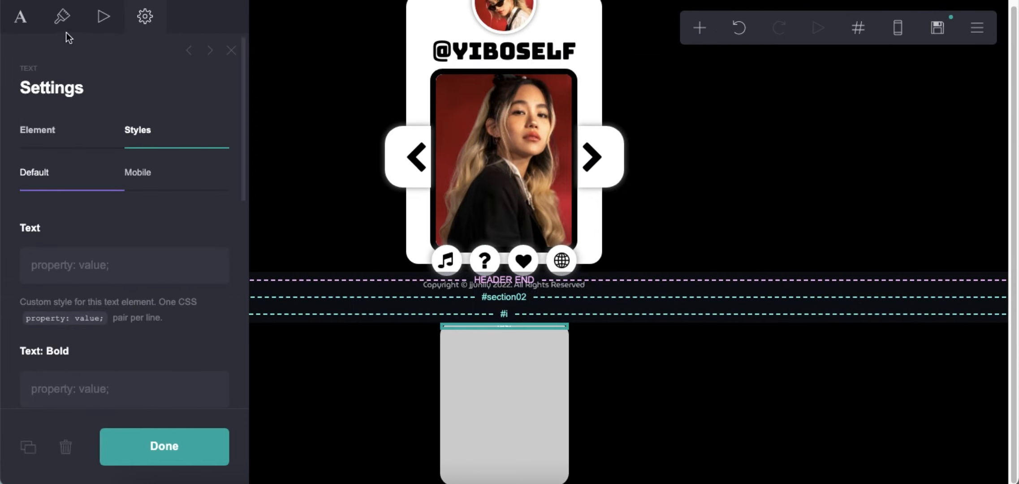
scroll(148, 211, down, 3)
click(219, 246)
text(2.5)
key(Return)
scroll(168, 250, down, 2)
scroll(168, 250, down, 5)
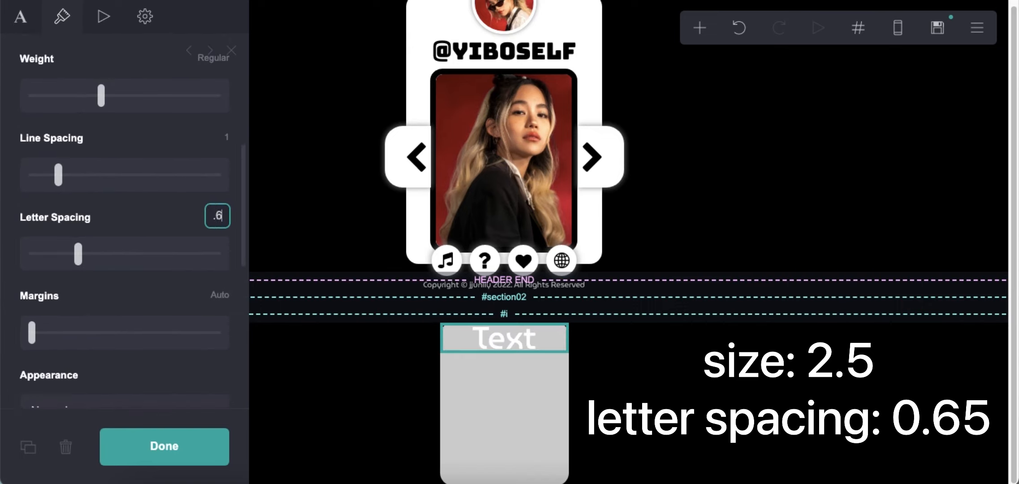
text(5)
key(Return)
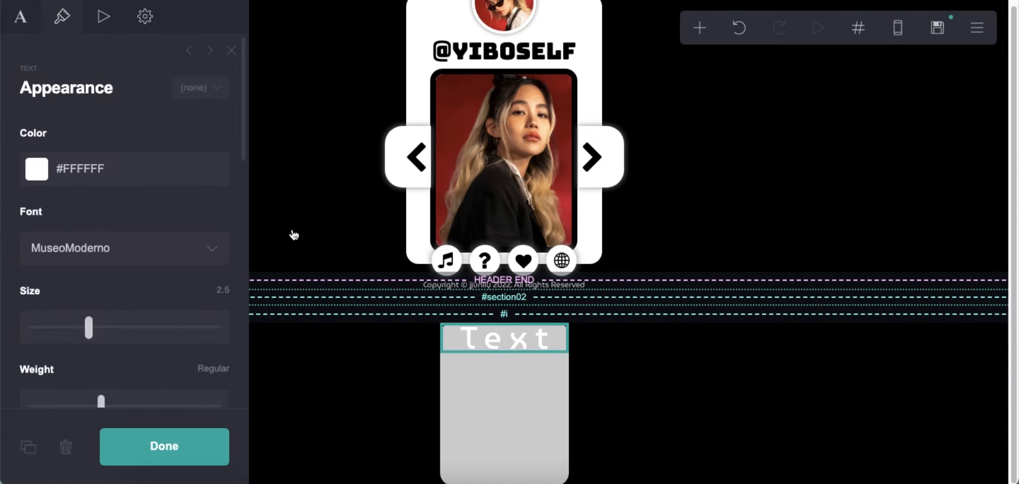
Replace the placeholder text in the container with the profile owner's name
click(84, 138)
key(ctrl+a)
text(J)
Copy the name text code (black text-shadow outline and "top: 5px;") from the Pastebin page into the name text's custom default style
click(144, 17)
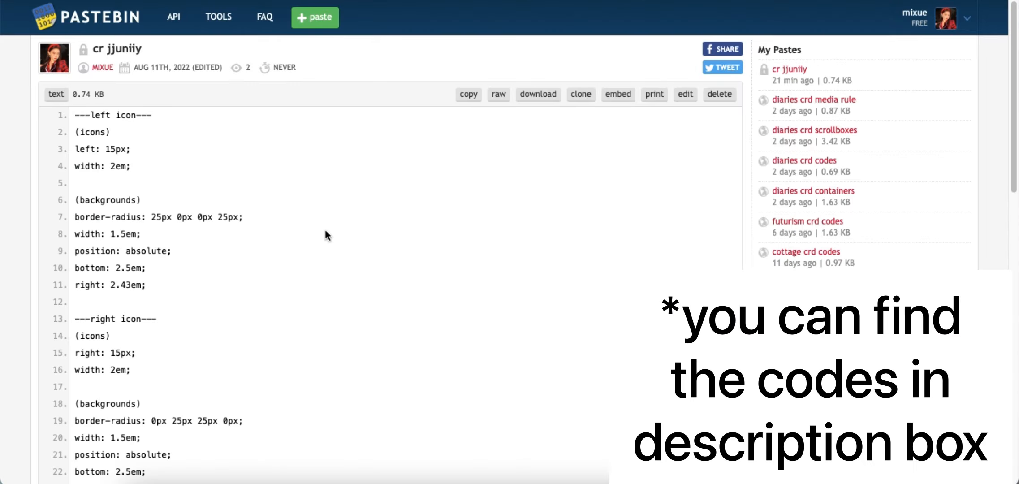
scroll(275, 277, down, 10)
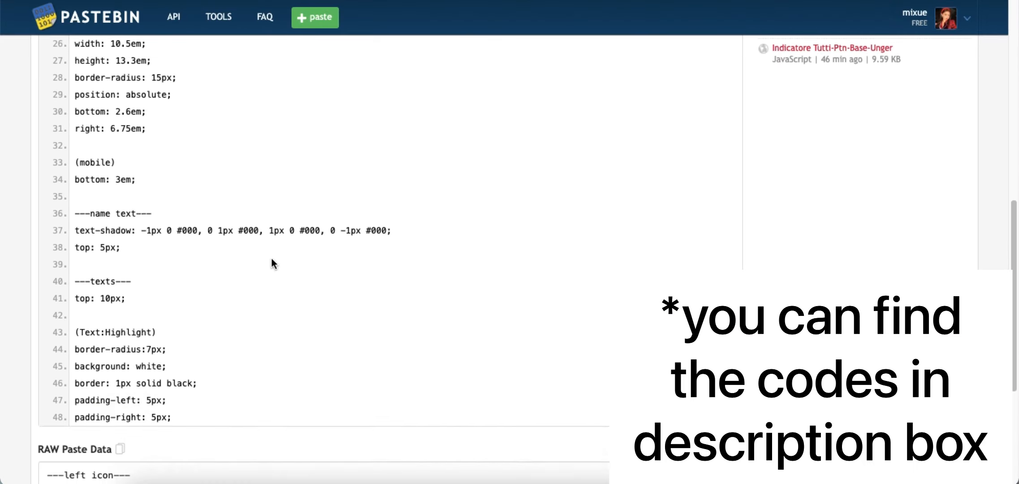
drag(75, 199, 117, 215)
right_click(117, 215)
click(119, 238)
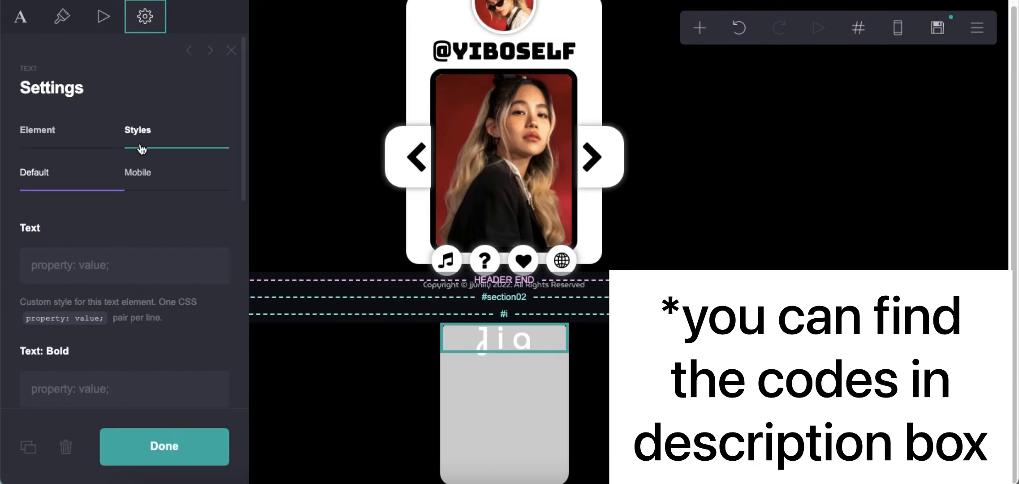
right_click(85, 269)
click(108, 368)
click(803, 402)
click(690, 393)
Add a Control element after the container and set its type to Footer Marker
click(700, 27)
click(641, 348)
click(91, 159)
click(86, 195)
Add an Embed element below the footer marker and label it "fonts"
click(699, 28)
click(620, 295)
click(130, 290)
text(fonts)
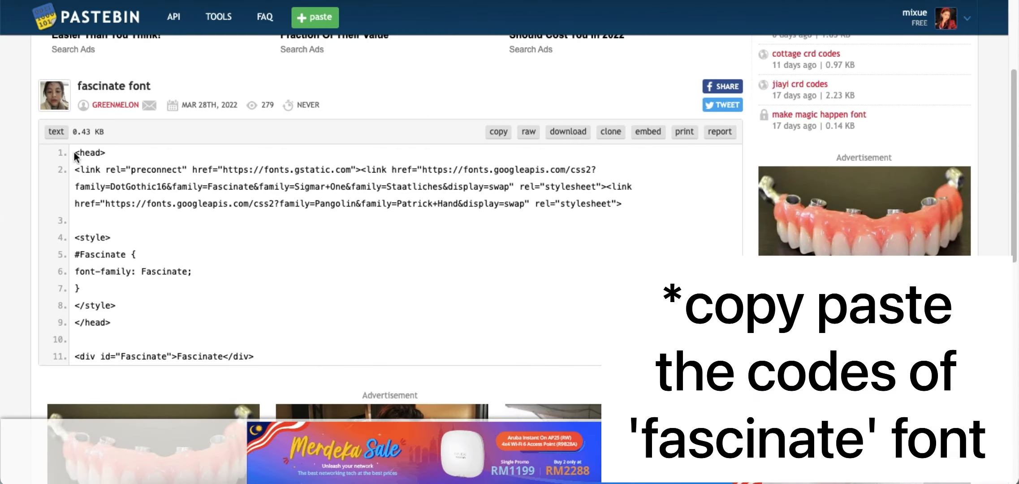
Copy the Fascinate font's head and style code from its Pastebin page and paste it into the fonts embed
drag(75, 155, 129, 301)
right_click(163, 215)
click(176, 252)
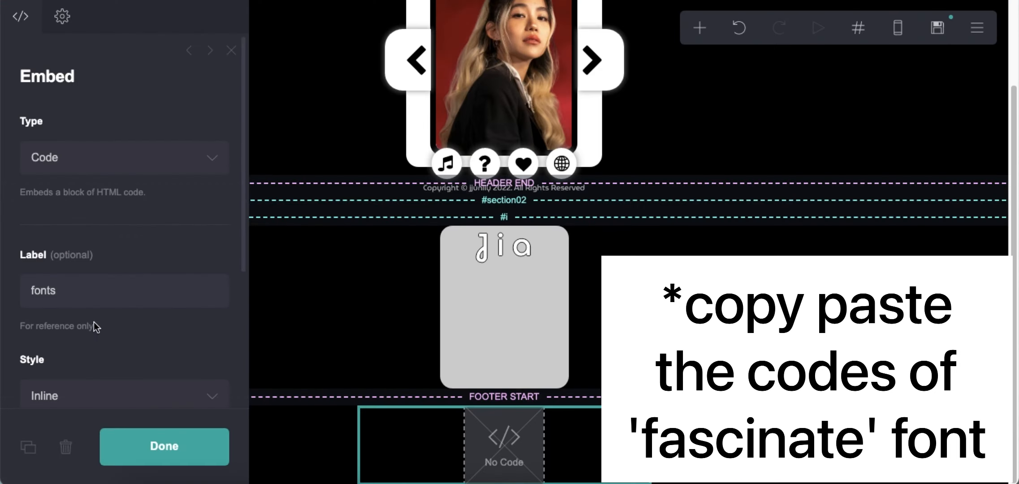
scroll(96, 326, down, 5)
right_click(99, 331)
click(143, 390)
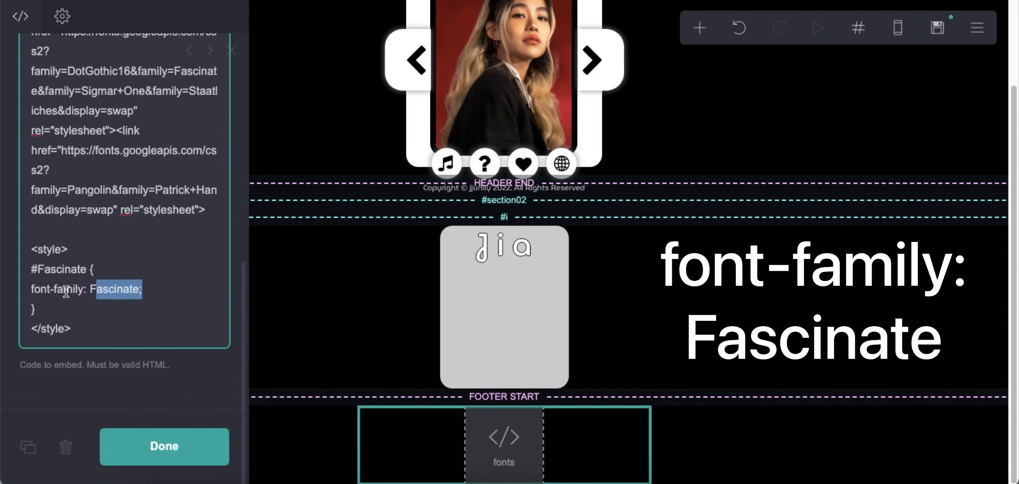
Copy "font-family: Fascinate;" from the embed code and add it as a new line in the name text's custom style
drag(119, 291, 30, 290)
right_click(54, 289)
click(78, 282)
click(525, 251)
click(125, 308)
key(Return)
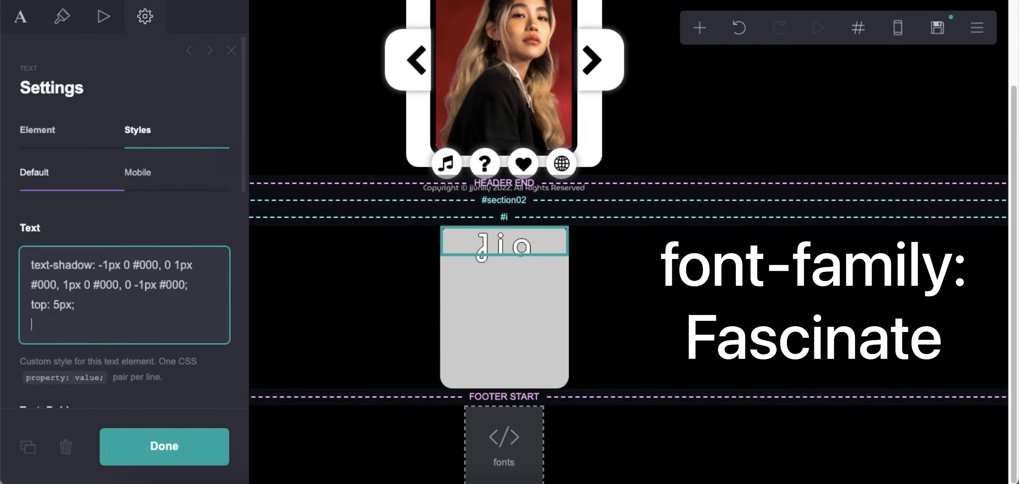
right_click(109, 331)
click(134, 377)
click(790, 340)
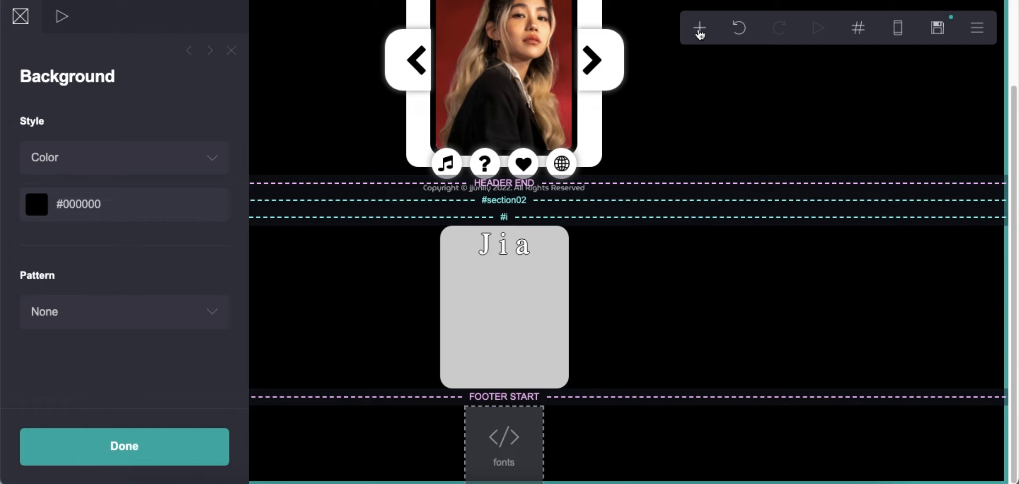
Add another text element below the name inside the container and clear its inherited custom text style
click(536, 248)
click(700, 28)
click(527, 80)
drag(197, 325, 71, 256)
key(BackSpace)
scroll(111, 256, down, 6)
scroll(110, 255, up, 6)
Set the second text's color to #000000, its size to 0.75, and its letter spacing to 0
click(66, 28)
click(133, 172)
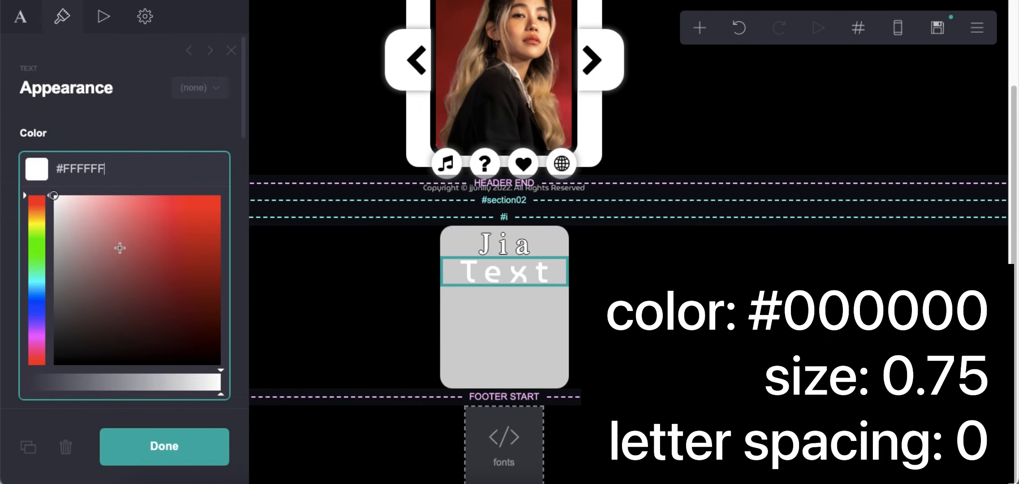
drag(120, 247, 221, 367)
click(99, 132)
scroll(147, 274, down, 1)
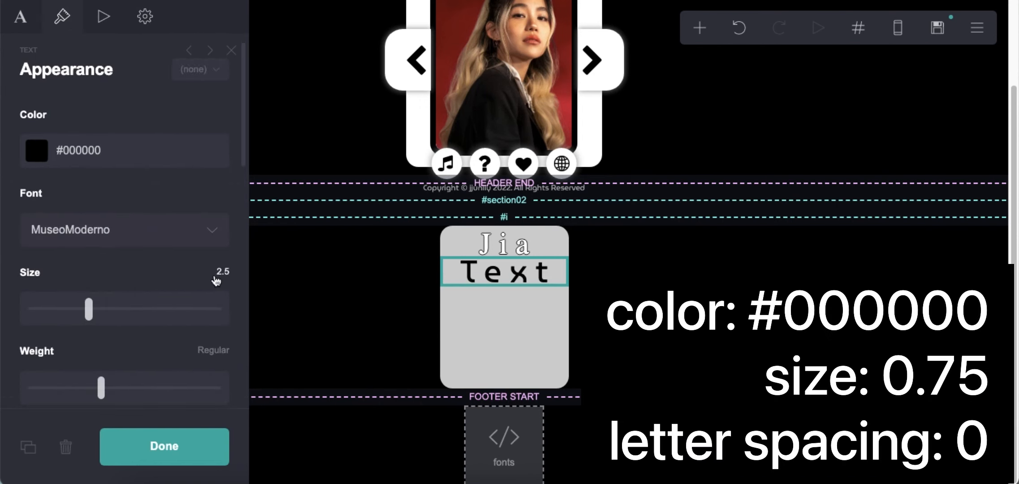
text(0.75)
key(Return)
scroll(154, 280, down, 5)
click(219, 185)
key(Return)
scroll(153, 250, down, 5)
scroll(152, 248, up, 10)
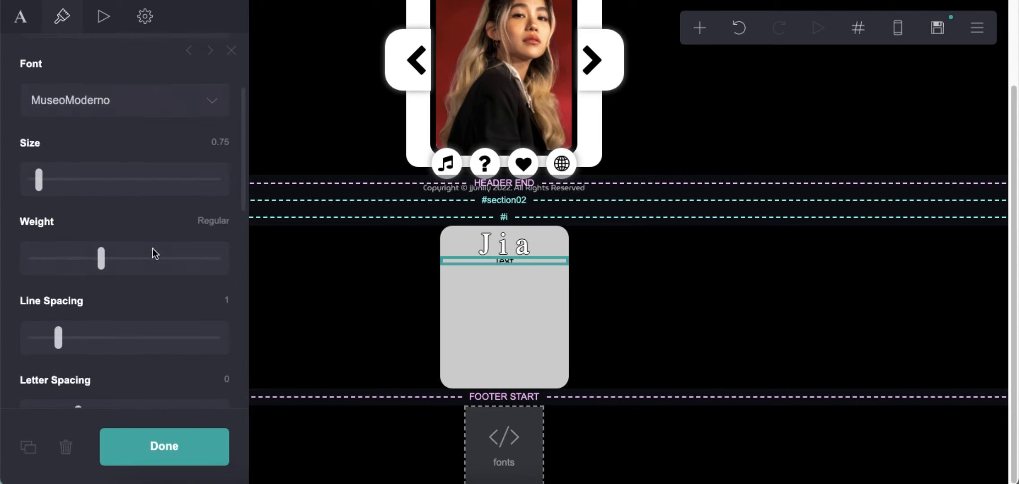
Give the second text element the custom default text style "top: 10px;"
click(147, 29)
click(124, 271)
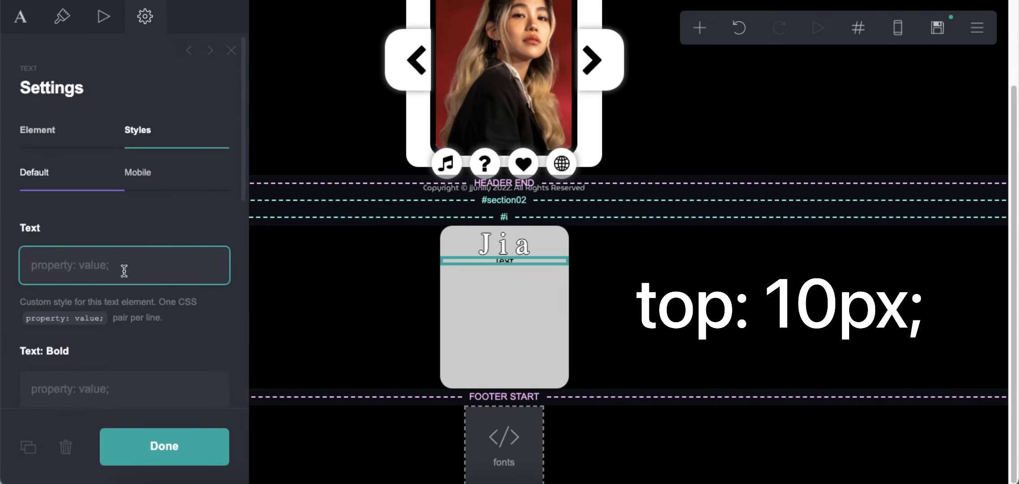
click(545, 273)
click(512, 266)
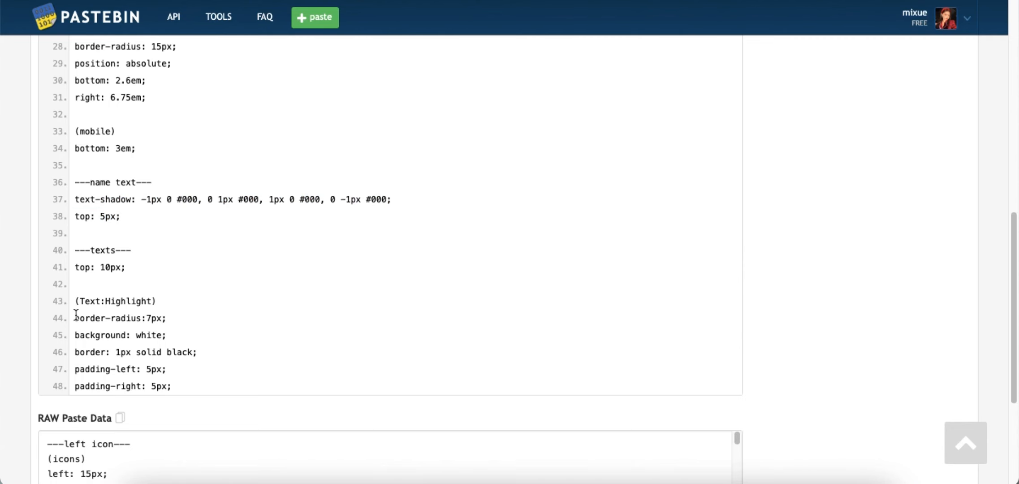
Copy the Text:Highlight code (7px radius, white background, 1px black border, 5px side padding) from Pastebin into the second text's highlight style
drag(75, 314, 203, 385)
right_click(140, 331)
click(165, 356)
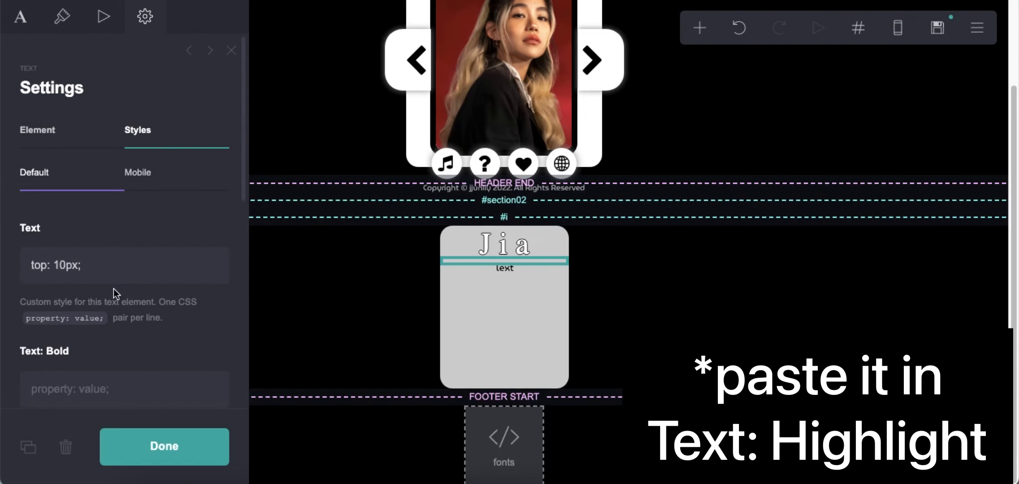
scroll(113, 293, down, 8)
right_click(88, 314)
click(99, 380)
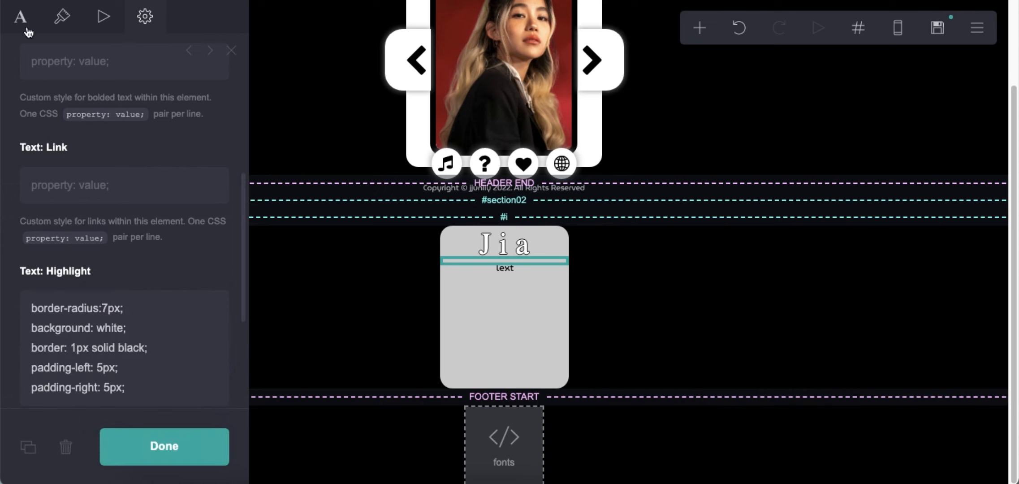
Replace the second text with highlighted "==about==" and "==likes==" paragraphs, each followed by repeated "info" filler words
click(20, 17)
click(85, 70)
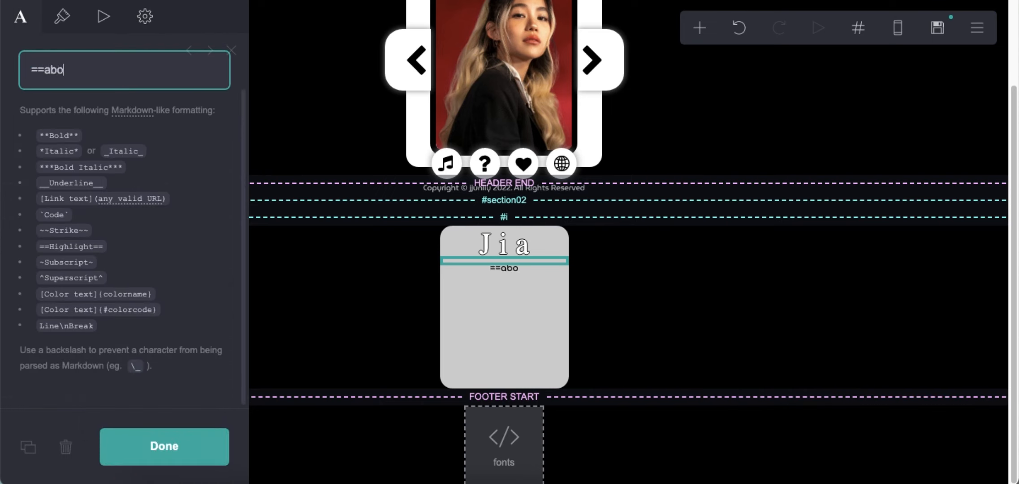
text(==about==)
text(info info info info info info info info info info info info info info info info)
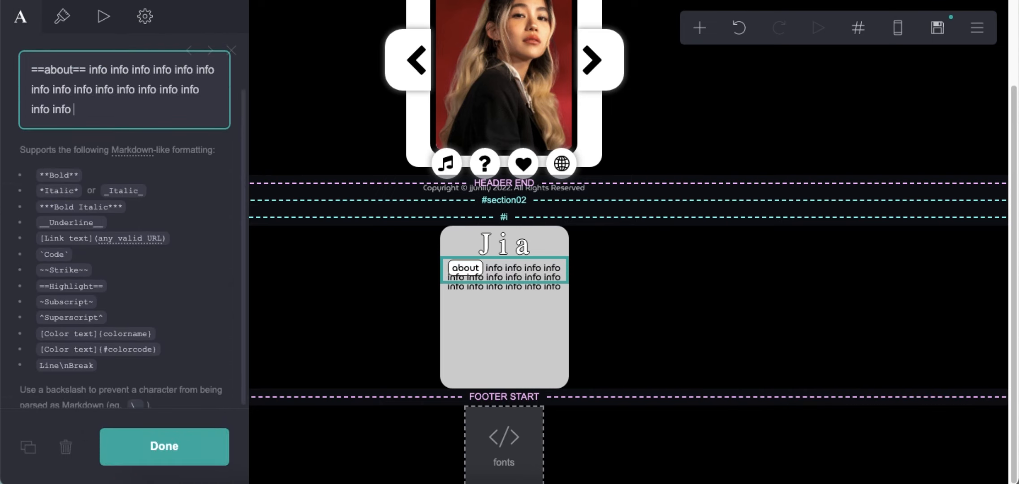
key(Return)
key(Return)
text(==likes== info info info info info info info info info info info info info info info info info info info info info info info info info info info info info info info info)
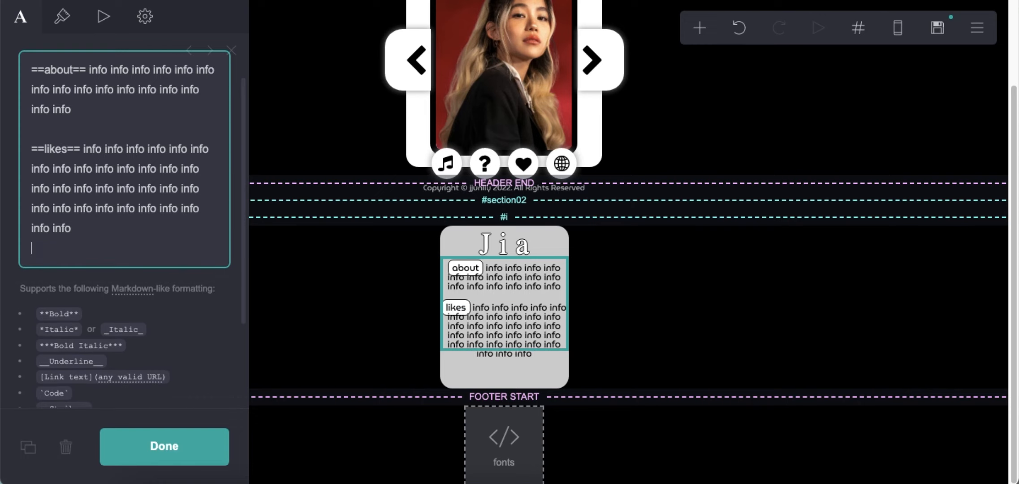
Add a highlighted "==notes==" paragraph of repeated "info" words below the likes paragraph, and trim the end of the likes paragraph
key(Return)
key(Return)
text(==notes== info info info info info info info info info info info info info info info info)
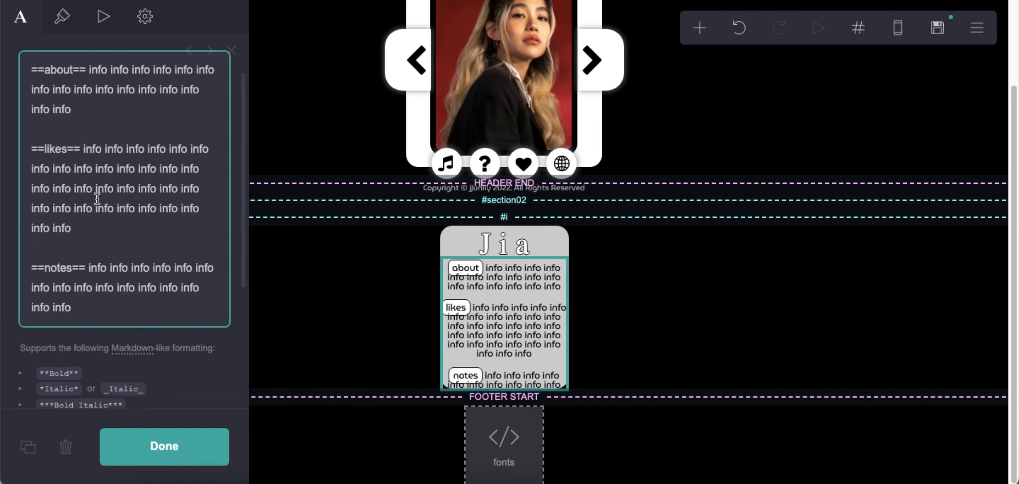
drag(74, 206, 80, 228)
key(BackSpace)
key(BackSpace)
key(BackSpace)
key(BackSpace)
key(BackSpace)
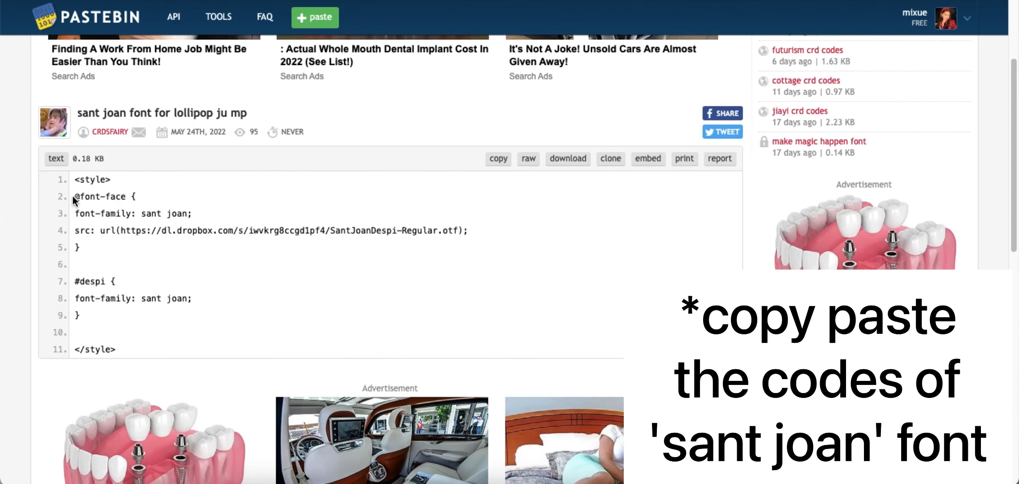
drag(74, 197, 81, 249)
right_click(104, 208)
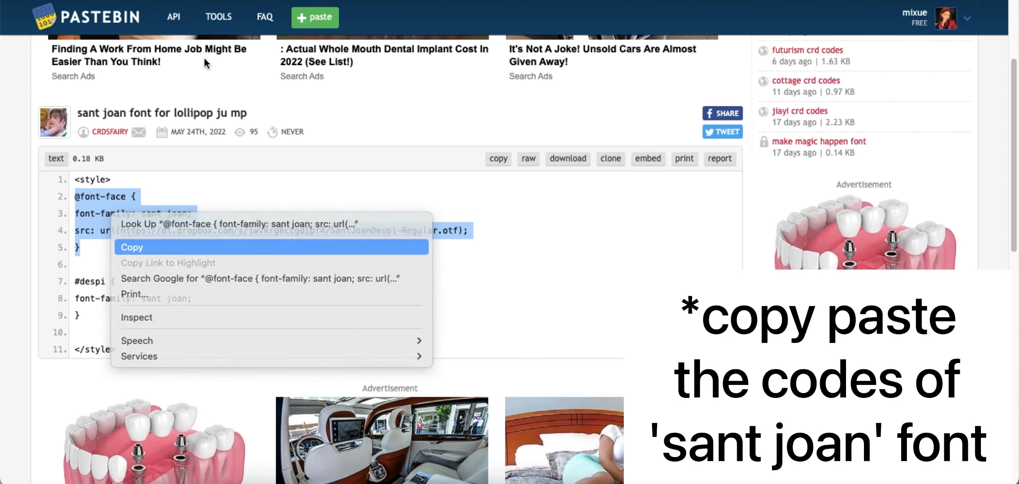
click(135, 247)
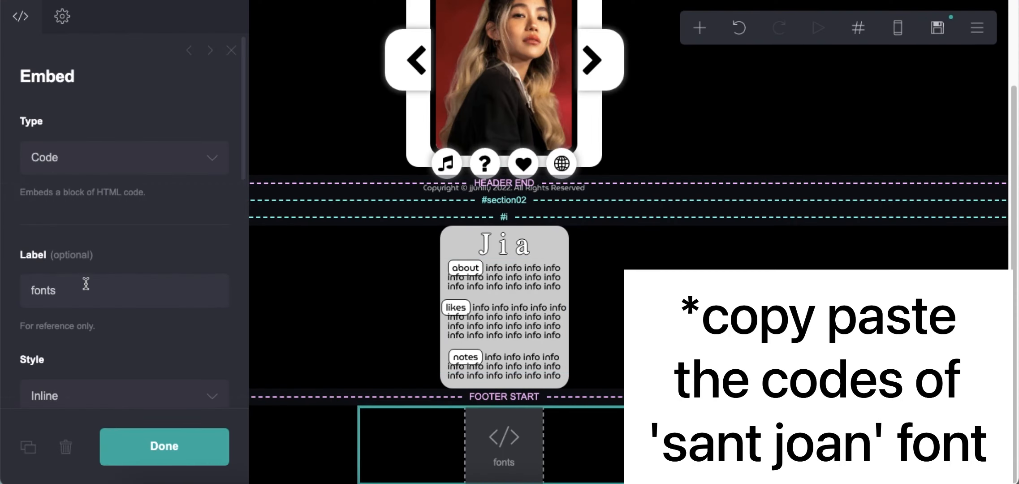
scroll(86, 284, down, 12)
click(116, 309)
key(Return)
key(Return)
key(Return)
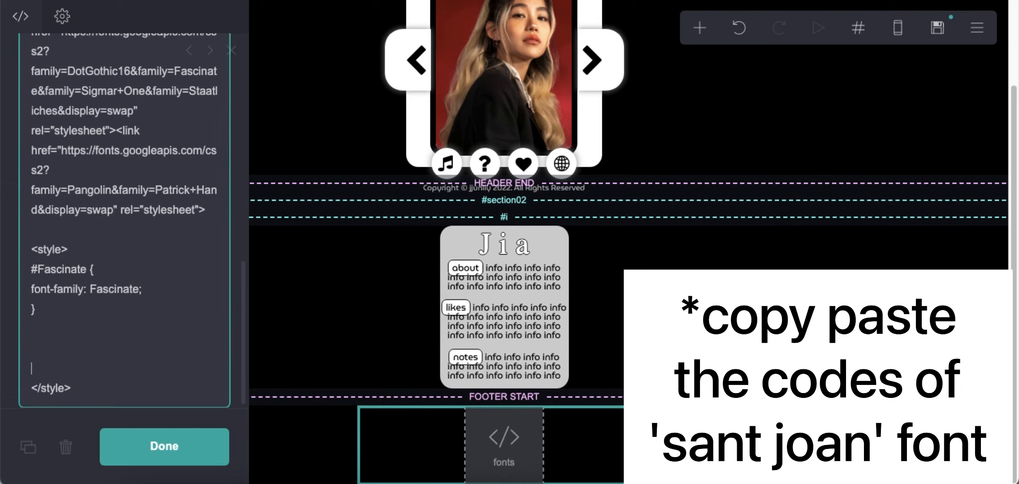
right_click(76, 338)
click(99, 365)
scroll(134, 242, down, 3)
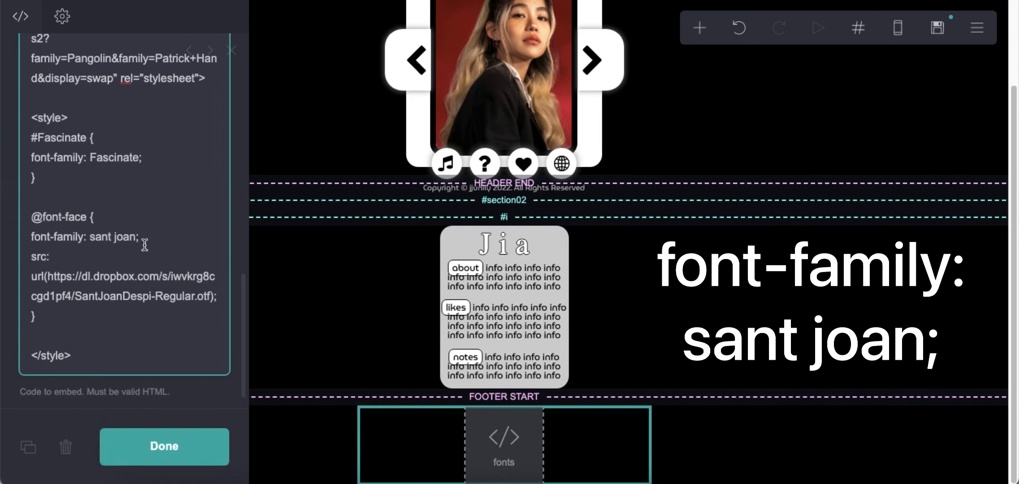
Copy "font-family: sant joan;" from the fonts embed and append it to the about text's custom highlight style
drag(143, 238, 13, 240)
right_click(61, 238)
click(131, 283)
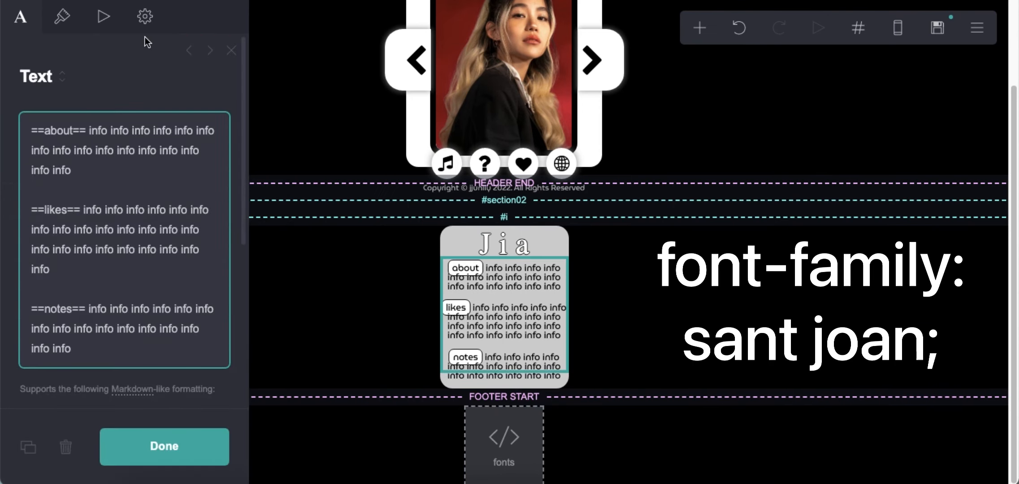
click(146, 21)
scroll(126, 224, down, 8)
click(165, 285)
key(Return)
right_click(131, 319)
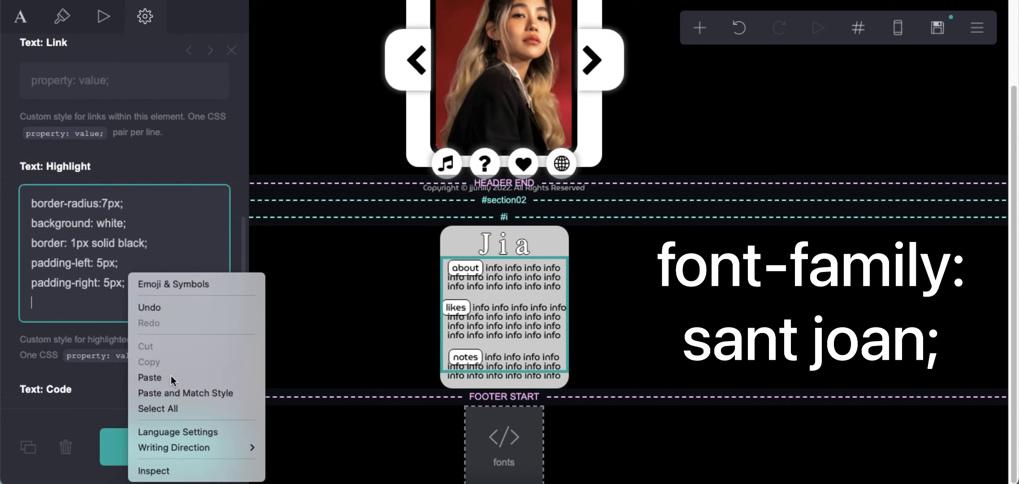
click(174, 381)
click(693, 316)
Append "position: absolute;", "bottom: 2.6em;" and "right: 6.75em;" to the info container's default custom style
click(600, 240)
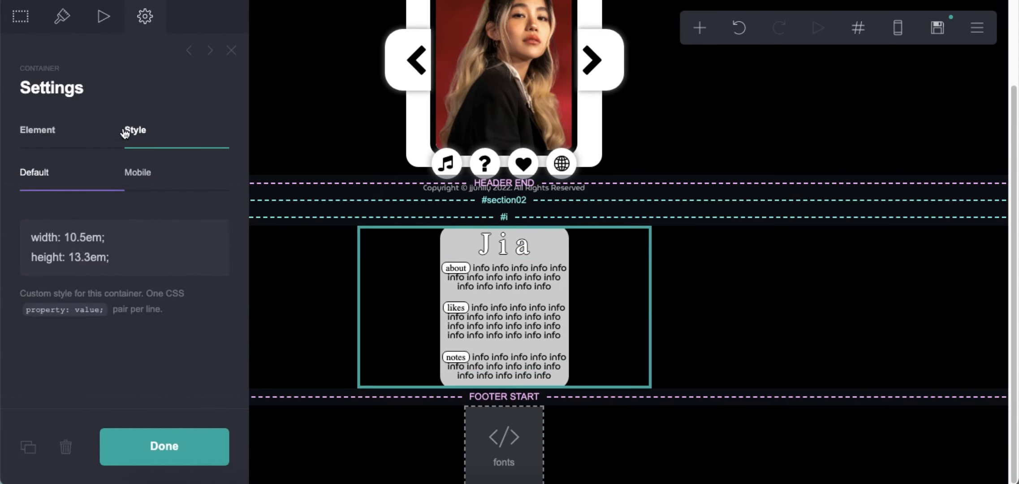
click(168, 257)
key(Return)
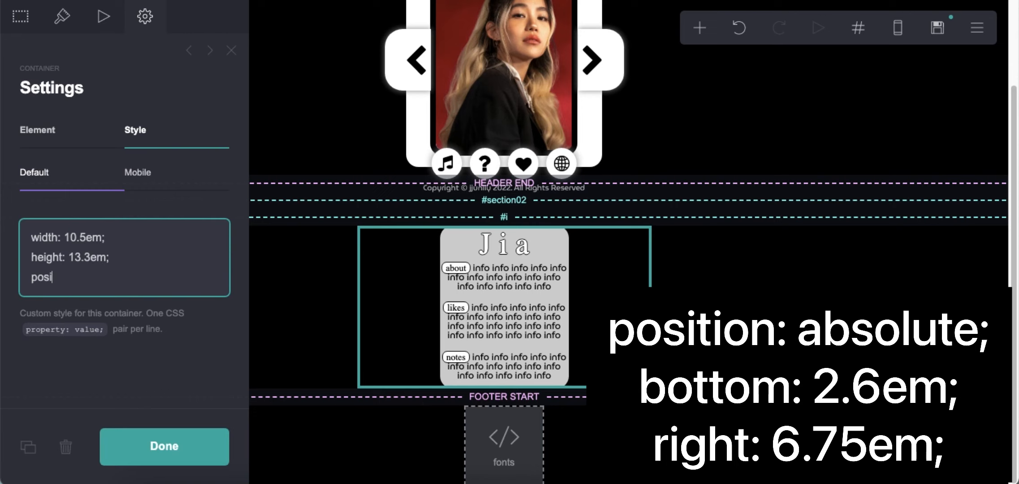
text(ute;)
key(Return)
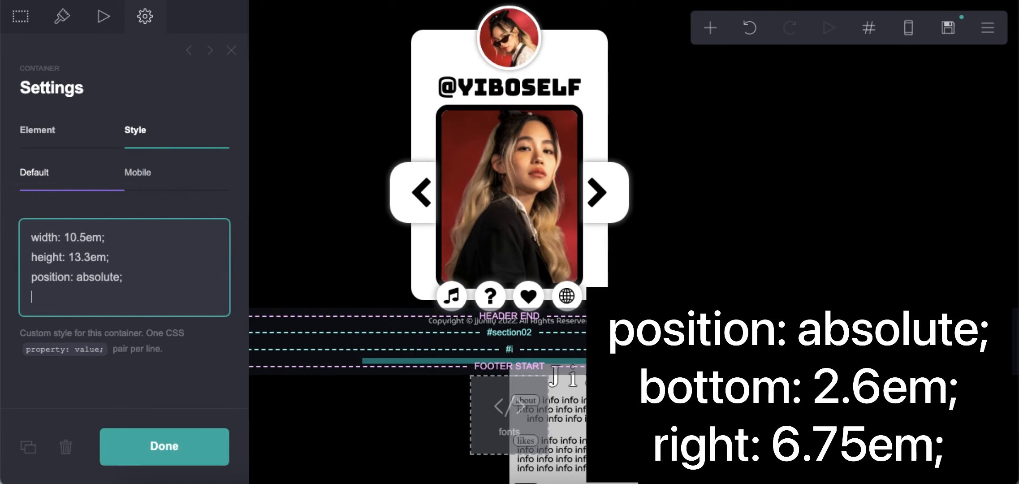
text(bottom: 2.5em;)
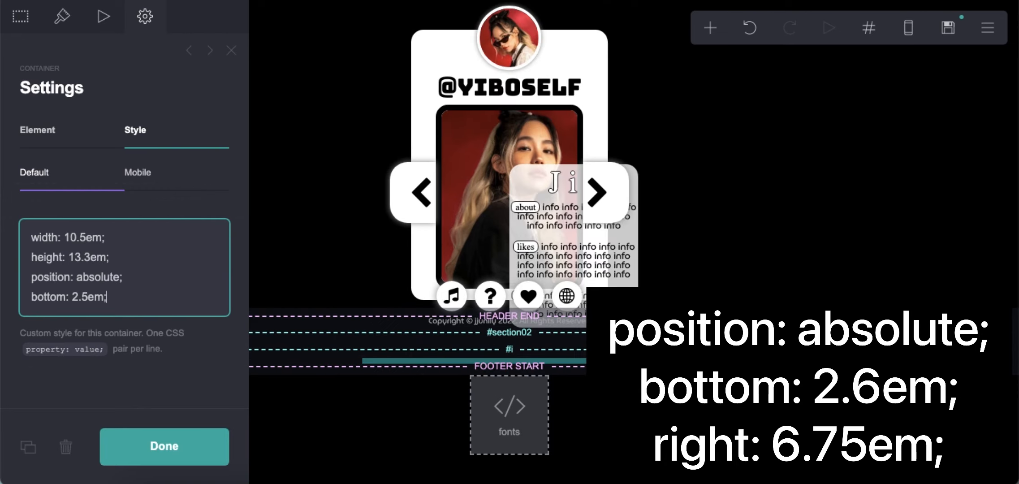
key(BackSpace)
text(6)
key(Return)
text(right: 6em;)
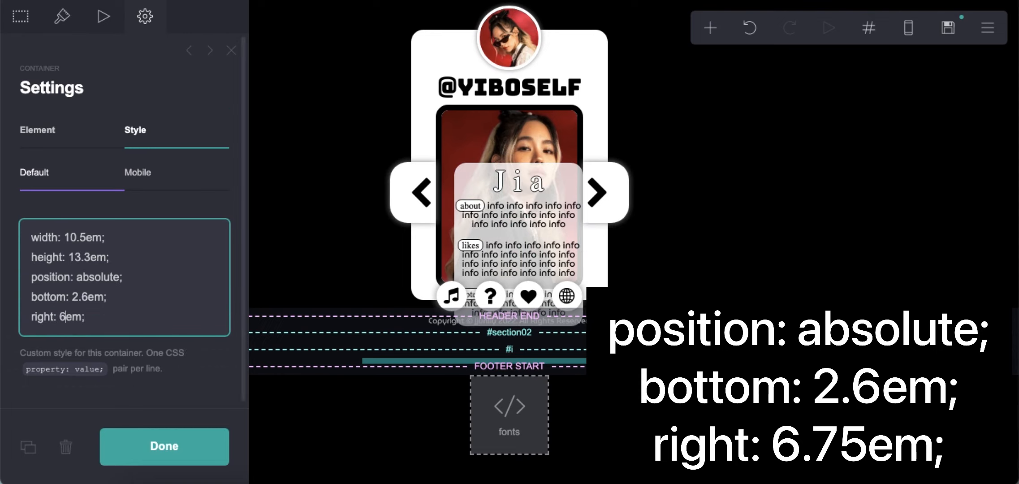
text(.5)
text(75)
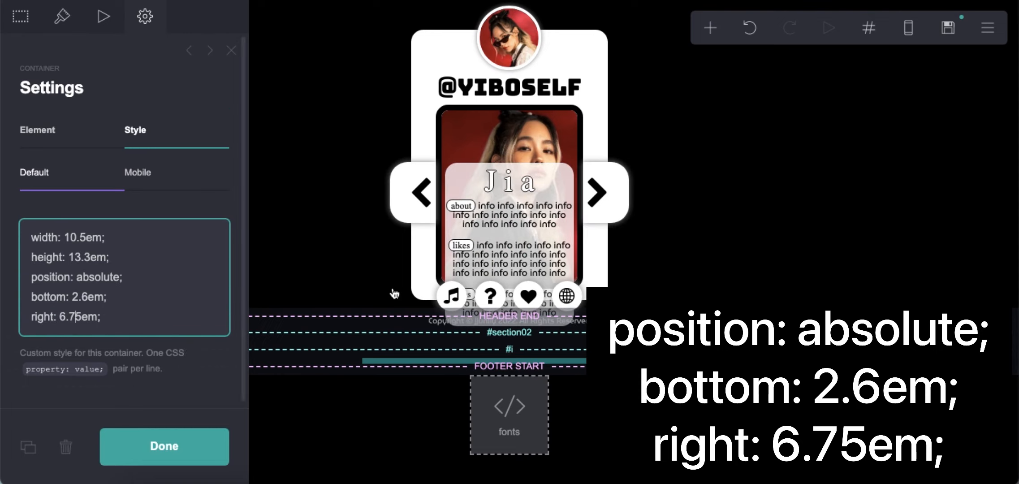
Give the info container the custom mobile style "bottom: 3em;"
click(138, 173)
click(150, 236)
text(bottom: 3em;)
click(905, 36)
Save the site as a template, check the card's info section in the demo, and return to the editor
click(947, 28)
click(134, 432)
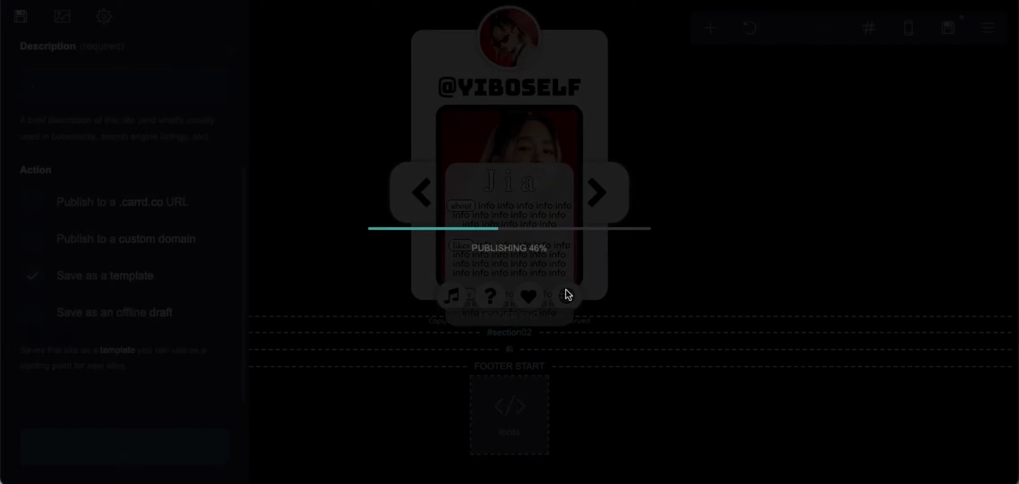
click(543, 296)
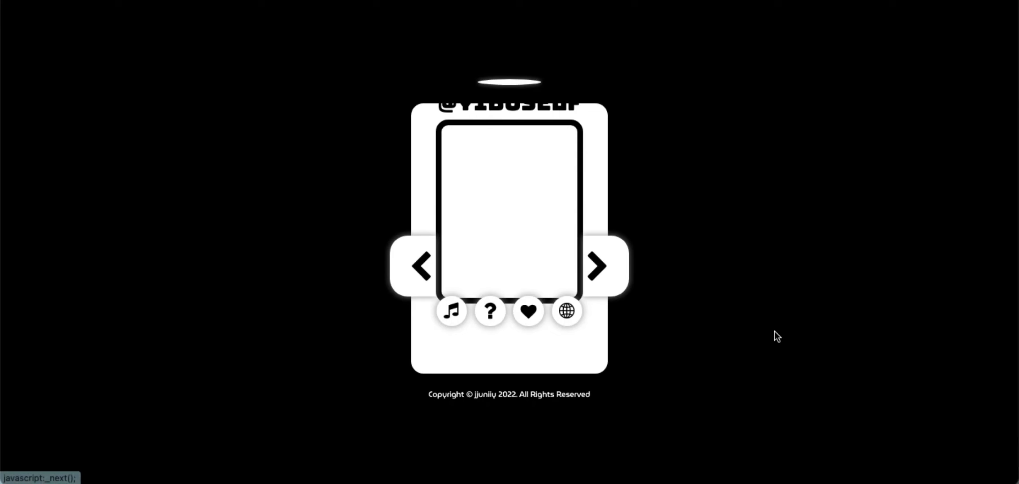
mouse_move(595, 266)
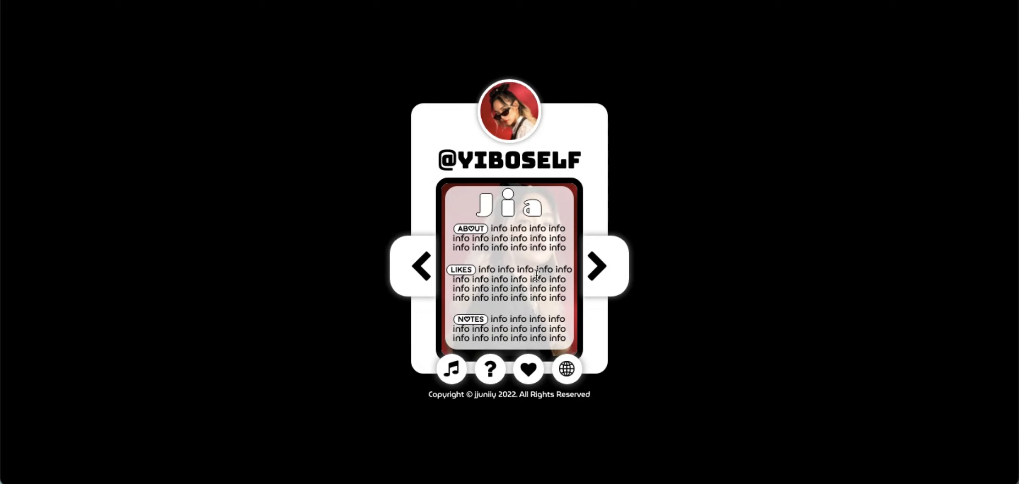
click(396, 249)
click(220, 1)
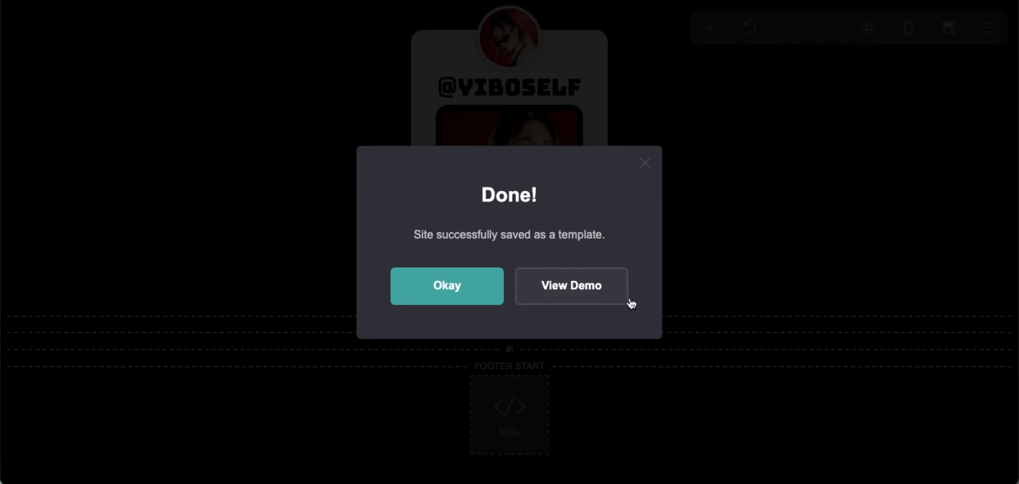
click(483, 295)
Add a section break control named "ii" and place it just above the footer marker
click(710, 29)
click(643, 351)
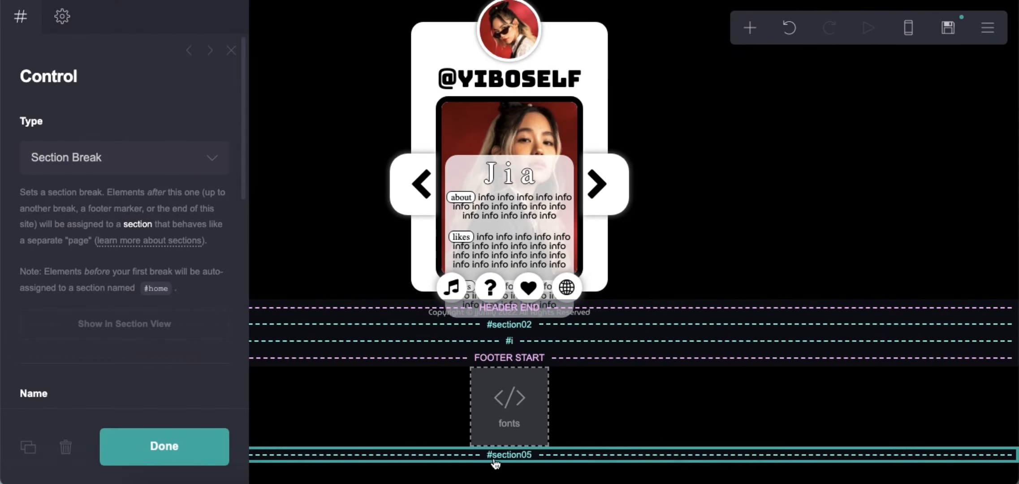
scroll(129, 191, down, 5)
double_click(84, 128)
text(ii)
scroll(134, 269, up, 3)
click(649, 429)
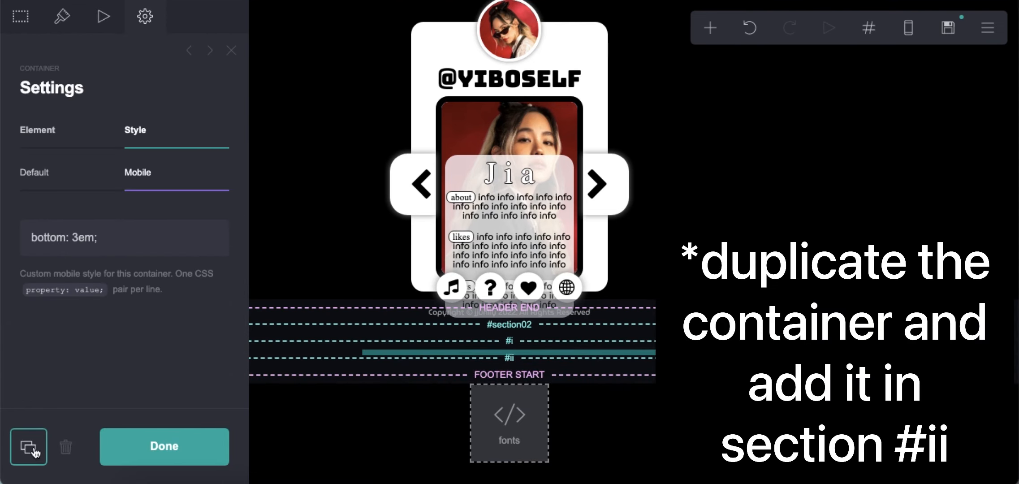
Duplicate the info container into section #ii and delete the name text from the copy
click(29, 447)
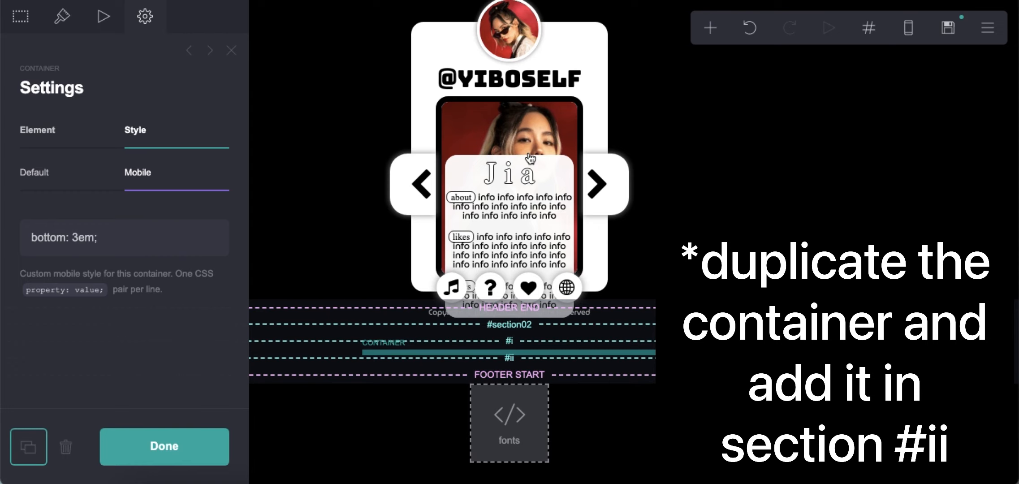
drag(448, 352, 498, 365)
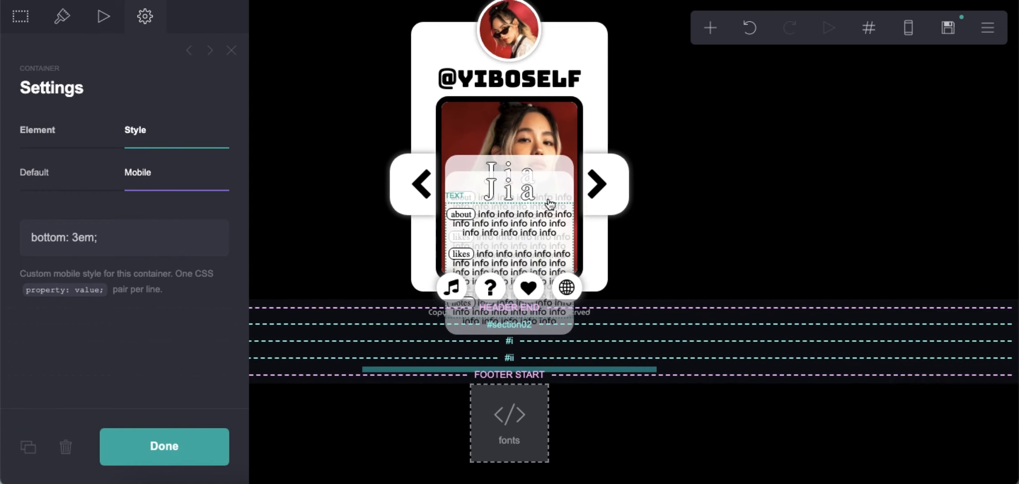
click(507, 196)
click(68, 443)
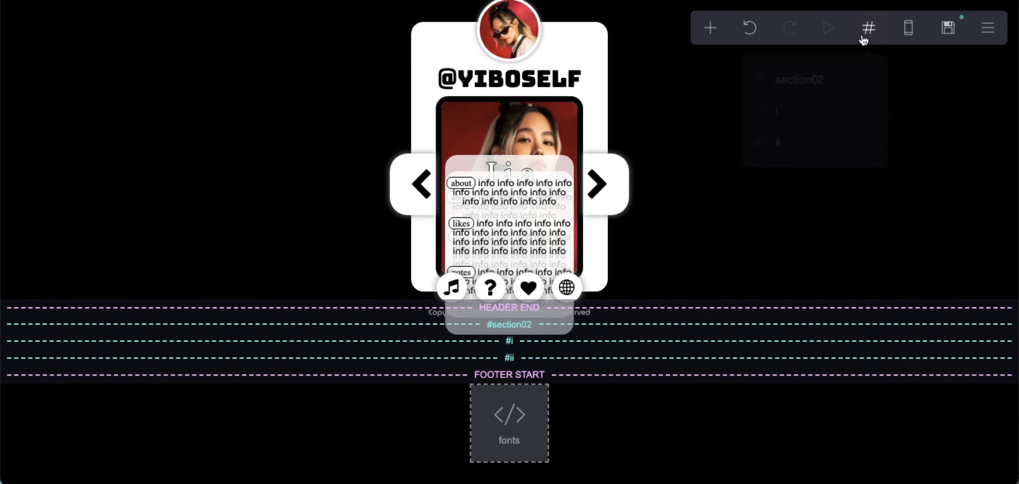
Show section ii and change the copied text's first two highlighted labels to "to know" and "go away"
click(868, 29)
click(816, 157)
click(488, 156)
double_click(58, 130)
text(to know)
text(go away)
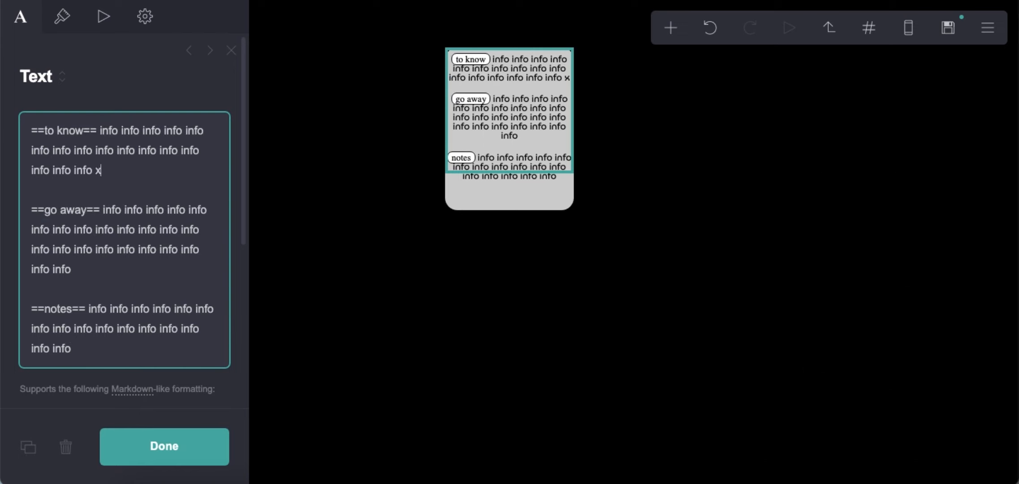
Lengthen the "to know" paragraph with repeated "info" words to nearly four editor lines, and remove the last word of the "go away" paragraph
text(info info info info info info info info info info info info info info info info)
drag(125, 210, 168, 196)
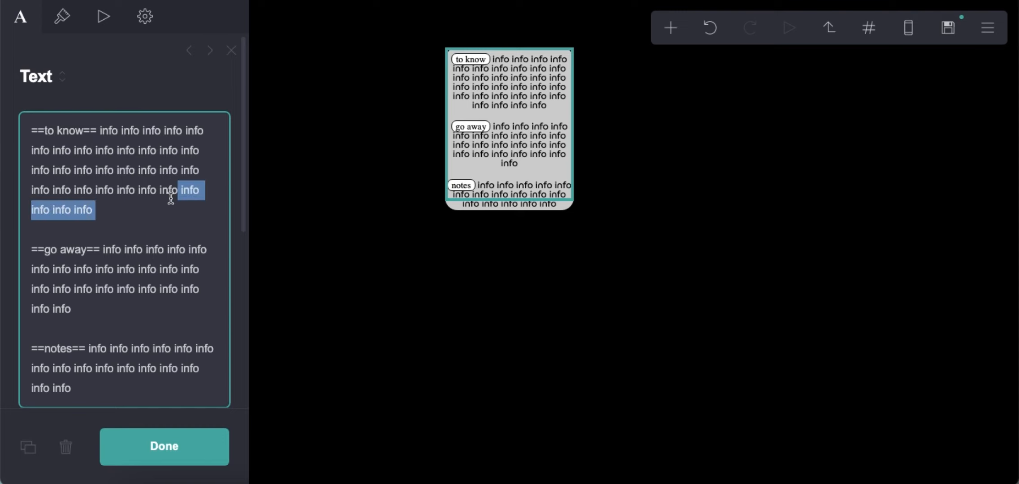
key(BackSpace)
double_click(66, 288)
key(BackSpace)
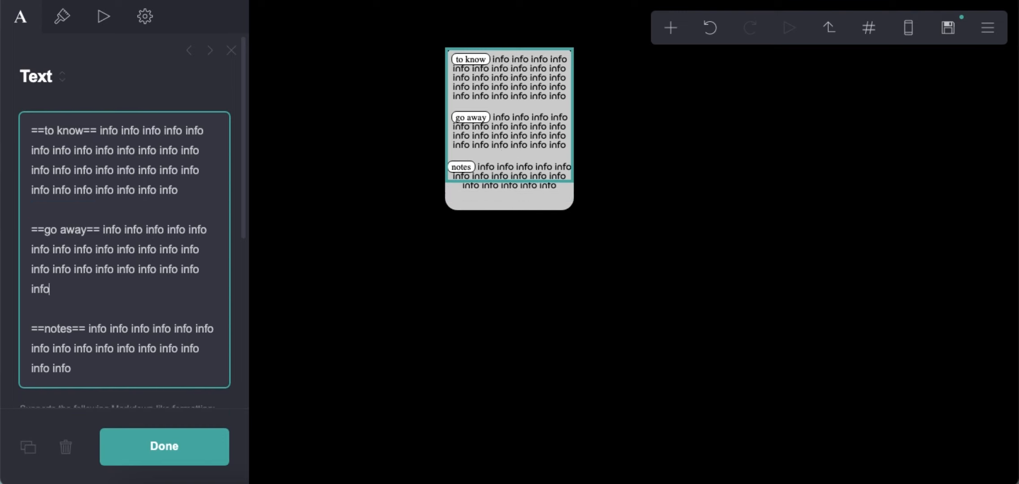
Extend the "go away" paragraph with "info" words to nearly four editor lines, keeping a blank line before the notes paragraph
text(info info info info info info info info info info info info info info info info)
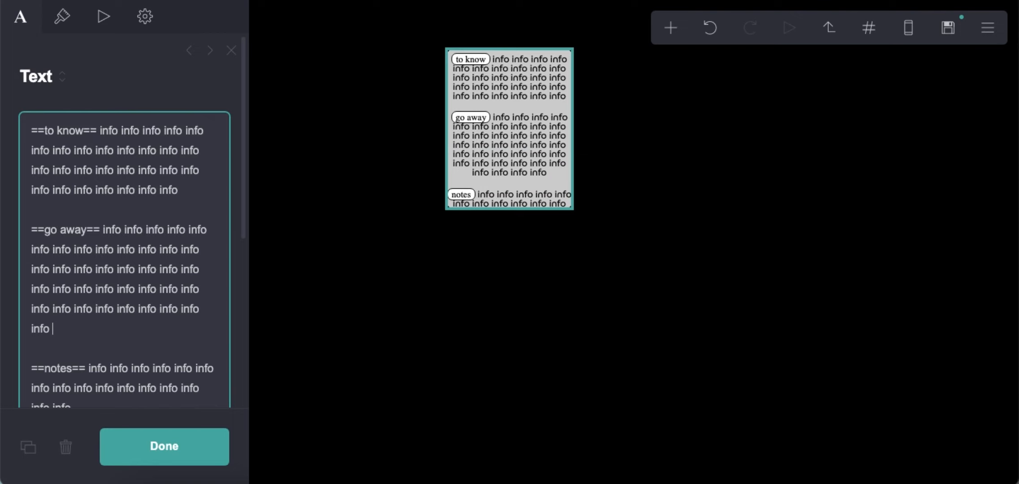
drag(135, 308, 159, 336)
key(BackSpace)
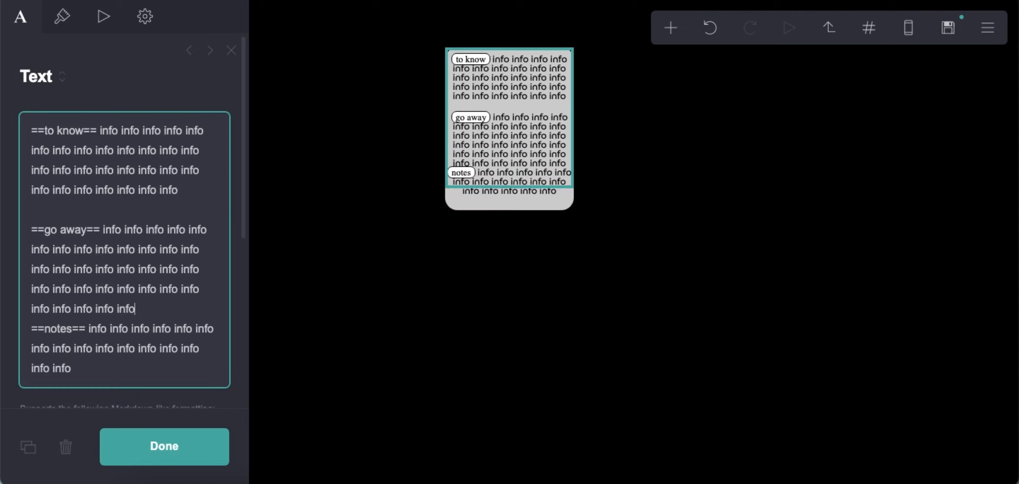
key(BackSpace)
key(BackSpace)
key(BackSpace)
key(BackSpace)
key(BackSpace)
key(BackSpace)
key(BackSpace)
key(BackSpace)
key(BackSpace)
key(BackSpace)
key(BackSpace)
key(BackSpace)
key(BackSpace)
key(BackSpace)
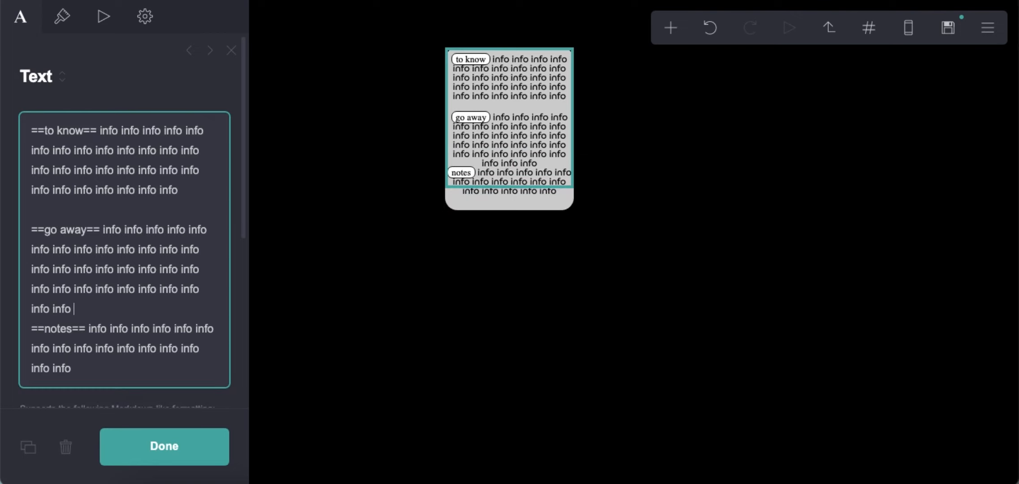
key(BackSpace)
key(BackSpace)
key(BackSpace)
key(BackSpace)
key(BackSpace)
key(BackSpace)
key(BackSpace)
key(BackSpace)
key(BackSpace)
key(BackSpace)
key(BackSpace)
key(BackSpace)
key(BackSpace)
key(BackSpace)
key(BackSpace)
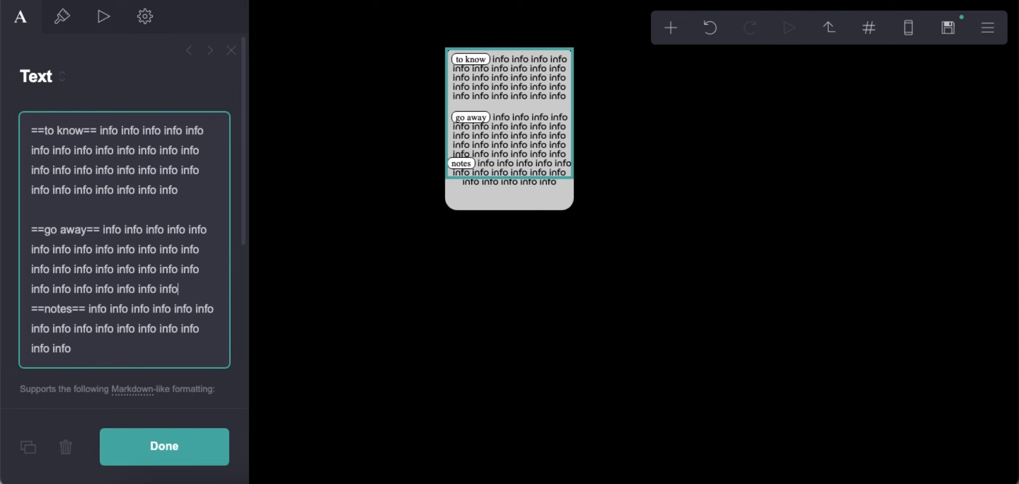
key(Return)
Change the "notes" label to "links" and replace its filler words with three "[link](#)" entries
text(links)
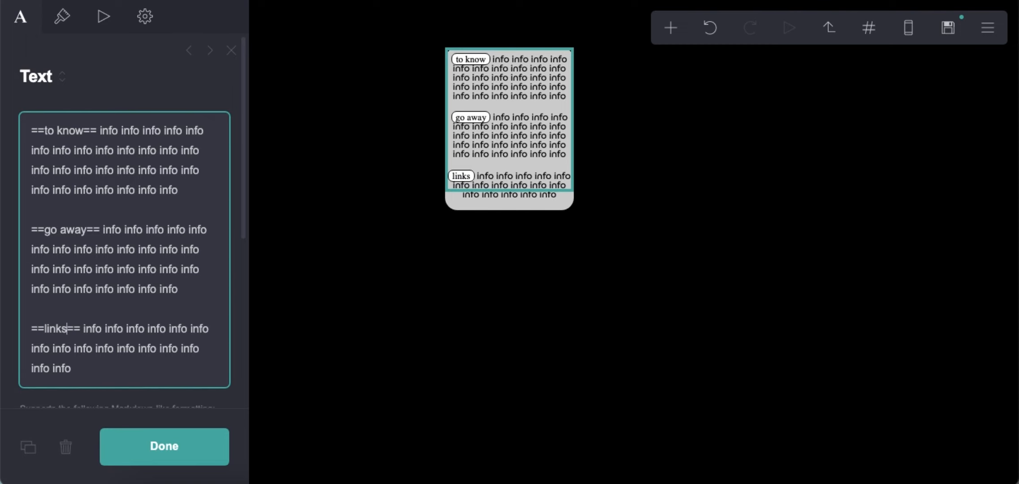
drag(81, 326, 129, 367)
key(BackSpace)
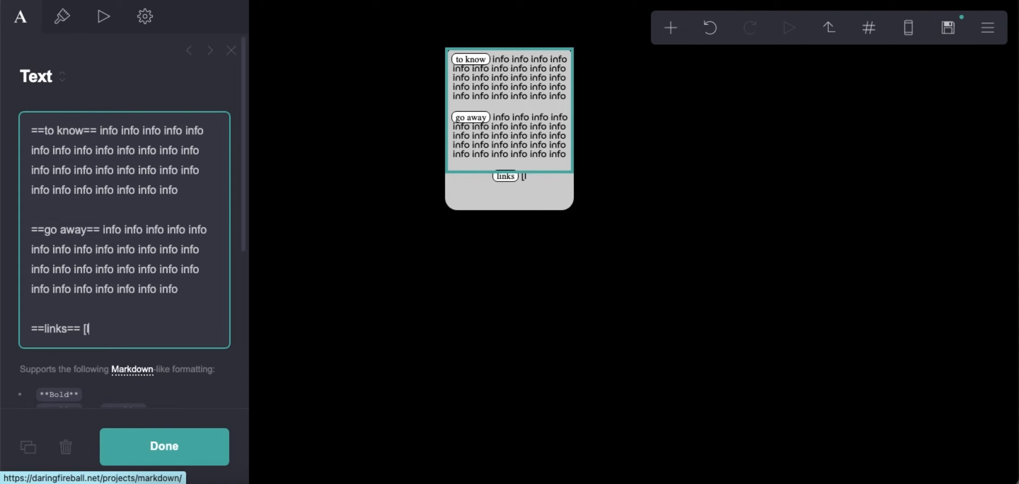
text([link](#) [link](#) [lin)
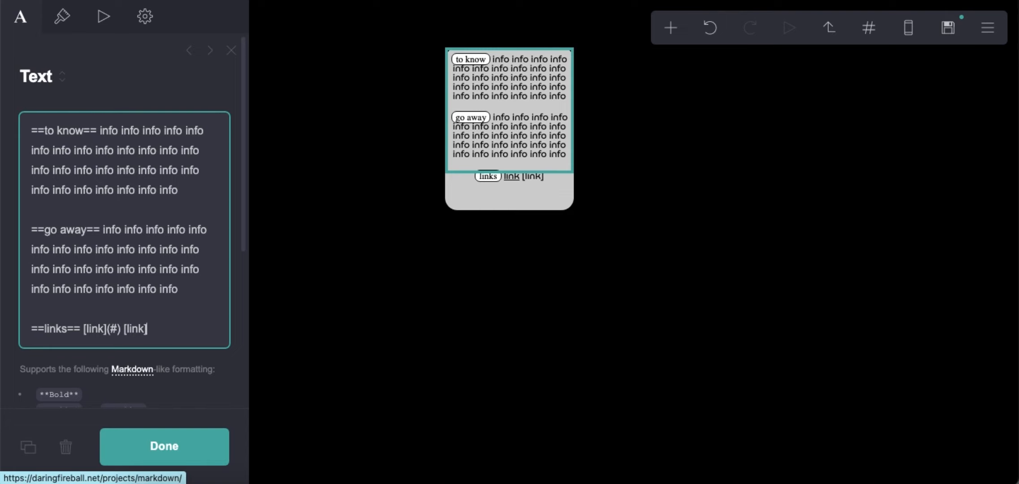
text(k](#))
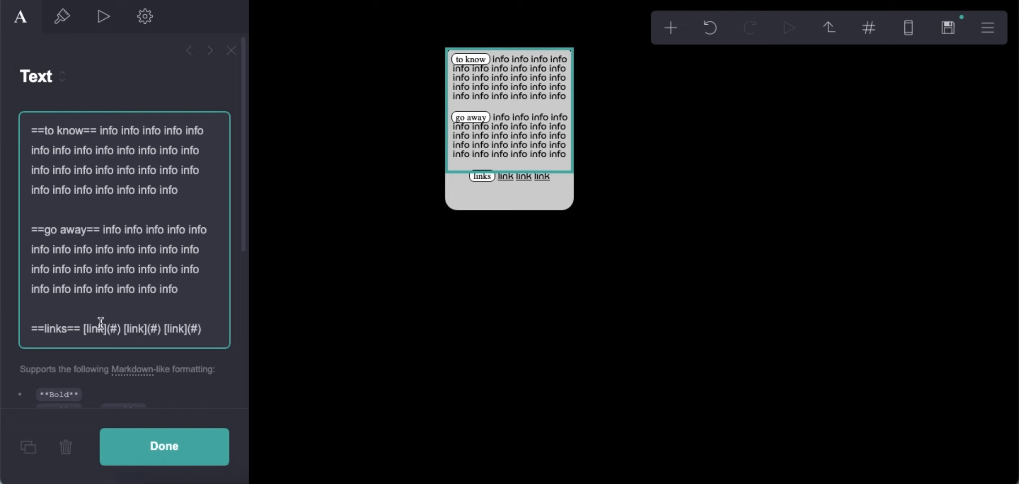
Duplicate the three "[link](#)" entries after the existing ones to make six links
drag(84, 328, 203, 329)
right_click(137, 329)
click(164, 285)
click(213, 329)
right_click(211, 330)
click(234, 377)
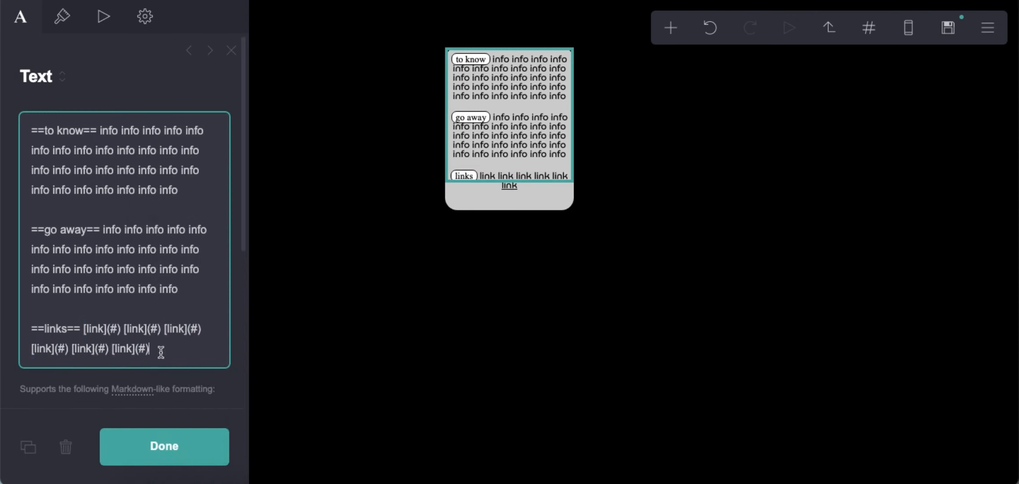
Extend the "to know" paragraph with more "info" words into a fifth editor line
click(409, 352)
click(549, 149)
click(195, 194)
text(info info info info info info info info)
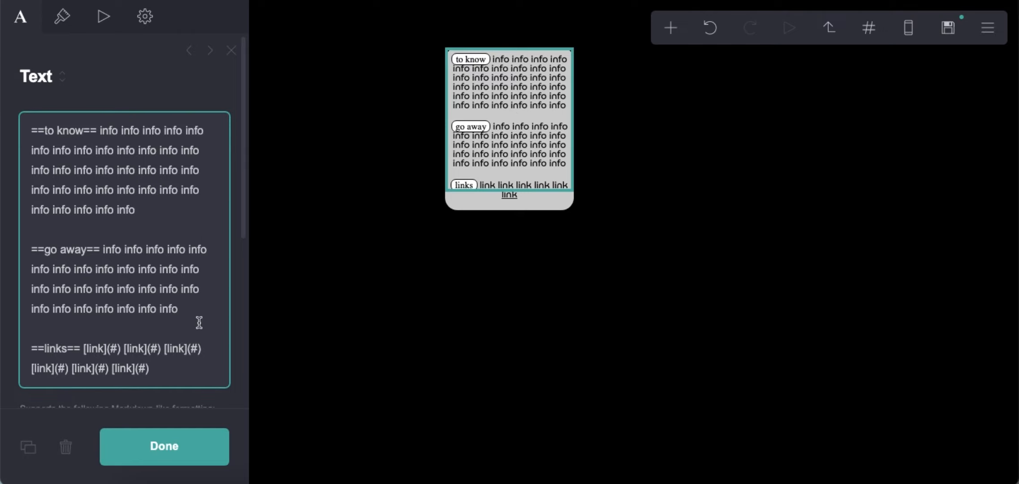
click(559, 306)
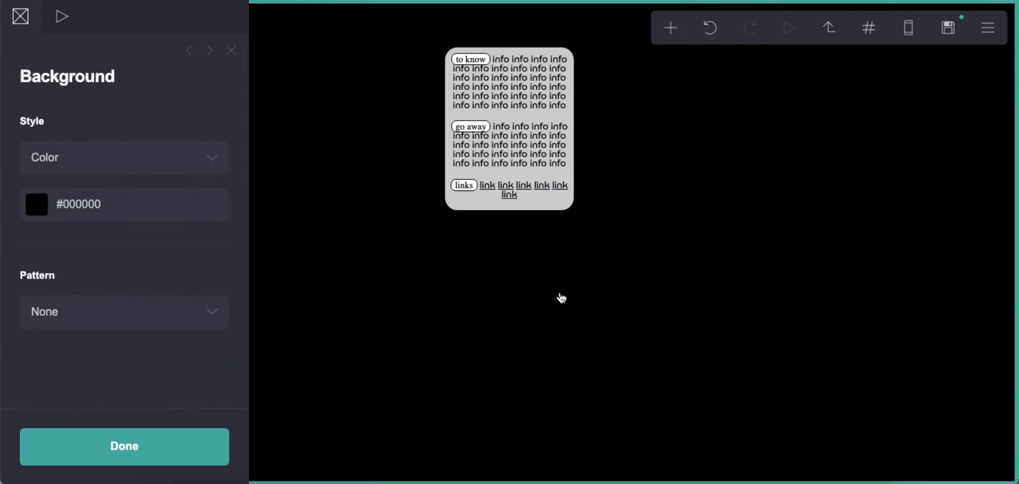
Add a section break control after #ii, above the footer marker, and name it "iii"
click(836, 30)
click(704, 33)
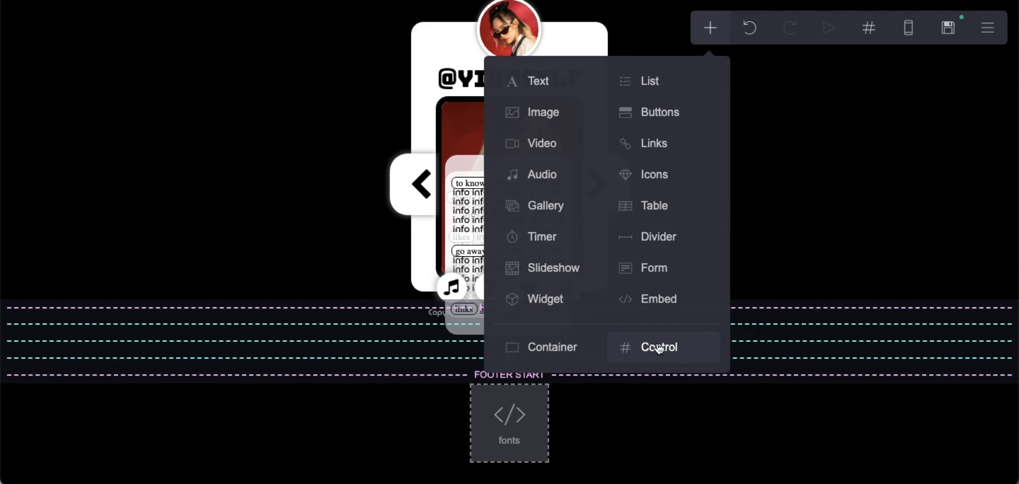
click(660, 348)
drag(540, 468, 502, 366)
scroll(114, 289, down, 6)
double_click(143, 143)
text(iii)
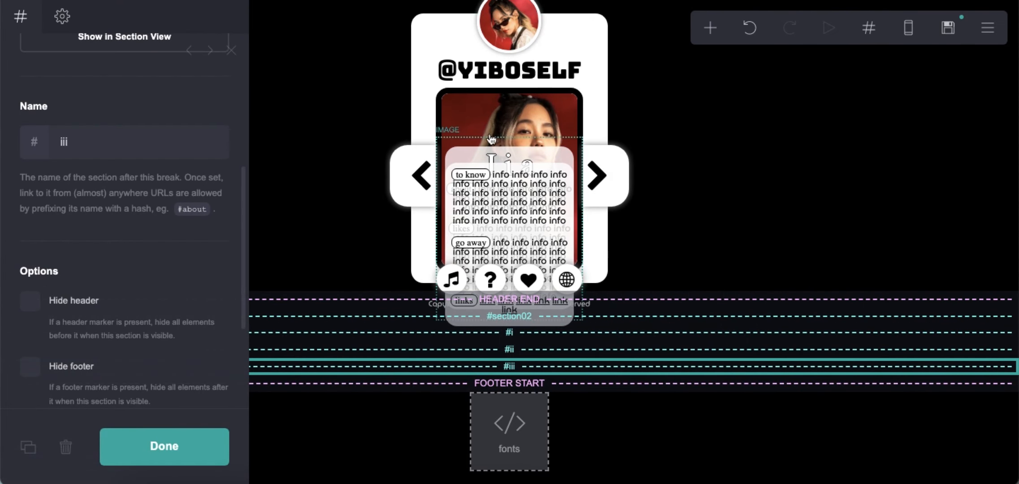
Duplicate the info container, place the copy under the #iii break, and show section iii
click(479, 166)
click(28, 447)
drag(407, 361, 463, 375)
click(869, 28)
click(773, 174)
Remove the links paragraph from the copied text and shorten the "go away" paragraph to about two and a half editor lines
click(522, 83)
drag(170, 383, 21, 309)
key(BackSpace)
key(BackSpace)
key(BackSpace)
key(BackSpace)
key(BackSpace)
key(BackSpace)
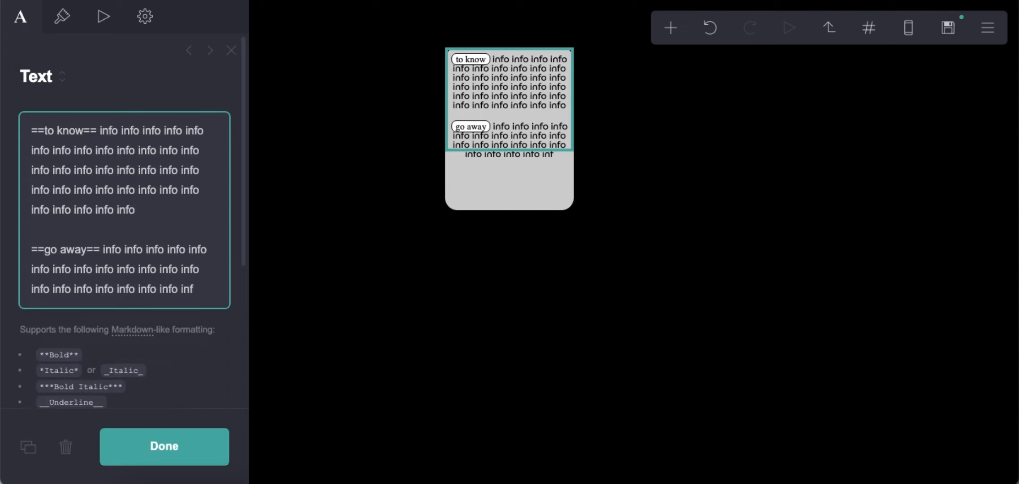
key(BackSpace)
key(BackSpace)
key(BackSpace)
key(BackSpace)
Replace the "to know" paragraph's filler words with a copy of the "go away" paragraph's words
drag(102, 250, 118, 293)
right_click(129, 267)
click(158, 285)
drag(100, 131, 142, 211)
right_click(137, 163)
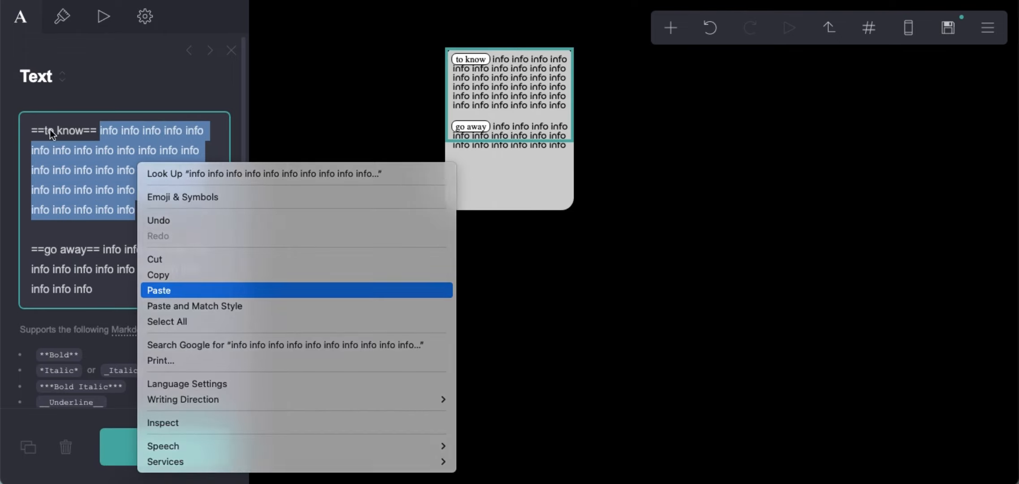
click(159, 291)
Change the "to know" label to "love zone" and the "go away" label to "tunes"
drag(44, 131, 94, 130)
text(love zone)
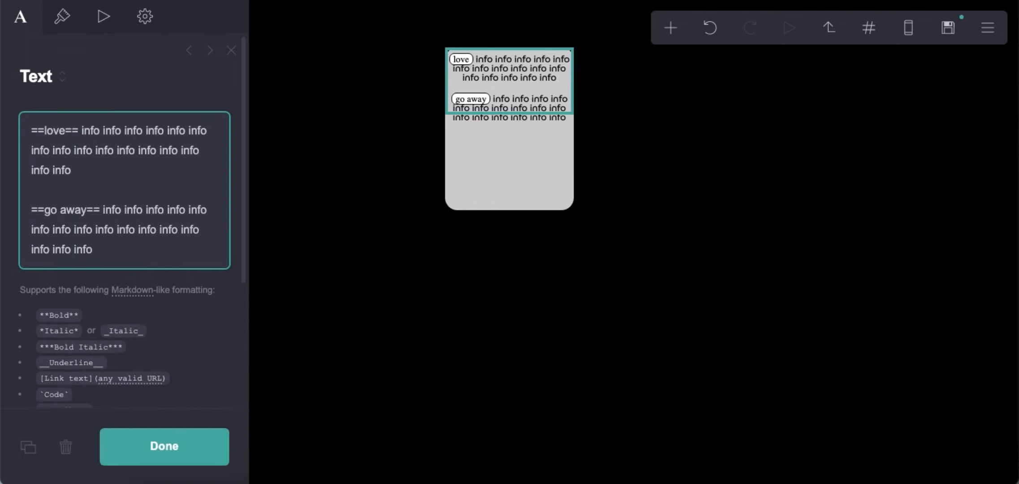
drag(45, 209, 87, 210)
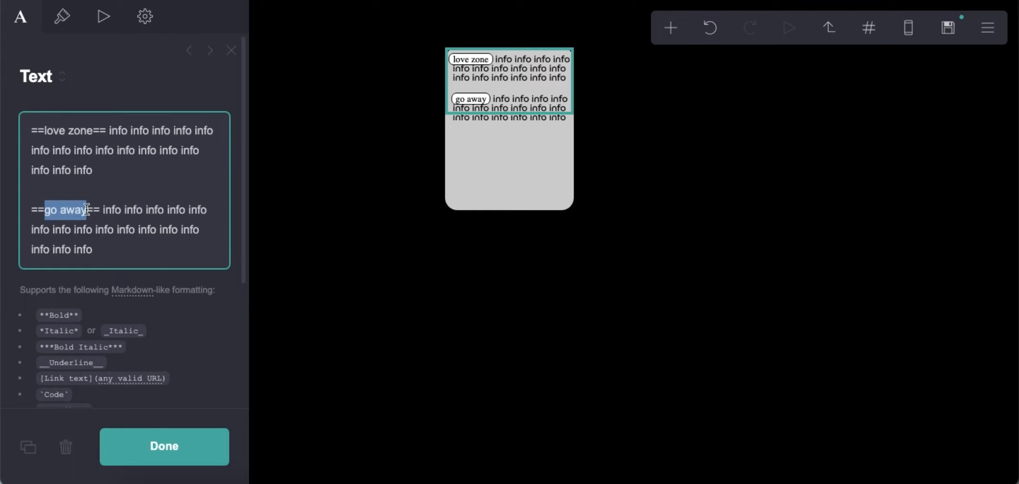
text(tunes)
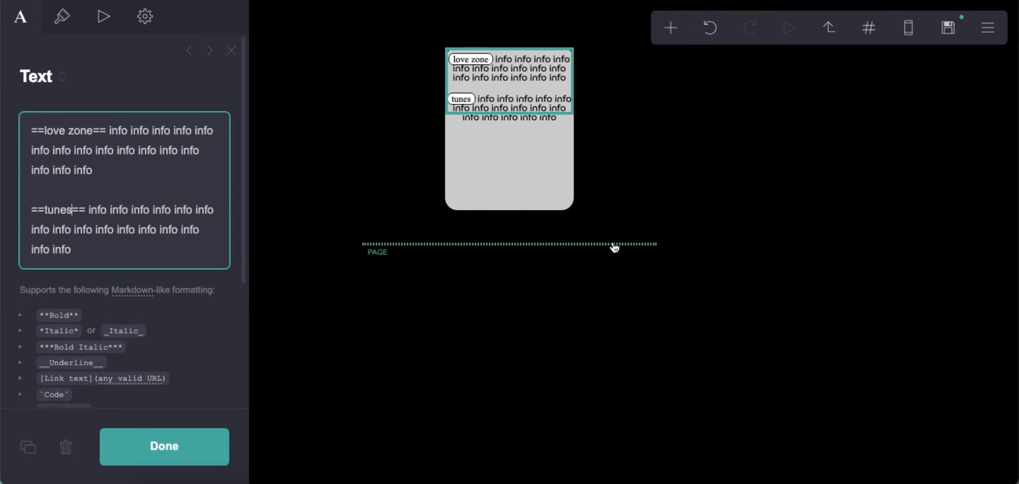
click(791, 169)
click(564, 98)
click(695, 96)
click(820, 32)
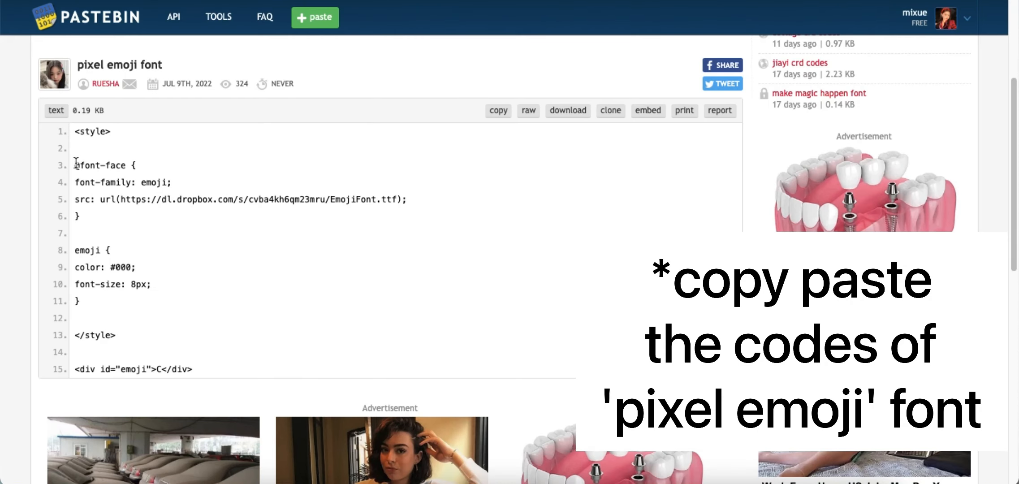
drag(76, 162, 109, 224)
right_click(126, 186)
click(135, 217)
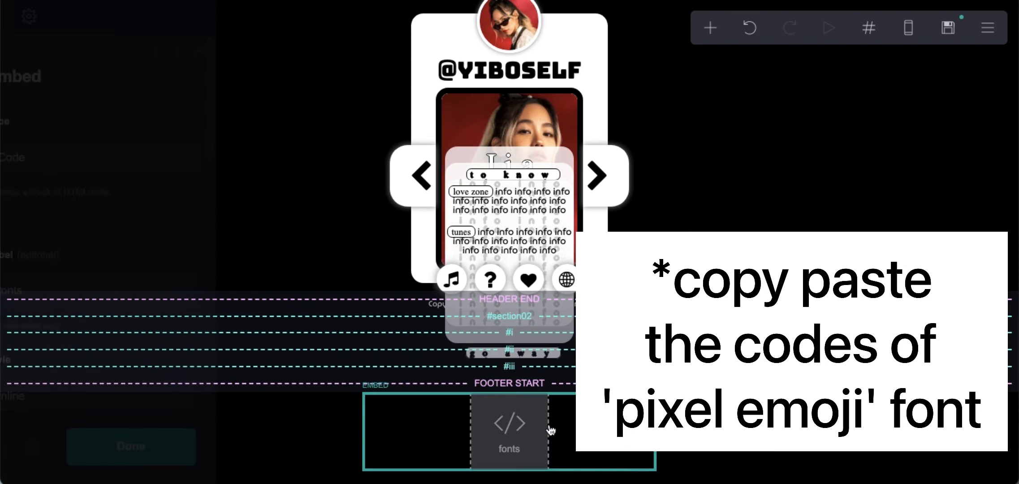
scroll(127, 313, down, 12)
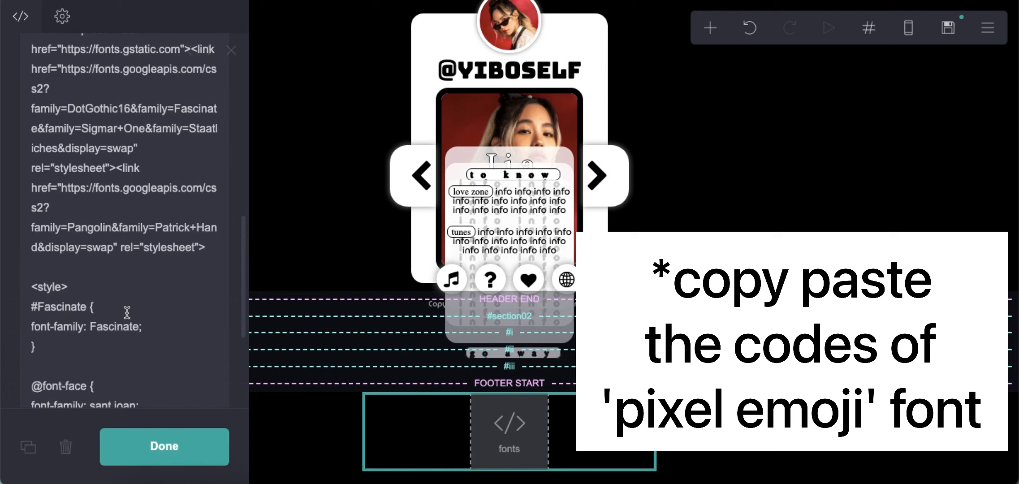
click(107, 288)
key(Return)
key(Return)
key(Return)
right_click(49, 321)
click(73, 359)
Copy "font-family: emoji;" from the embed code into the Bold custom style of section iii's text
drag(36, 218, 116, 220)
right_click(116, 220)
click(120, 283)
click(868, 27)
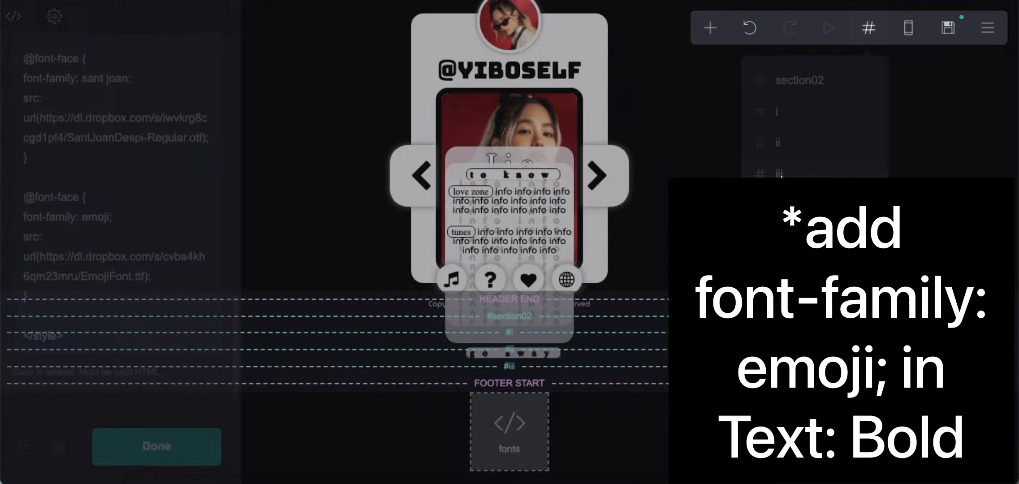
click(780, 175)
click(485, 130)
click(145, 16)
click(83, 267)
right_click(84, 267)
click(112, 370)
Add the line "----------**A**-----------" below the "tunes" paragraph, separated by a blank line
click(20, 17)
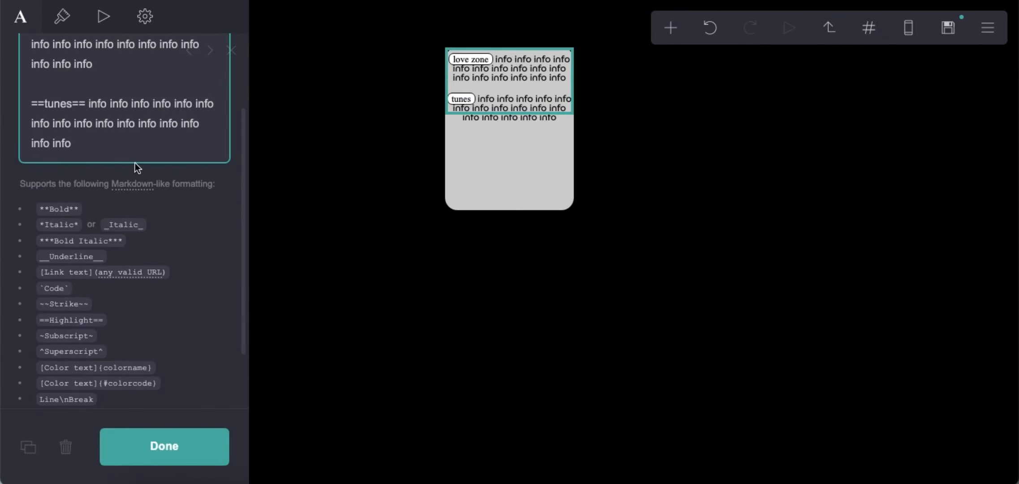
key(Return)
key(Return)
text(----------**A**-----------)
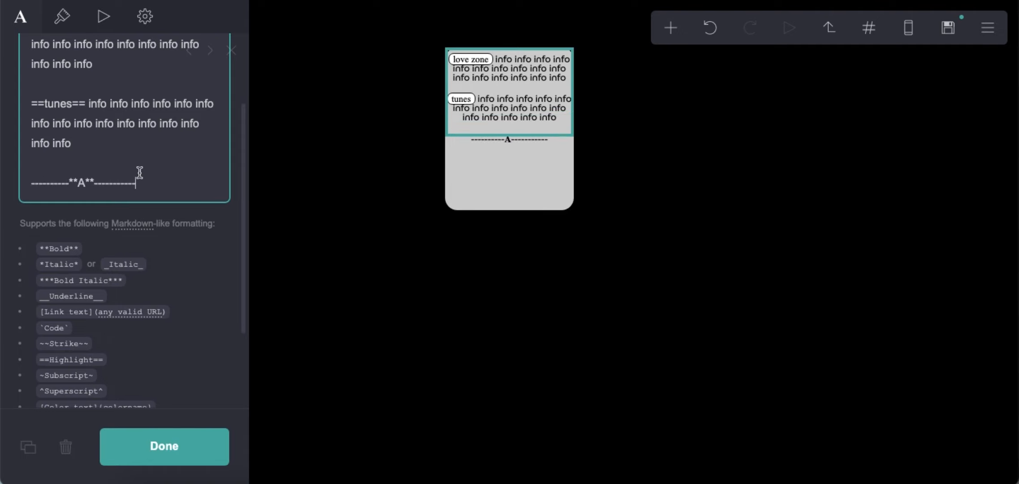
click(161, 211)
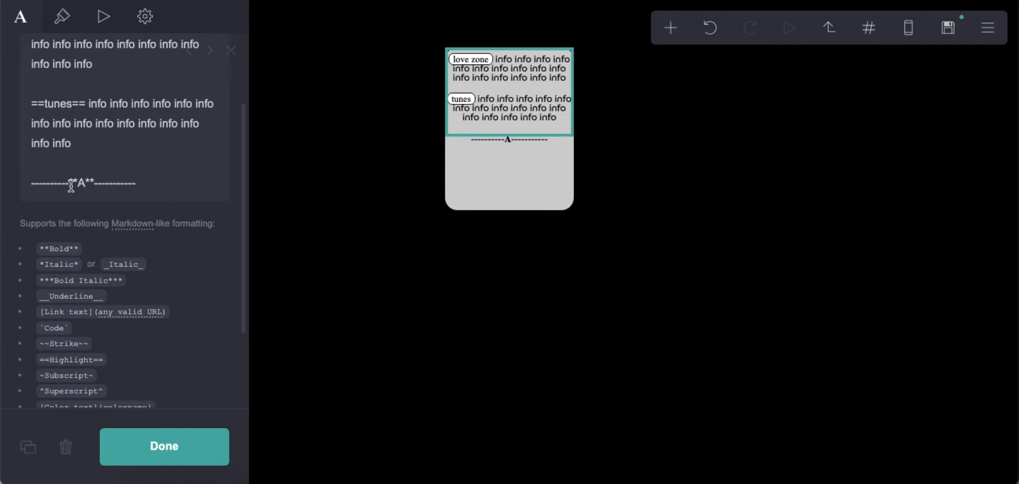
click(652, 154)
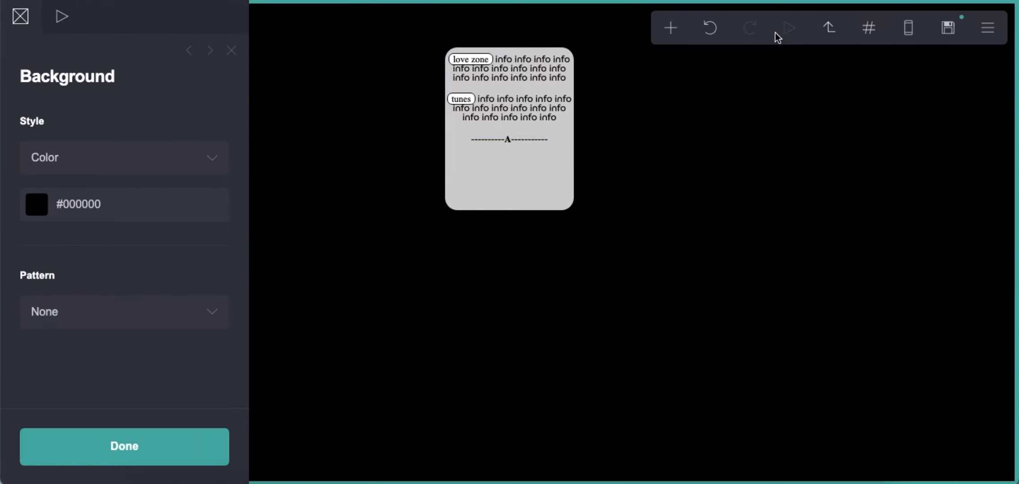
Add a gallery below the text in section iii and set its spacing to 0.25
click(671, 28)
click(495, 266)
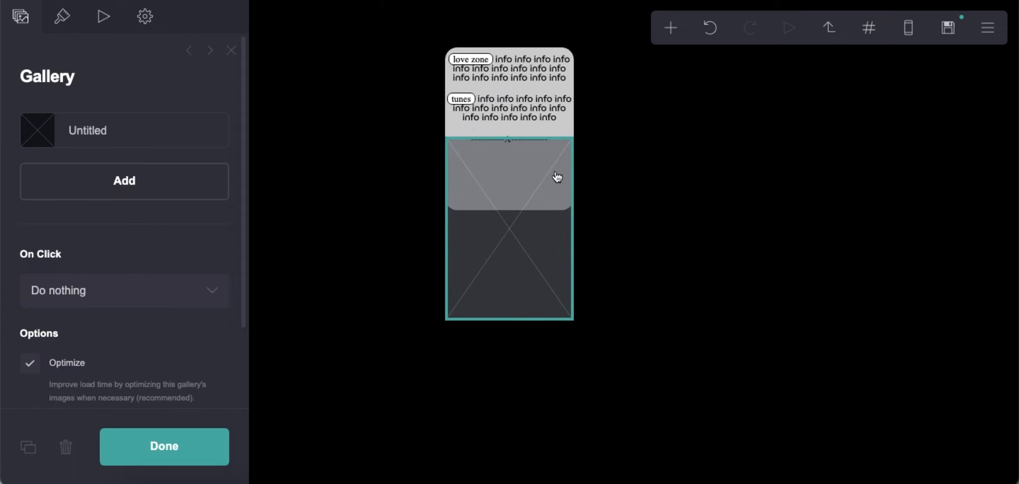
click(62, 16)
scroll(124, 248, down, 1)
click(207, 319)
text(0.25)
Set the gallery images' size to 2.25 and their corner rounding to 0.25
click(118, 110)
text(2)
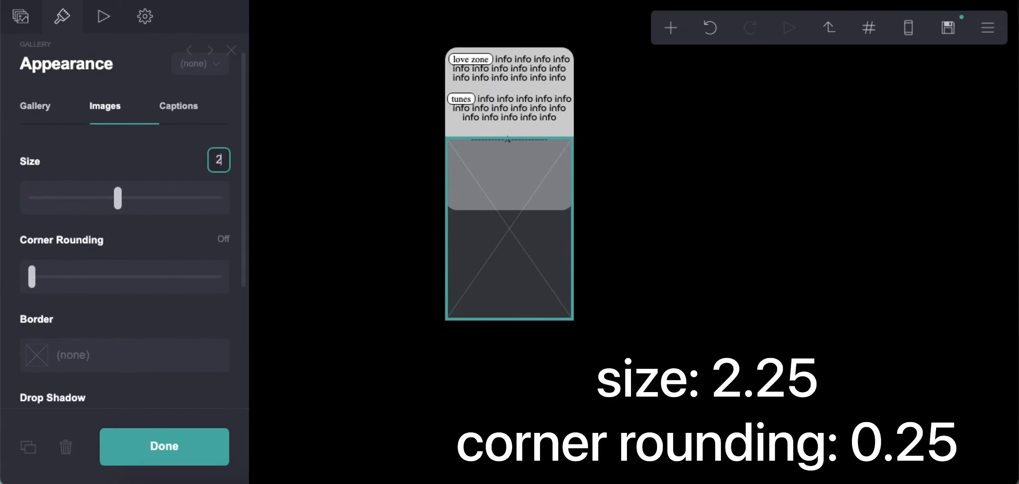
text(.25)
key(Return)
scroll(154, 226, down, 2)
click(219, 197)
text(0.25)
key(Return)
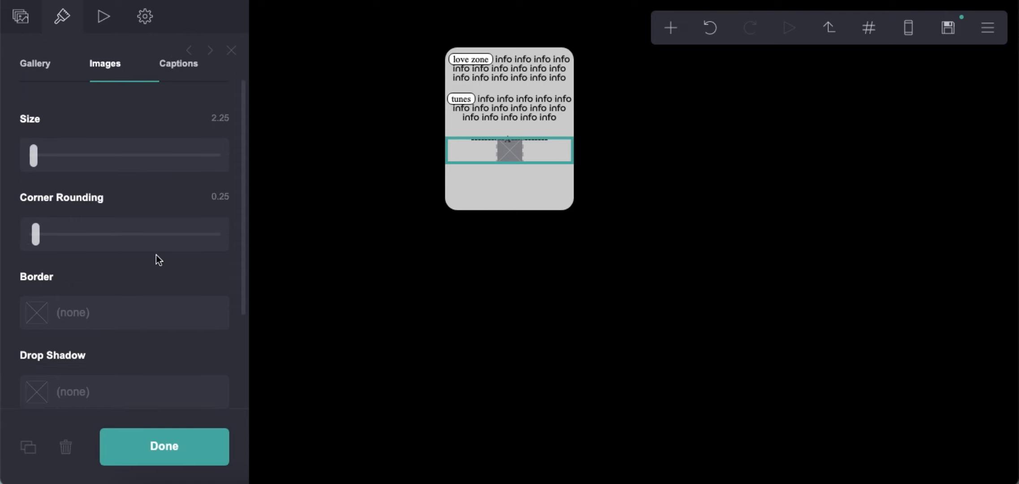
Add three more image slots to the gallery, making four in total
click(18, 20)
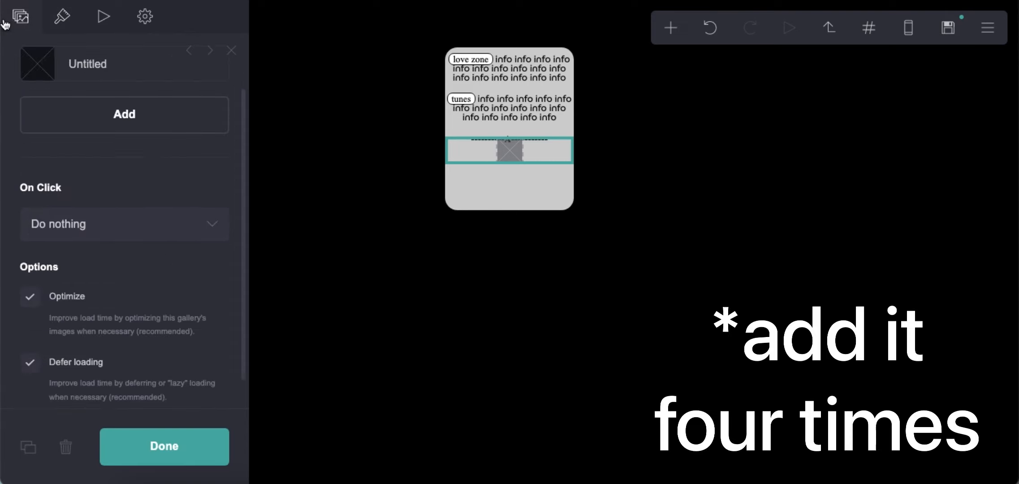
click(112, 177)
click(112, 170)
click(117, 231)
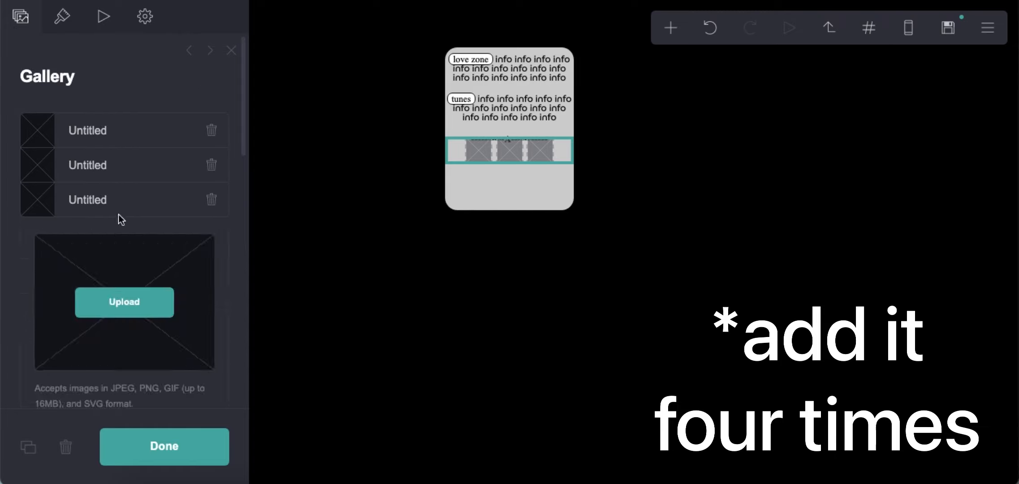
click(124, 252)
Load "Script K-idol Bts.jpeg" from Downloads into the first gallery slot
click(118, 145)
click(123, 195)
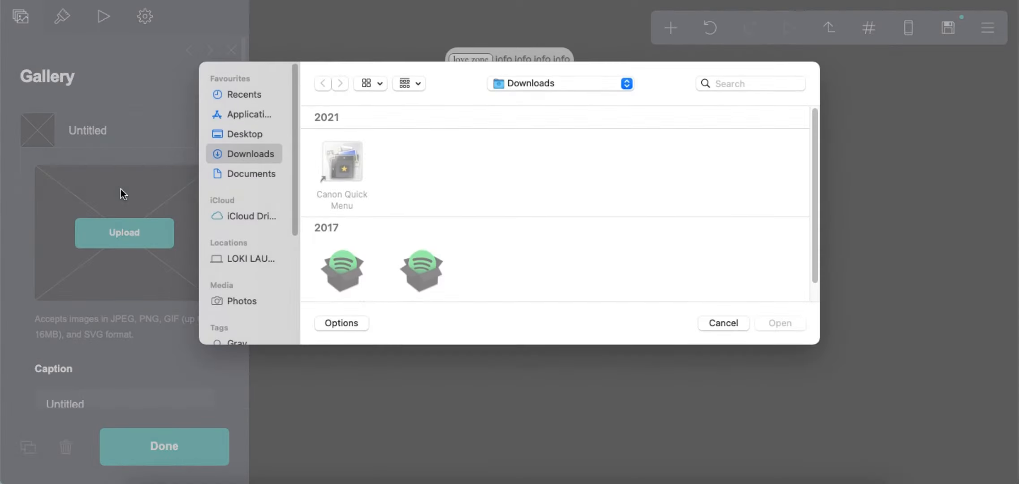
scroll(494, 233, down, 3)
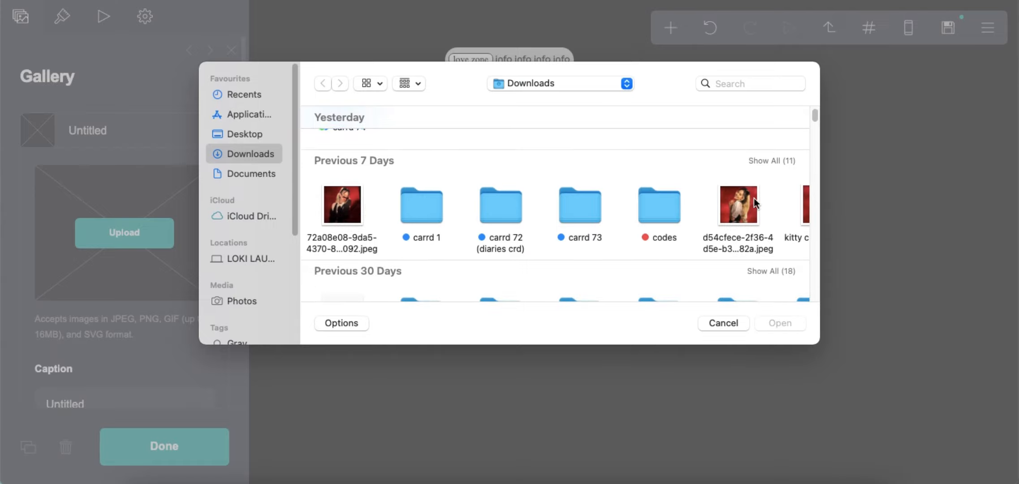
click(772, 161)
scroll(585, 208, down, 1)
double_click(663, 259)
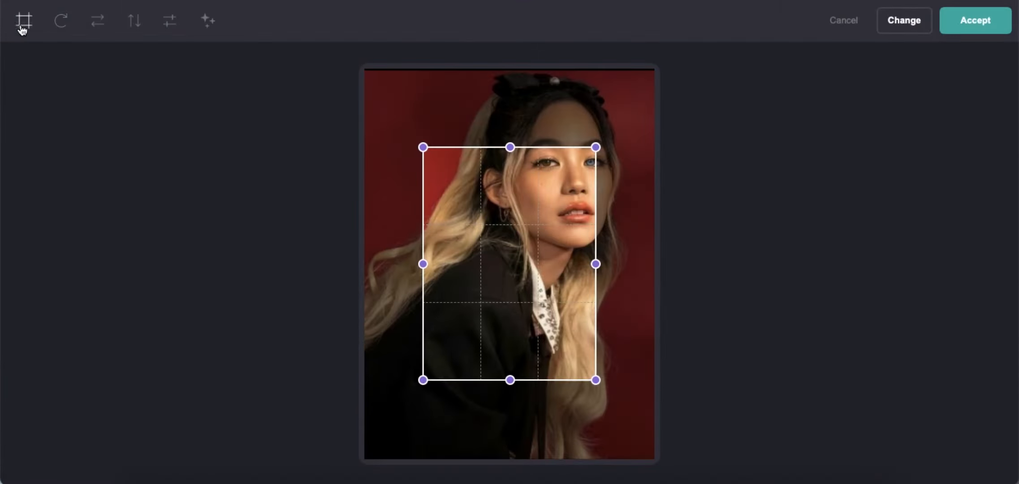
Crop the first gallery photo to a large square around the face and accept the crop
click(22, 28)
drag(539, 284, 549, 177)
drag(606, 243, 653, 290)
drag(457, 287, 409, 334)
click(988, 33)
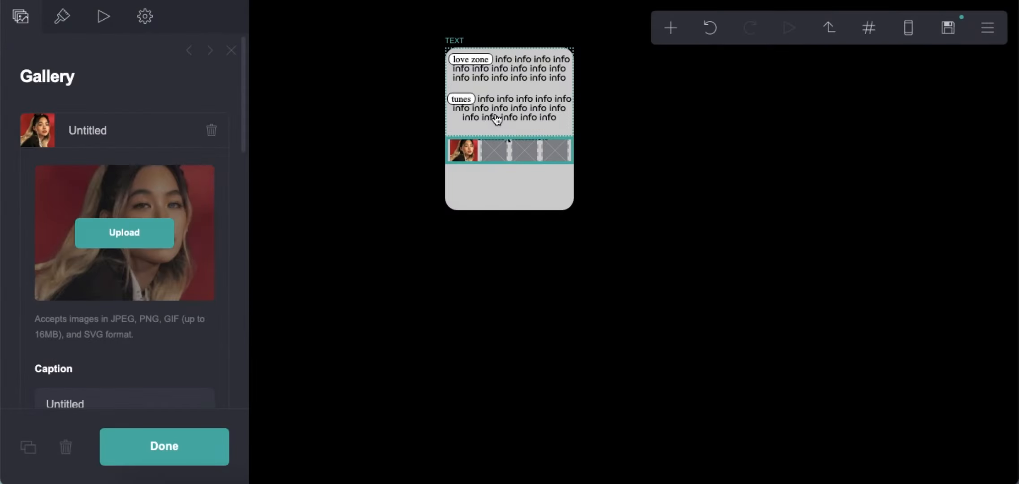
Upload "original (5).jpeg" to the second gallery slot and enlarge its crop area before accepting
click(80, 139)
click(99, 174)
click(147, 236)
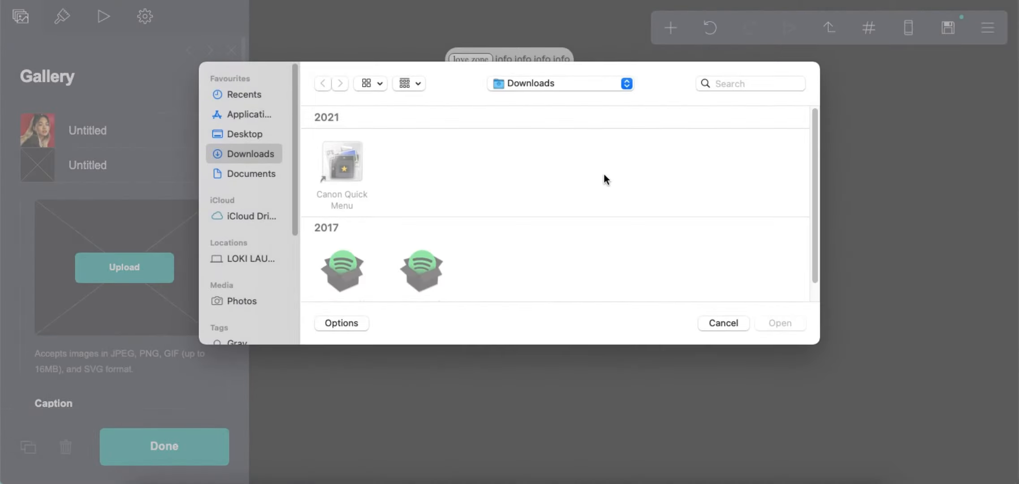
click(766, 226)
scroll(582, 269, down, 3)
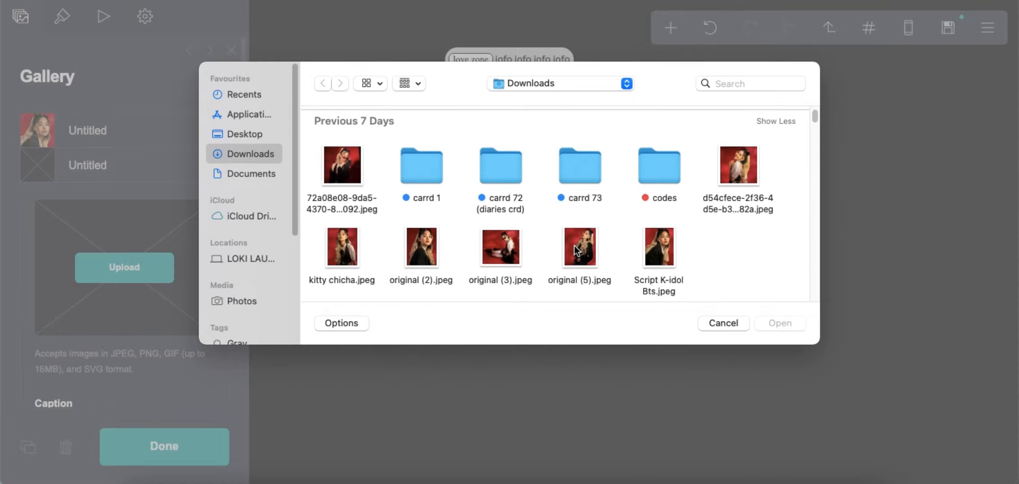
double_click(574, 245)
drag(466, 262, 442, 283)
click(975, 20)
Upload the "d54cfece-2f36-4d5e-b3...82a.jpeg" photo to the third gallery slot and accept its square crop around the face
click(104, 171)
click(107, 200)
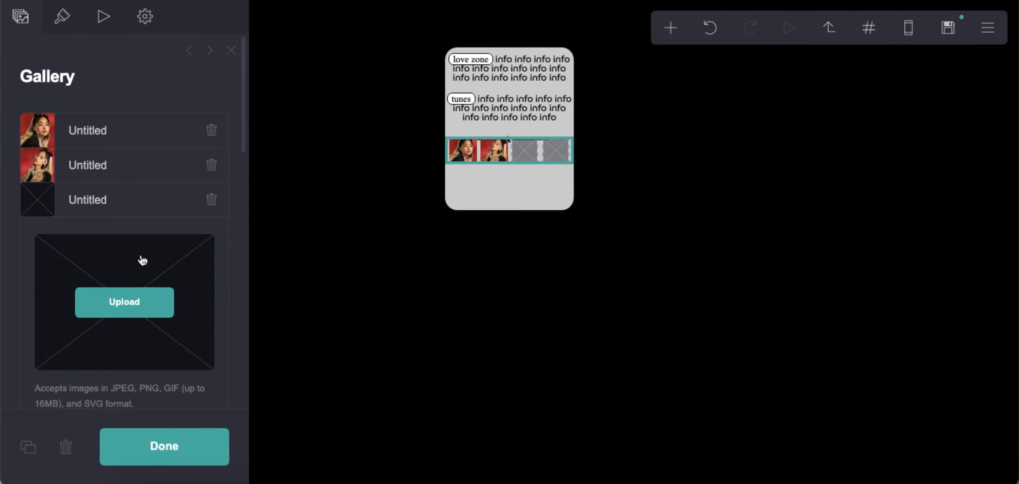
click(147, 295)
click(774, 230)
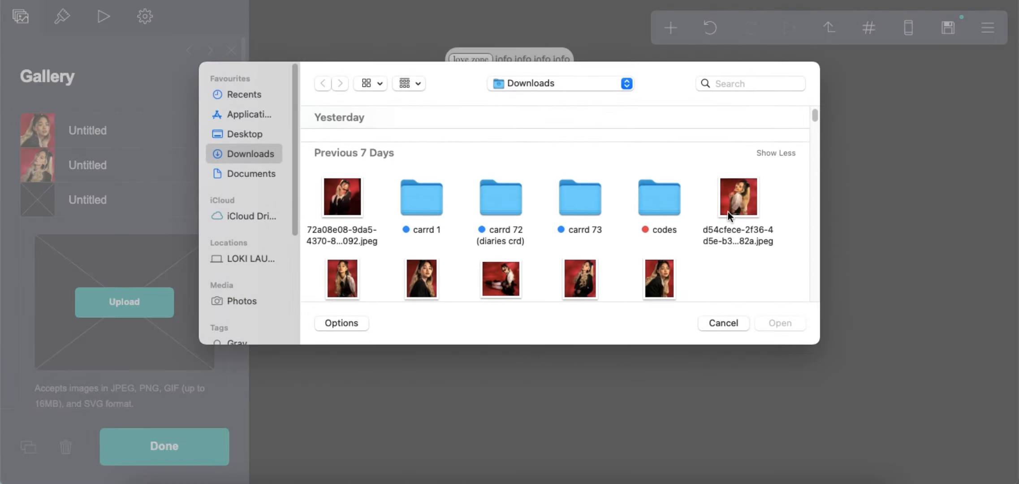
double_click(741, 195)
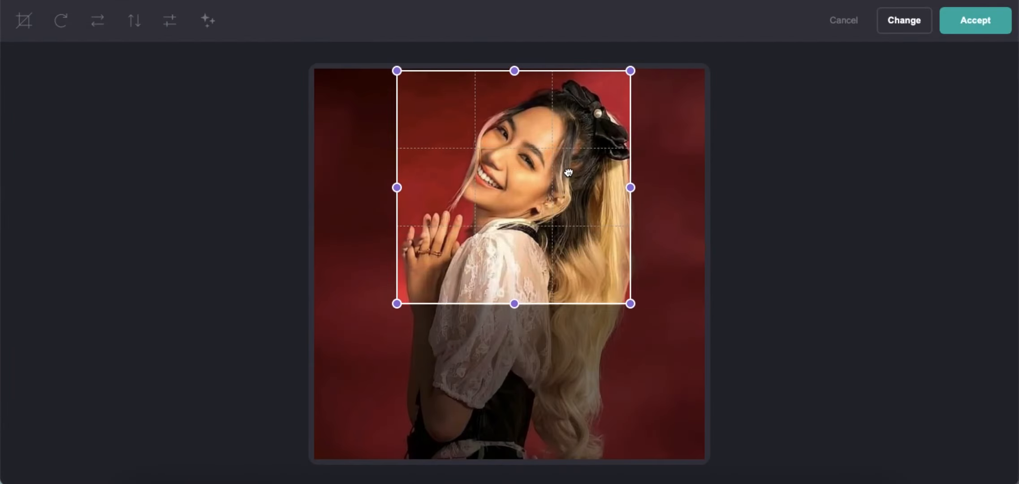
click(975, 20)
Upload "kitty chicha.jpeg" to the fourth gallery slot, cropped to a larger square around the head and shoulders
click(124, 215)
click(125, 241)
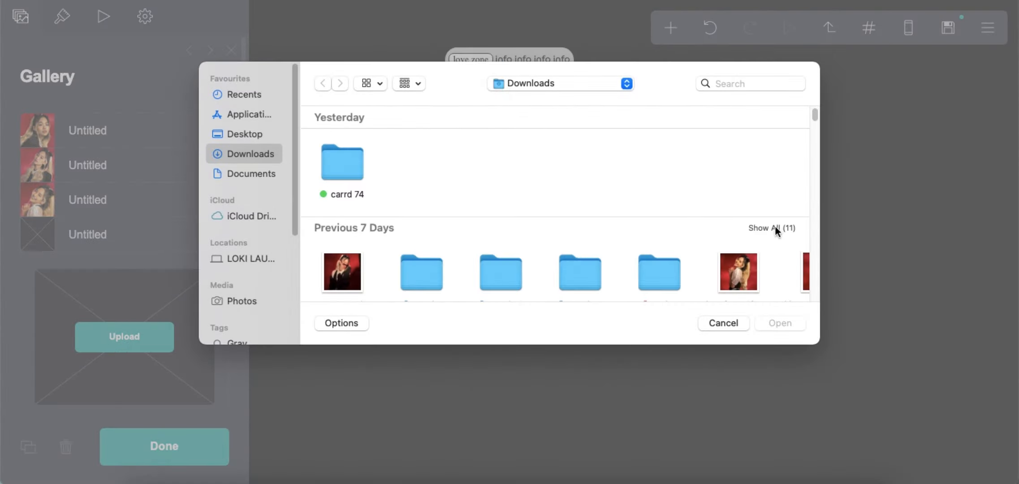
click(775, 226)
scroll(631, 253, down, 3)
double_click(337, 251)
drag(485, 220, 521, 159)
drag(594, 257, 625, 283)
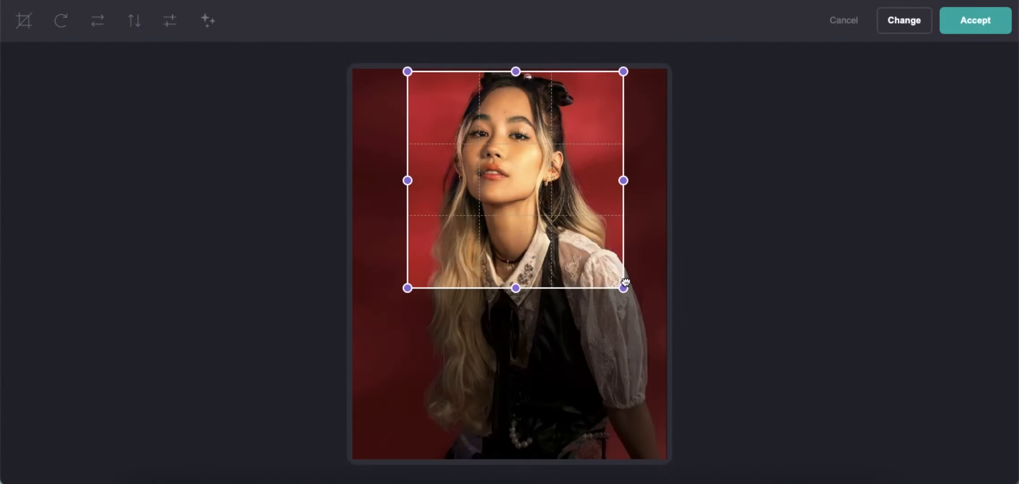
click(963, 18)
click(81, 239)
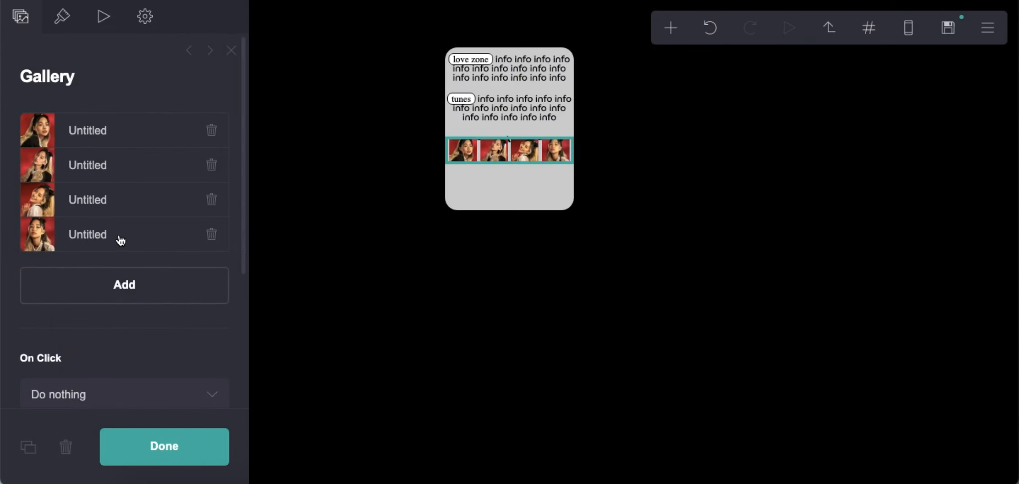
Rearrange the order of the four gallery images and close the gallery's editing
drag(121, 238, 104, 165)
drag(113, 220, 100, 164)
drag(103, 238, 100, 199)
click(523, 301)
Give the gallery's images the custom style "position: relative;" and "top: 20px;"
click(498, 155)
click(145, 17)
click(102, 130)
click(132, 254)
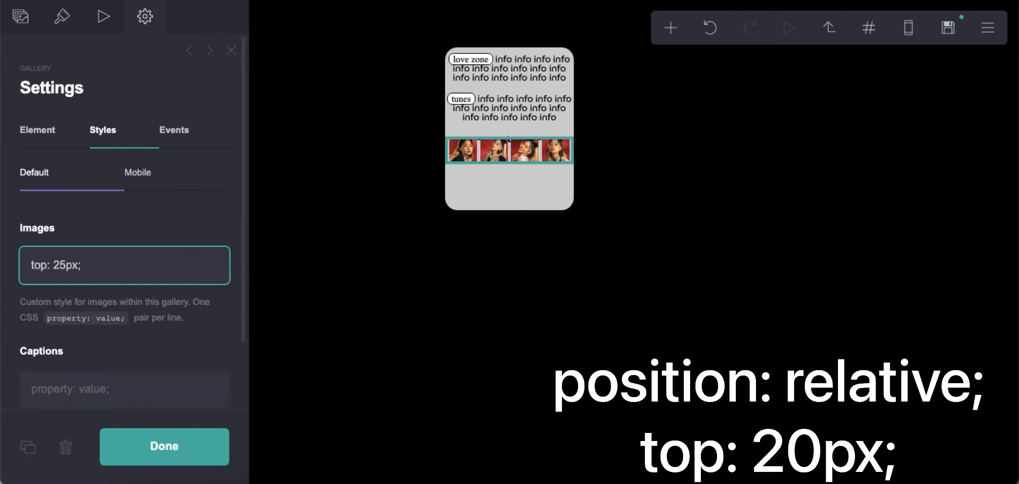
click(30, 265)
key(Return)
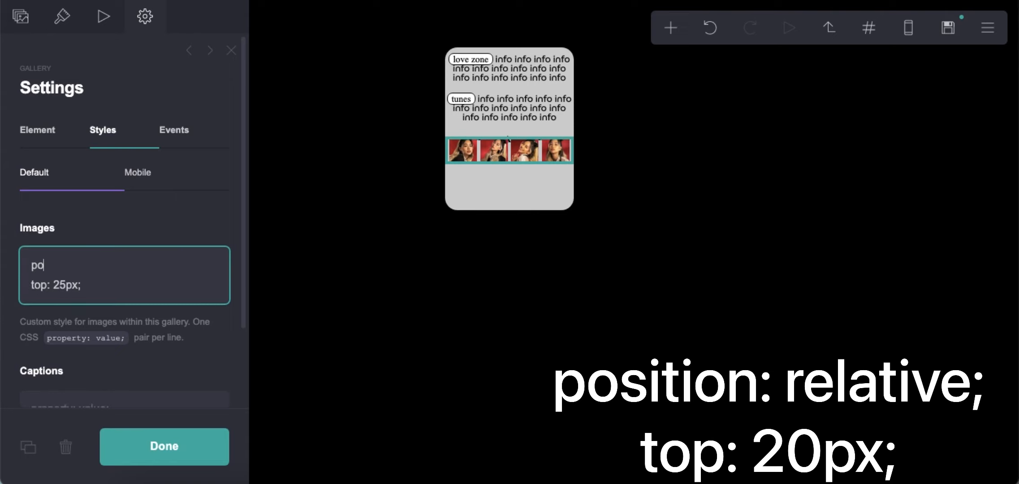
text(position: relatv)
key(BackSpace)
text(ive;)
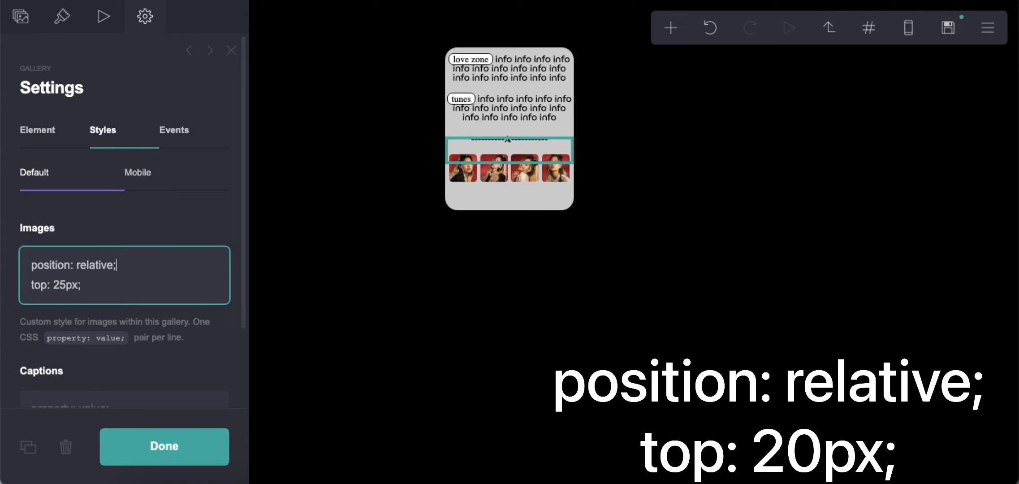
text(0)
click(703, 334)
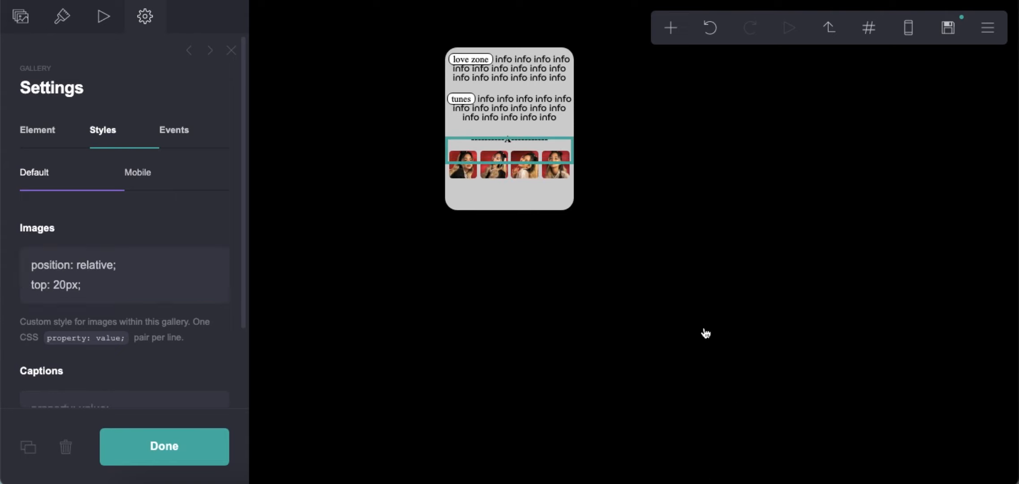
Add a text element to the section and place it below the image gallery
click(670, 29)
click(720, 114)
click(667, 29)
click(541, 85)
drag(524, 228, 504, 181)
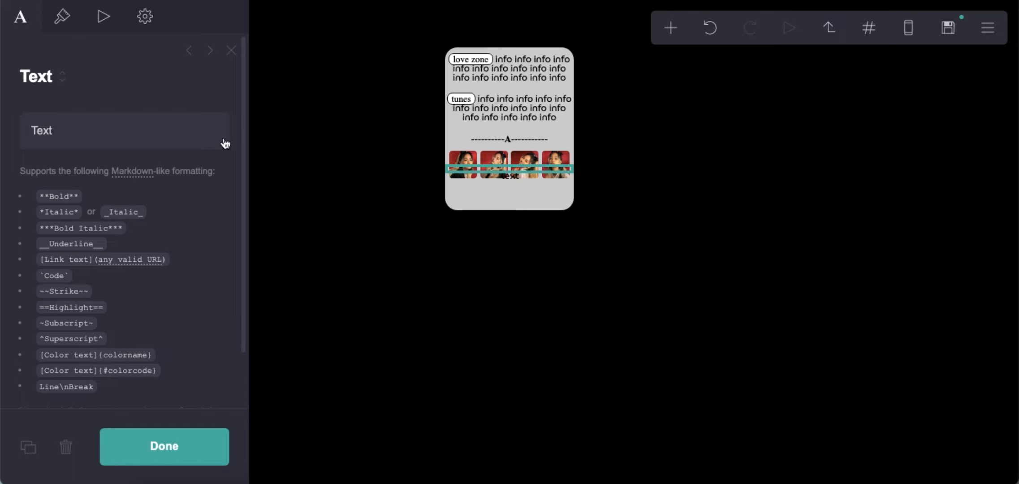
Set the new text element's content to "==o== ==KITTY CHICHA== ==o=="
click(145, 16)
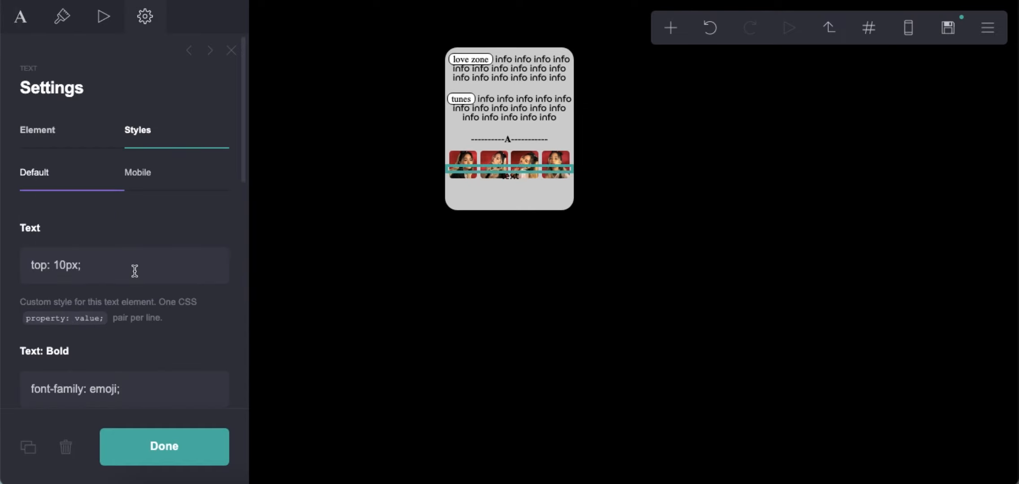
scroll(136, 270, down, 10)
scroll(117, 269, up, 10)
click(20, 17)
text(==o== ==KITTY CHICHA== )
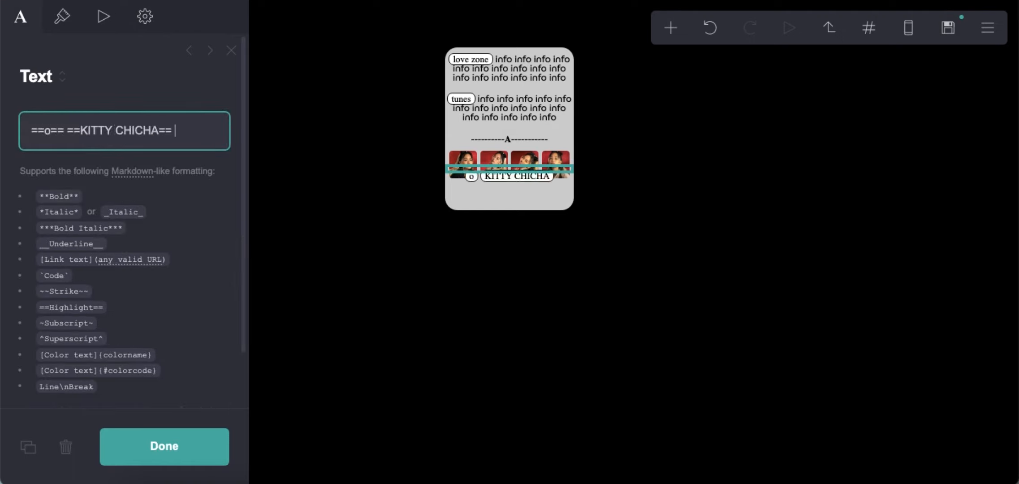
text(==o==)
Set the KITTY CHICHA text's custom style to "top: 35px;" so that it sits lower beneath the gallery
click(154, 25)
click(148, 255)
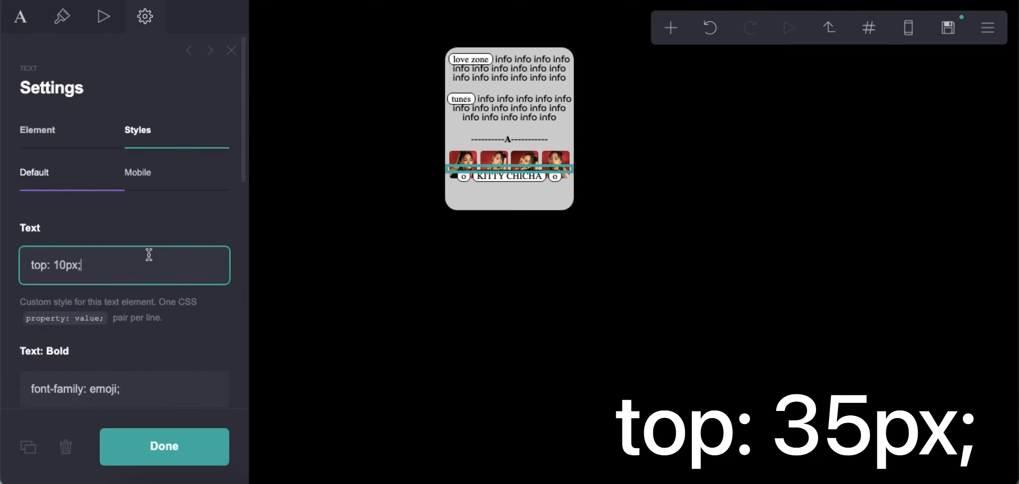
scroll(146, 252, down, 1)
text(2)
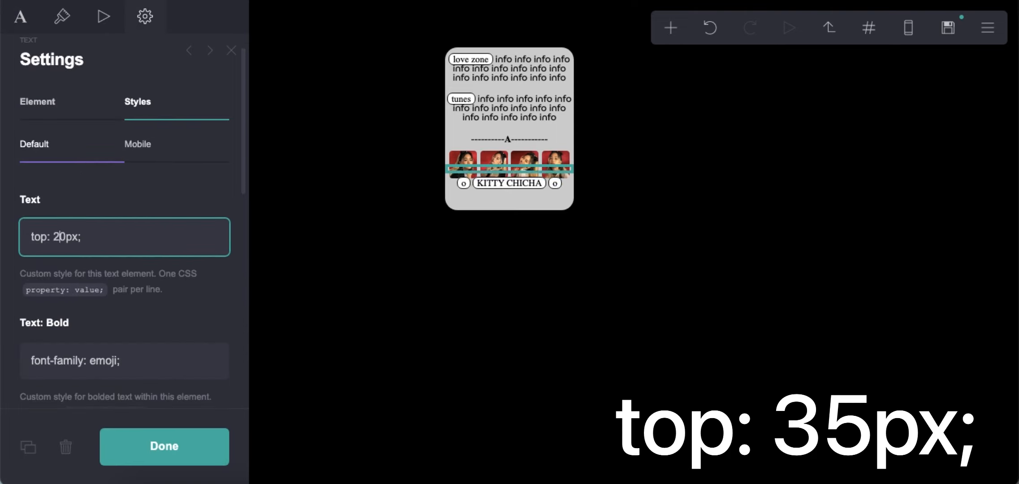
text(3)
click(390, 298)
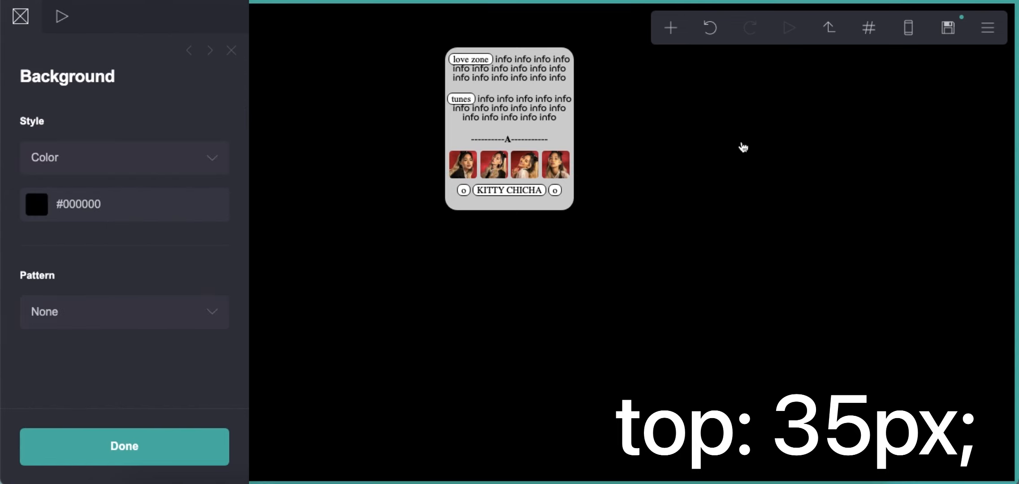
click(492, 188)
scroll(78, 292, down, 3)
drag(59, 133, 65, 133)
text(5)
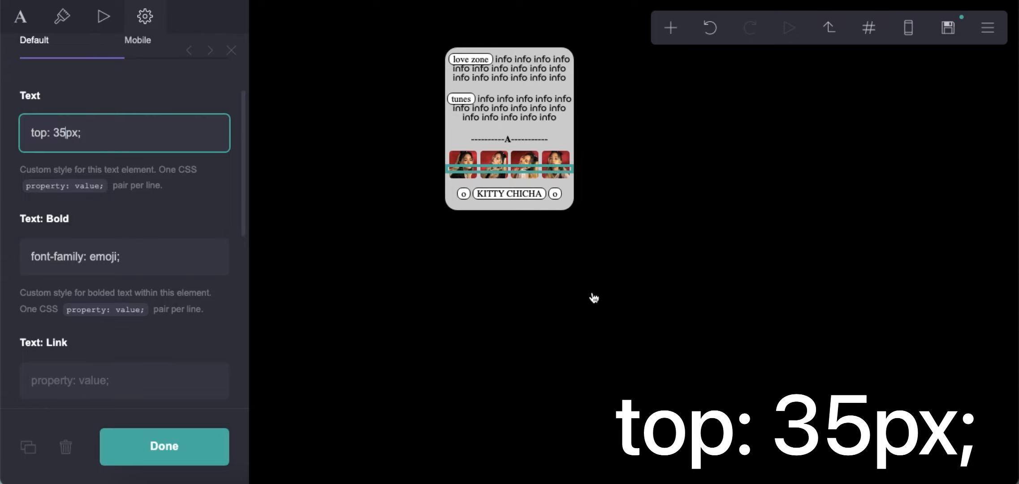
click(594, 298)
Leave the section for the full page view and save the site as a template
click(830, 38)
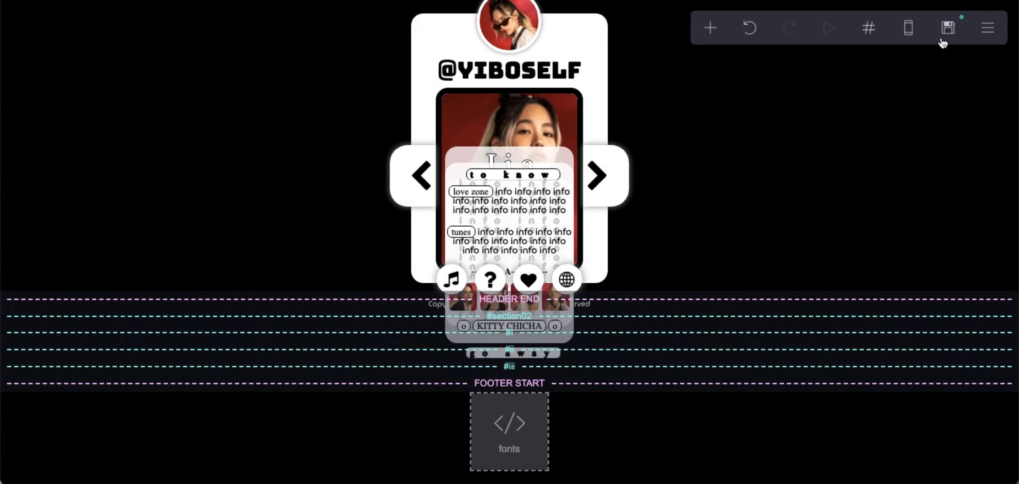
click(941, 38)
click(176, 445)
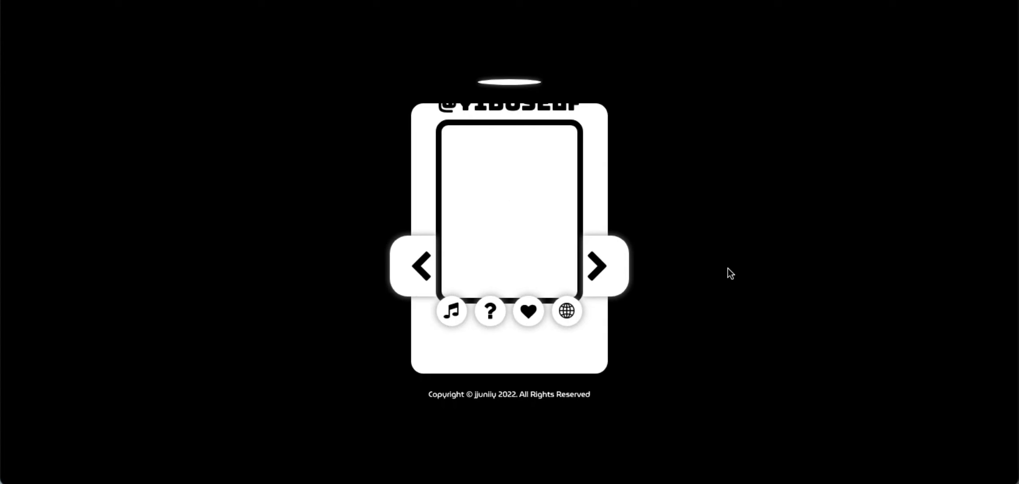
Page forward through the card's info sections in the demo, then dismiss the save dialog in the editor
click(602, 273)
click(606, 284)
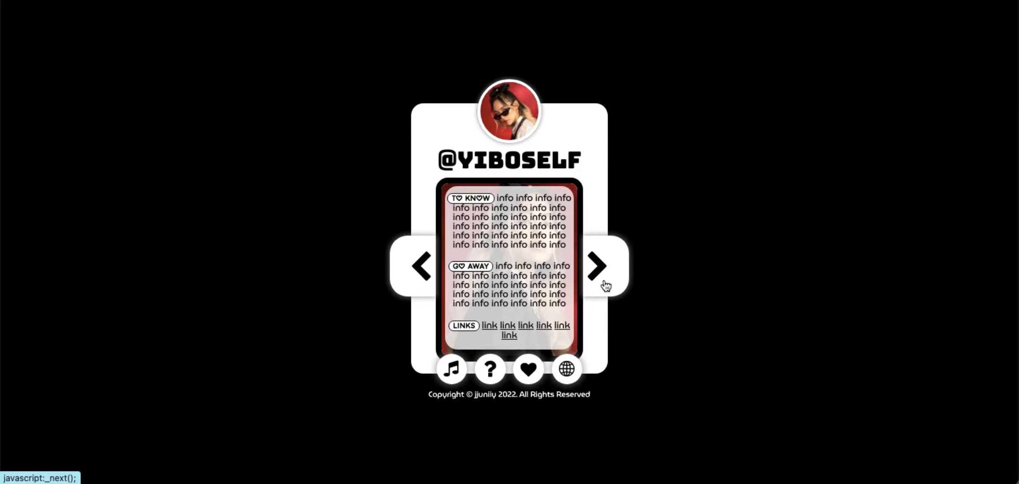
click(605, 277)
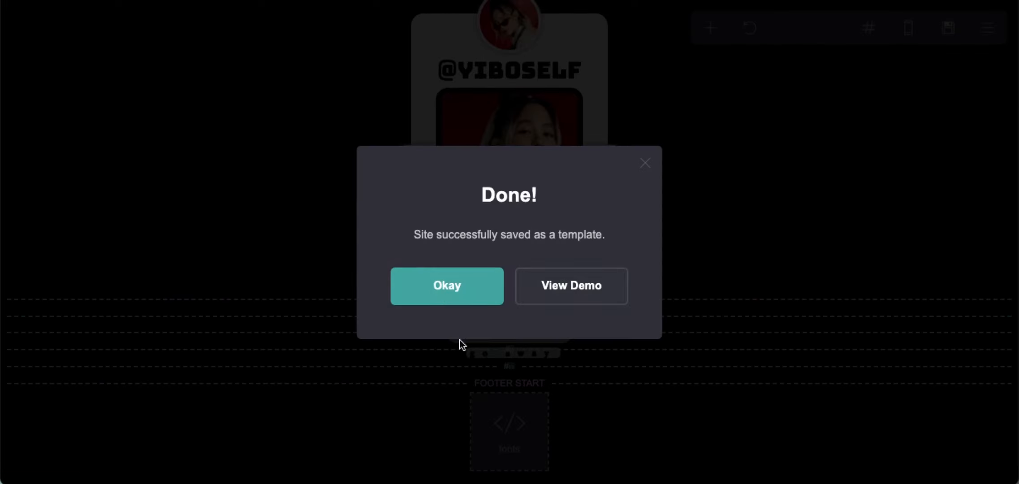
click(446, 285)
Shorten the love zone and tunes paragraphs in section iii by one "info" word each
click(868, 28)
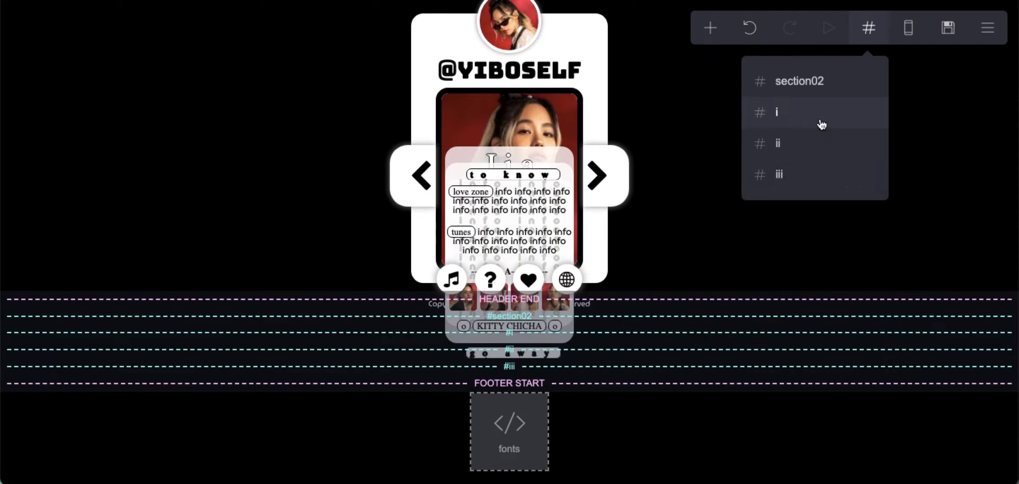
click(801, 178)
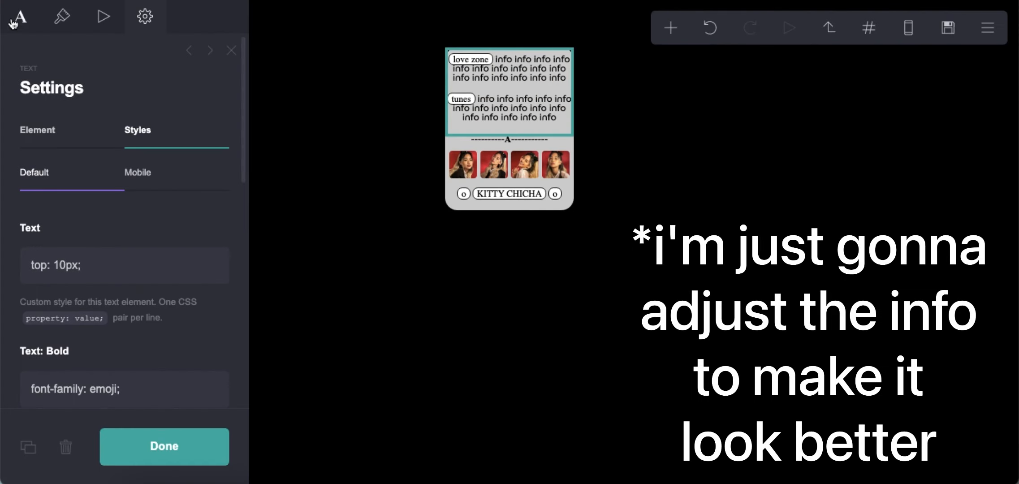
click(15, 20)
key(BackSpace)
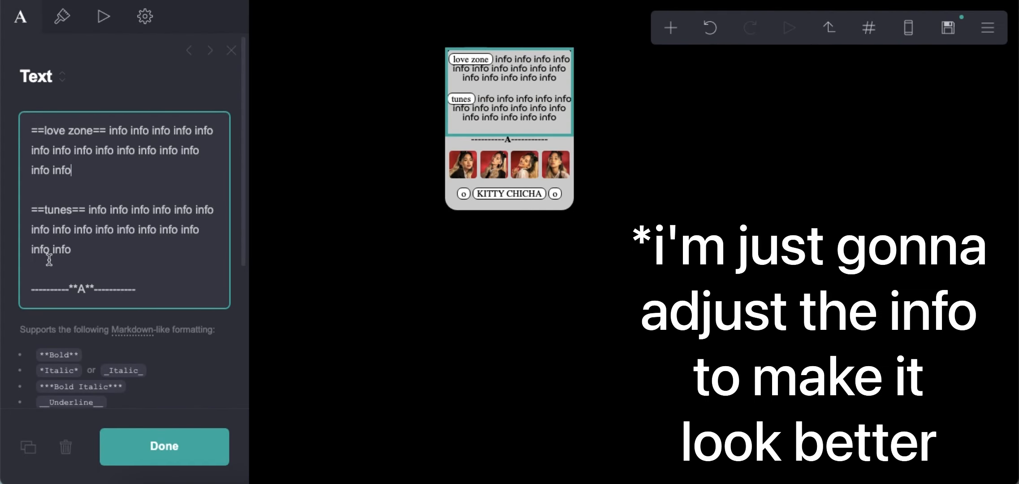
key(BackSpace)
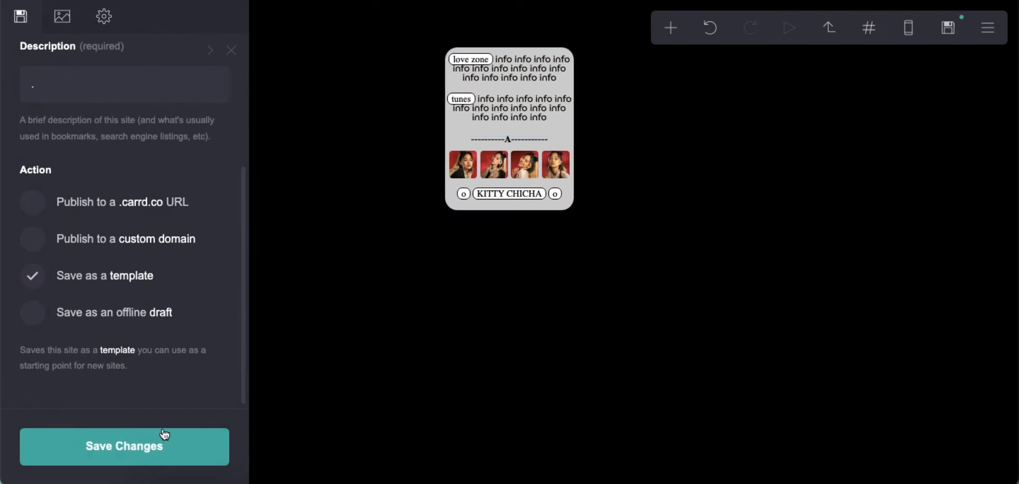
Save the shortened text to the template and reload the demo to check it
click(197, 430)
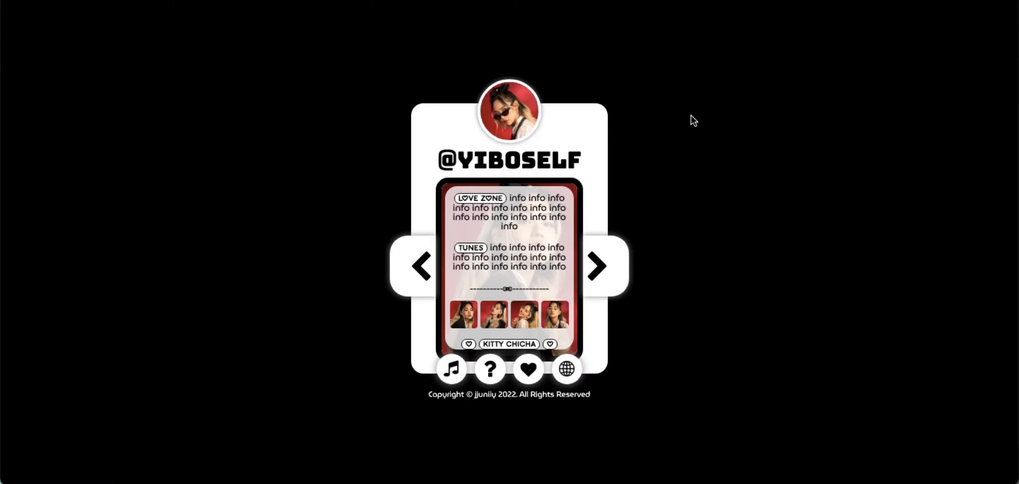
key(super+r)
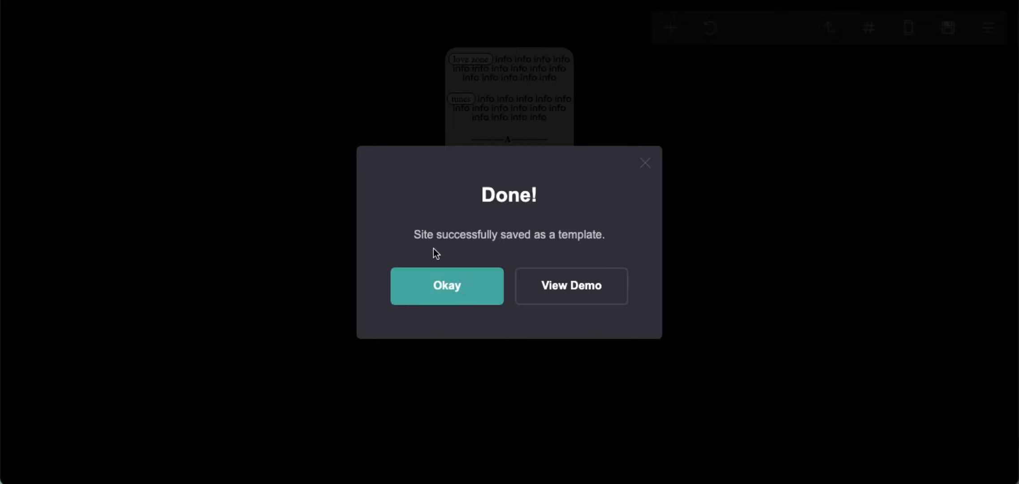
click(446, 284)
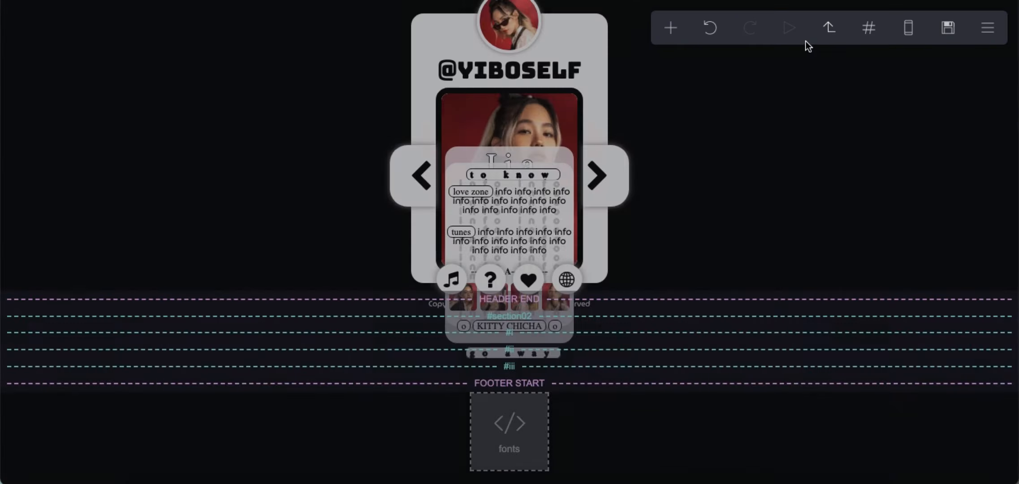
Add a code embed labelled "background" to the page
click(710, 28)
click(659, 299)
click(152, 287)
text(background)
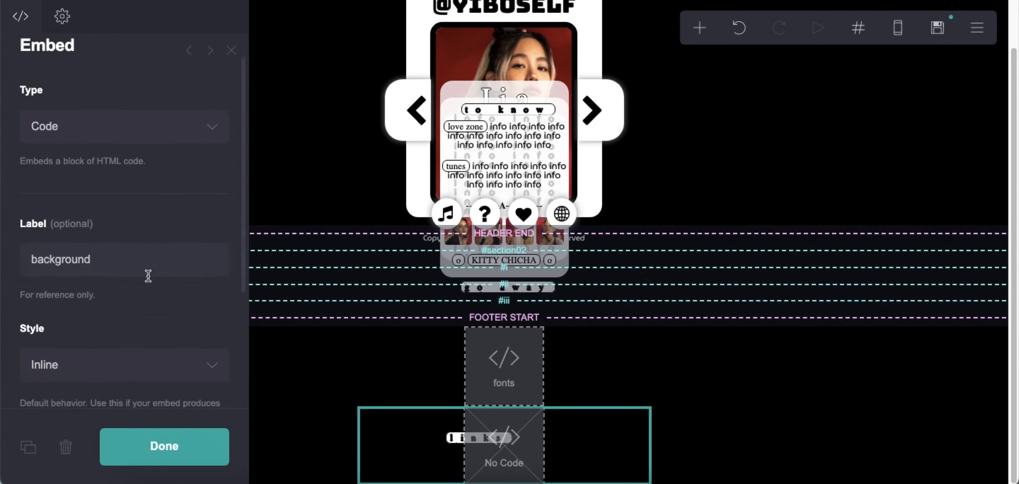
scroll(145, 275, down, 5)
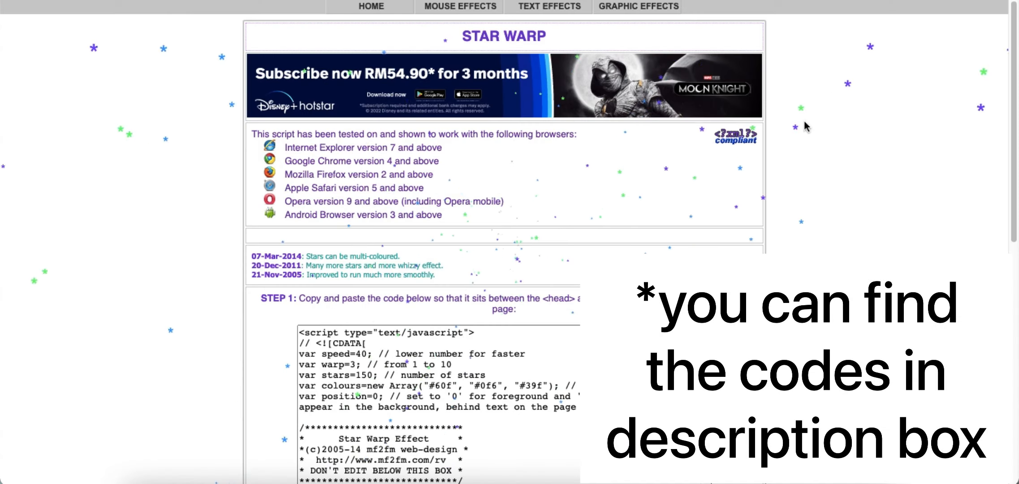
Copy the full Star Warp script from its web page and paste it as the background embed's code
scroll(504, 269, down, 3)
scroll(503, 269, down, 7)
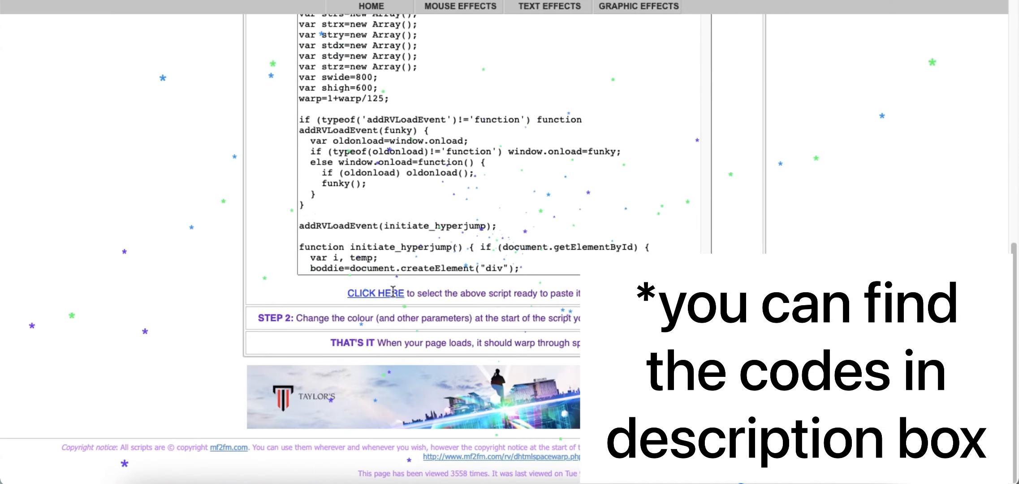
click(376, 293)
right_click(475, 136)
click(494, 247)
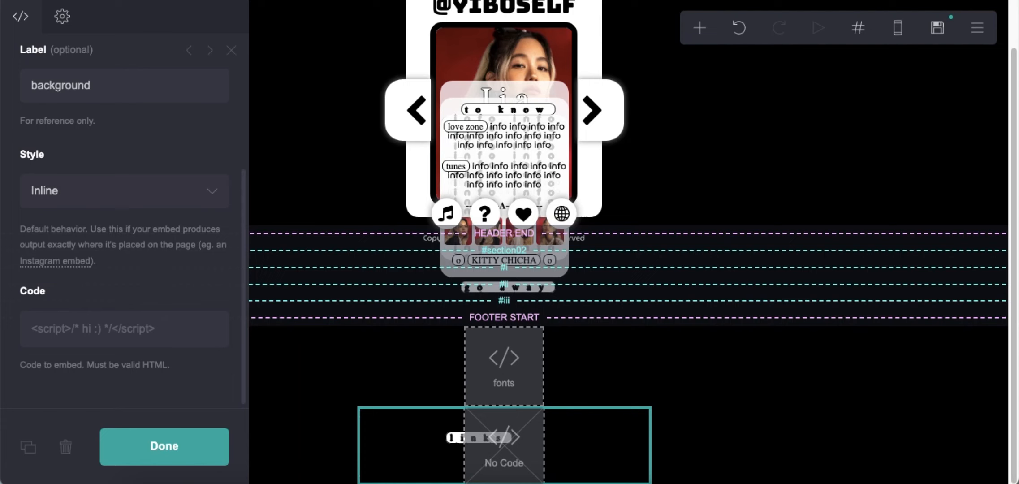
click(129, 333)
right_click(130, 333)
click(148, 378)
Change all three star colours in the script's colours array to #fff
scroll(209, 274, down, 5)
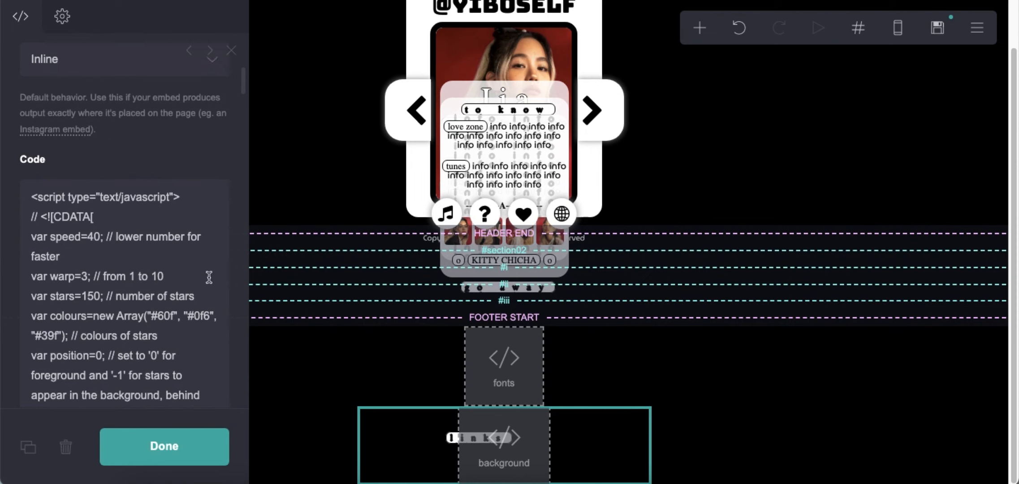
click(162, 263)
double_click(162, 263)
text(fff)
double_click(196, 263)
text(fff)
double_click(53, 285)
text(fff)
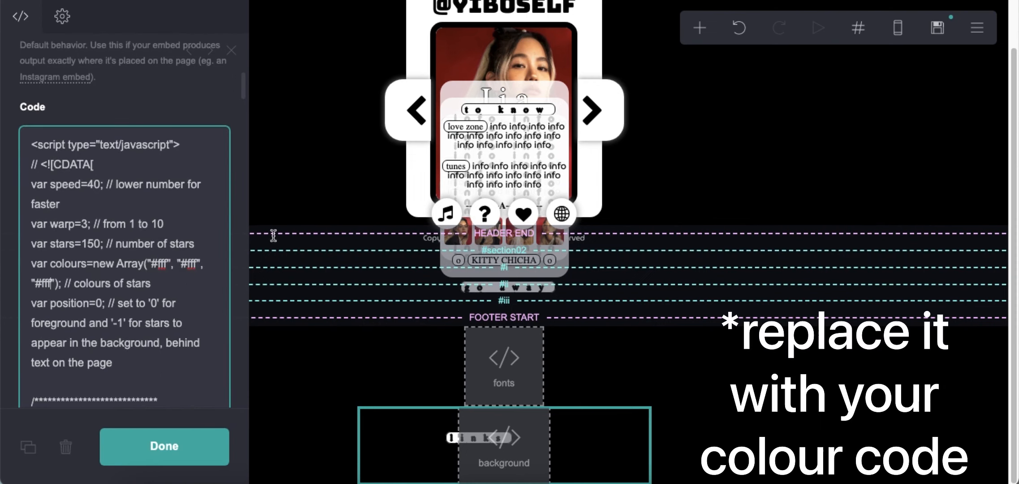
Save the site with the star script as a template and check it in the demo
click(937, 28)
click(142, 447)
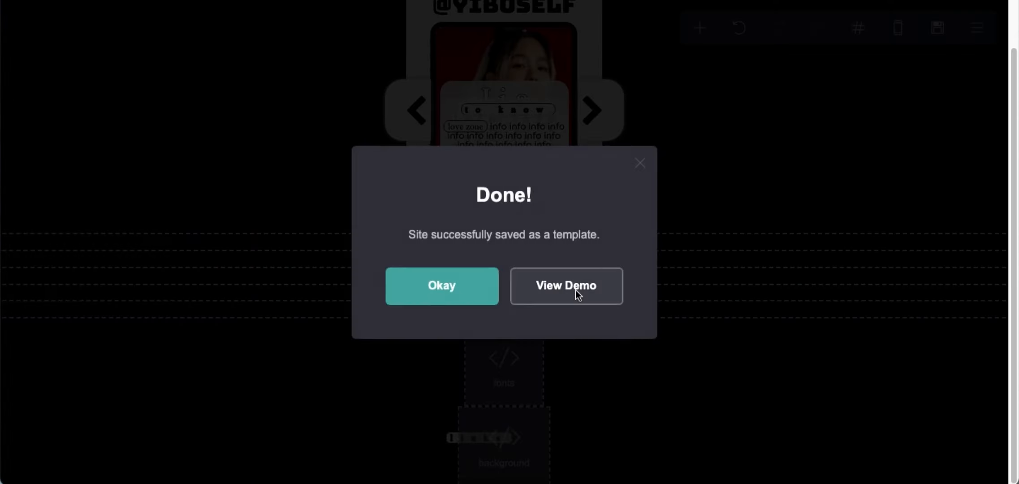
click(566, 290)
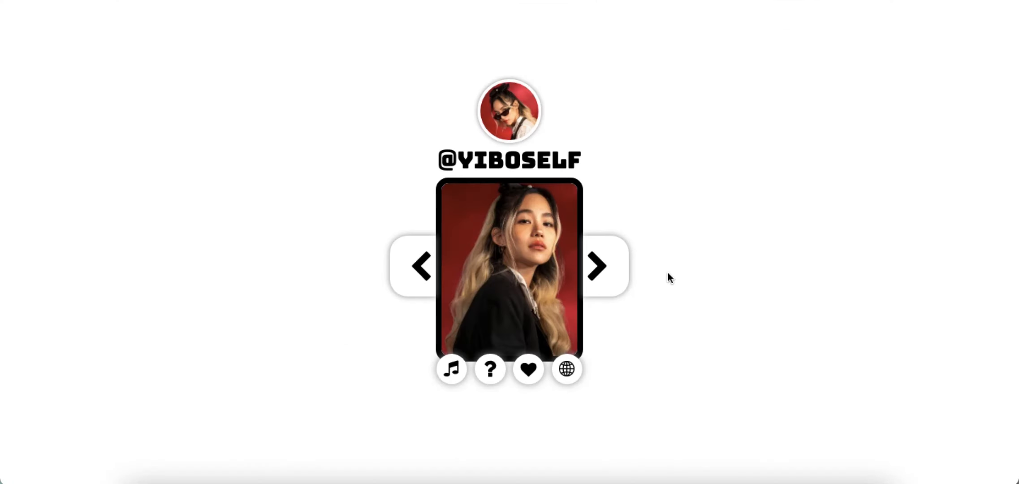
key(super+w)
click(441, 284)
Change the page background style to Gradient, with stop #1 set to #000000 at 100%
click(977, 28)
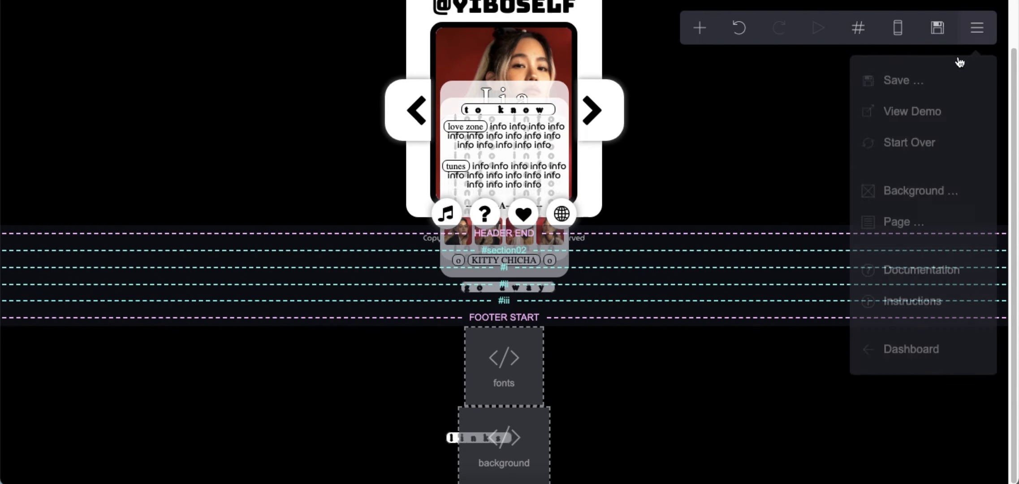
click(71, 158)
click(76, 177)
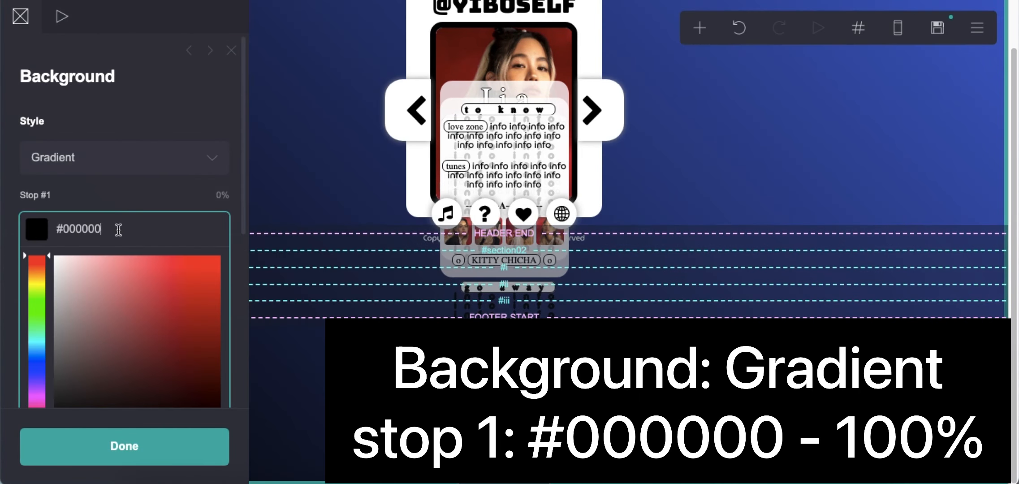
key(Return)
drag(165, 231, 224, 236)
click(752, 139)
Save the gradient background to the template and open the site's demo
click(937, 29)
click(165, 442)
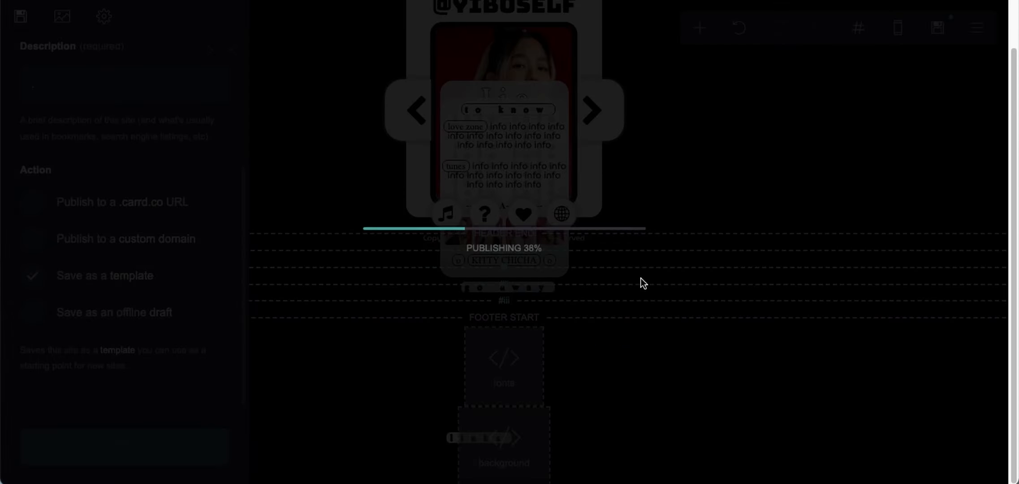
click(568, 287)
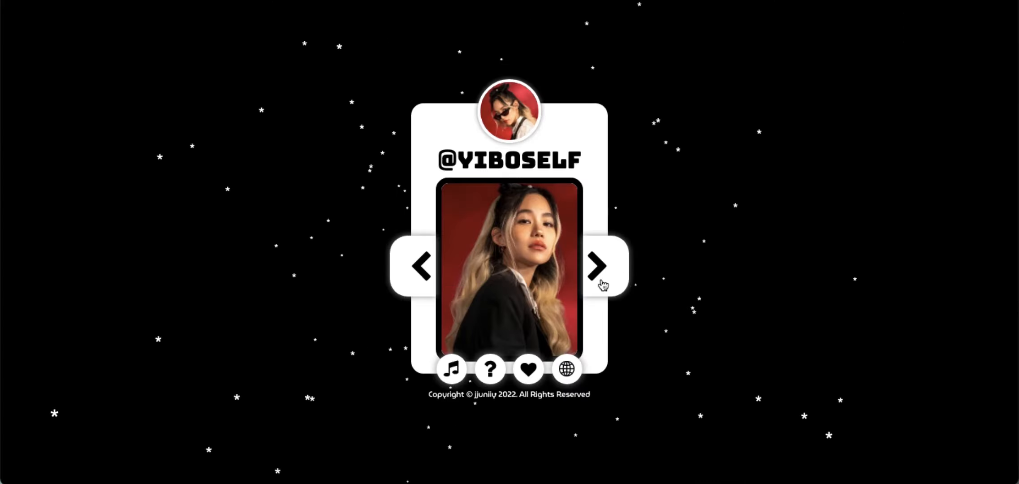
Page forward through the card's sections in the demo and step back to check the navigation over the star background
click(602, 285)
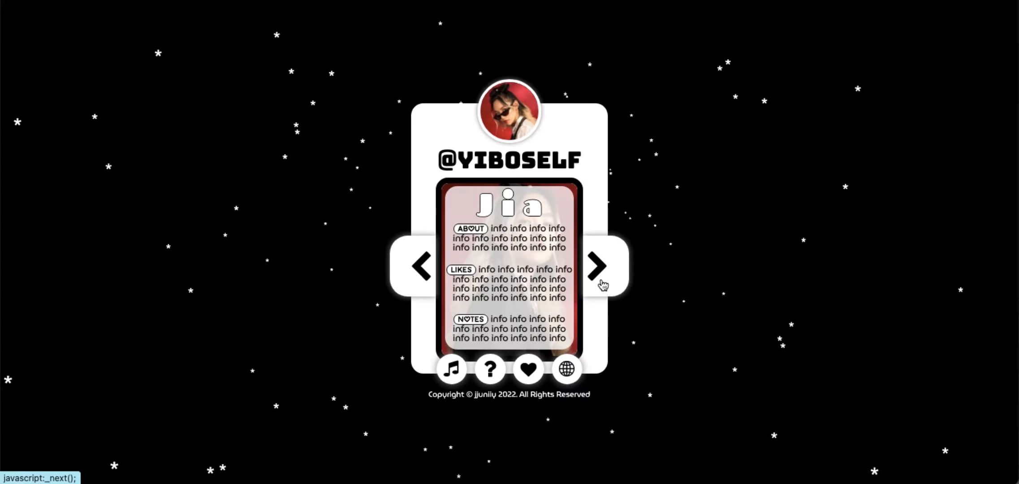
click(603, 284)
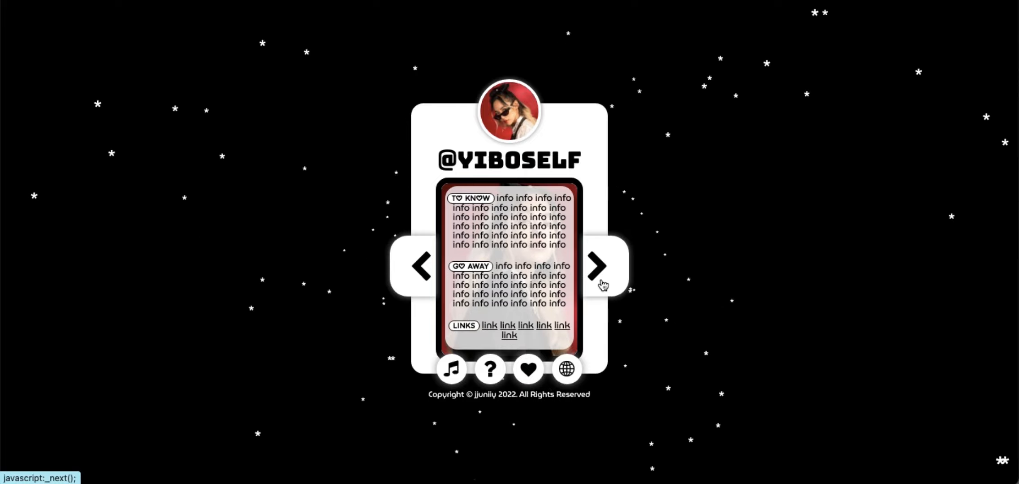
click(603, 284)
click(411, 278)
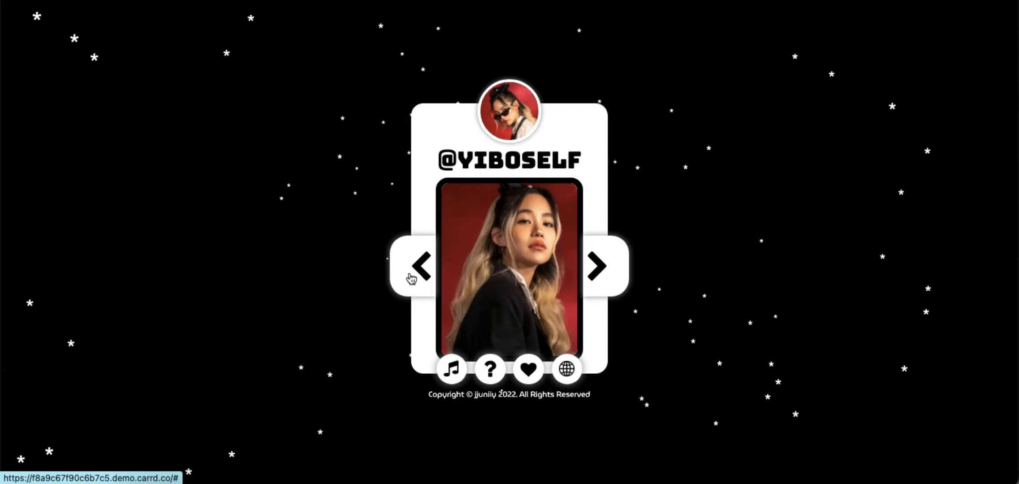